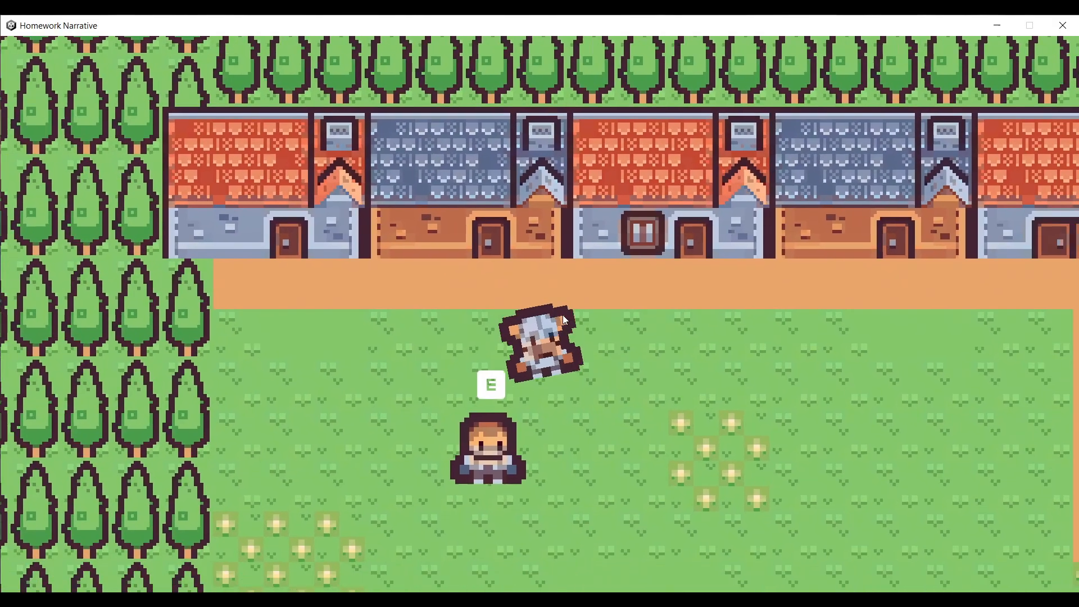
Talk to the villager below the player character and go through the dialogue in the running game
key("e")
key("e")
key("e")
Walk the player character out of the village and east along the path to the stone steps
key("d")
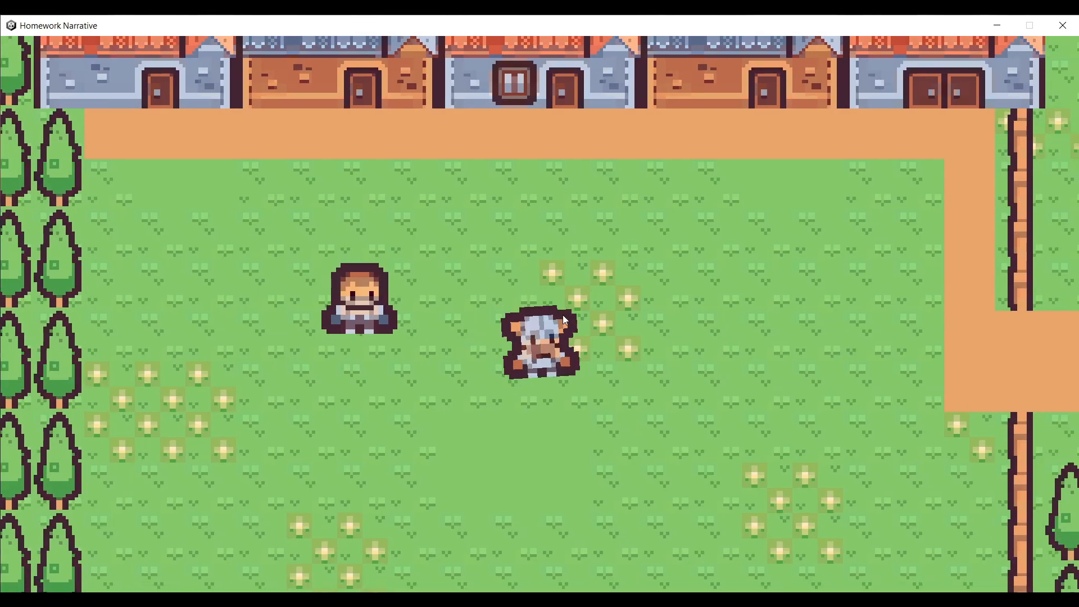
key("s")
key("w")
key("d")
key("s")
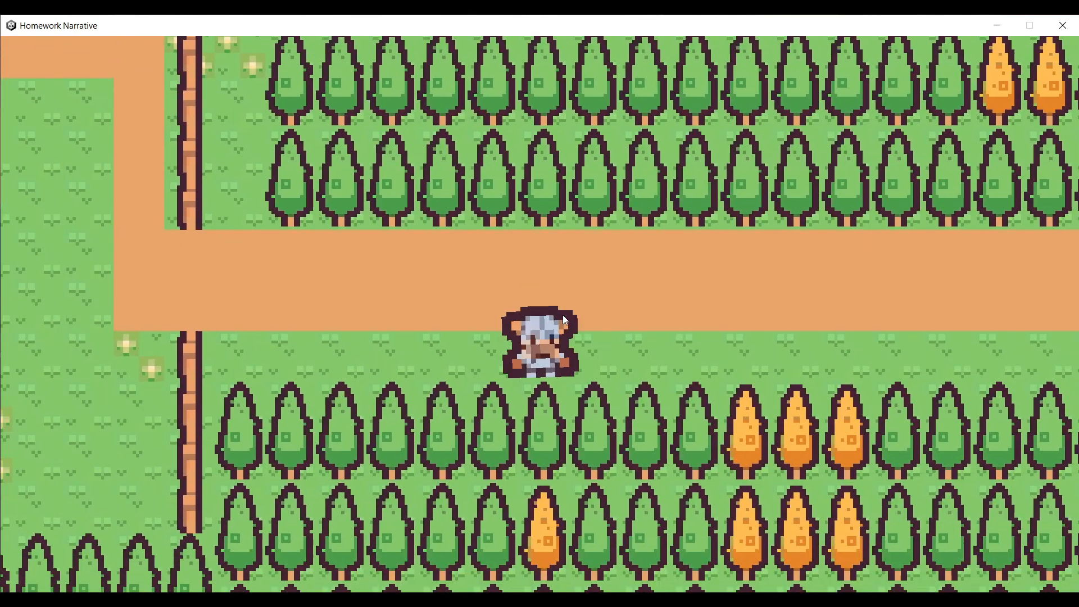
key("w")
key("s")
key("d")
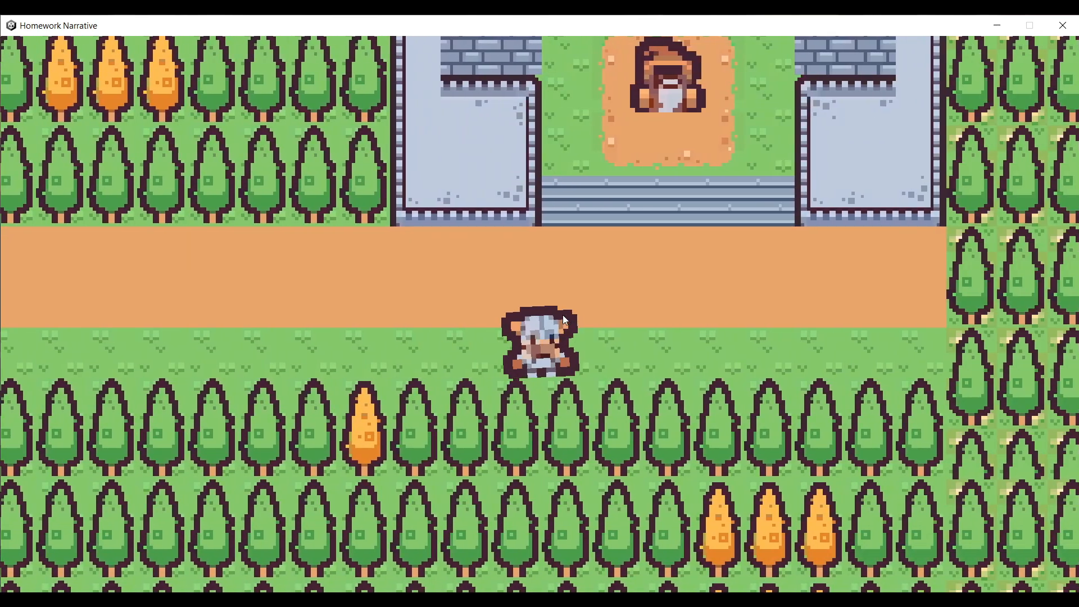
Walk up to the hooded figure between the stone walls and advance through his dialogue about the Apple of York
key("w")
key("w")
key("e")
key("e")
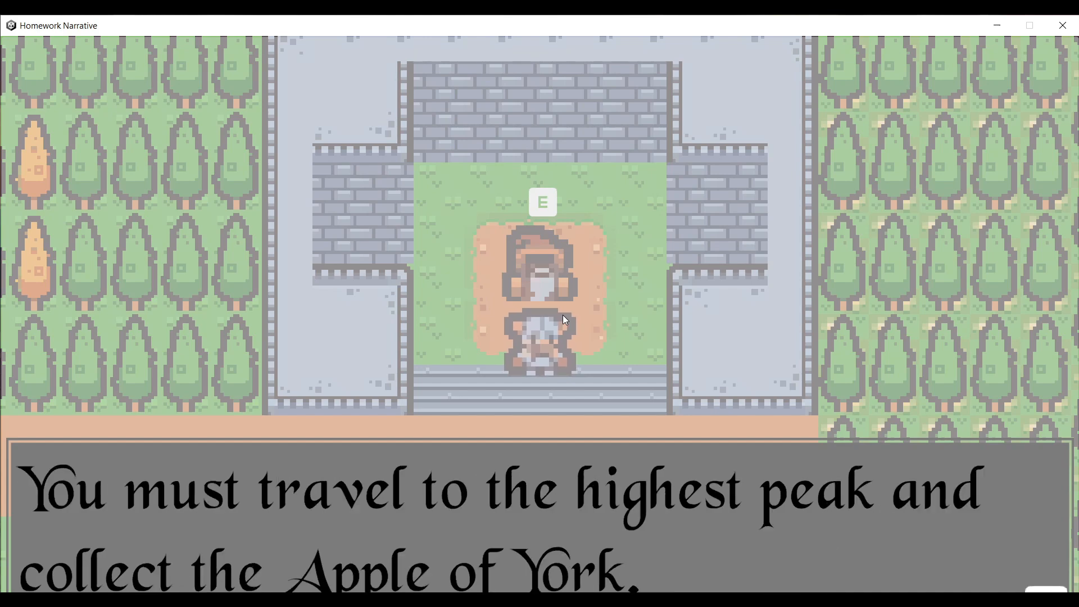
key("e")
key("e")
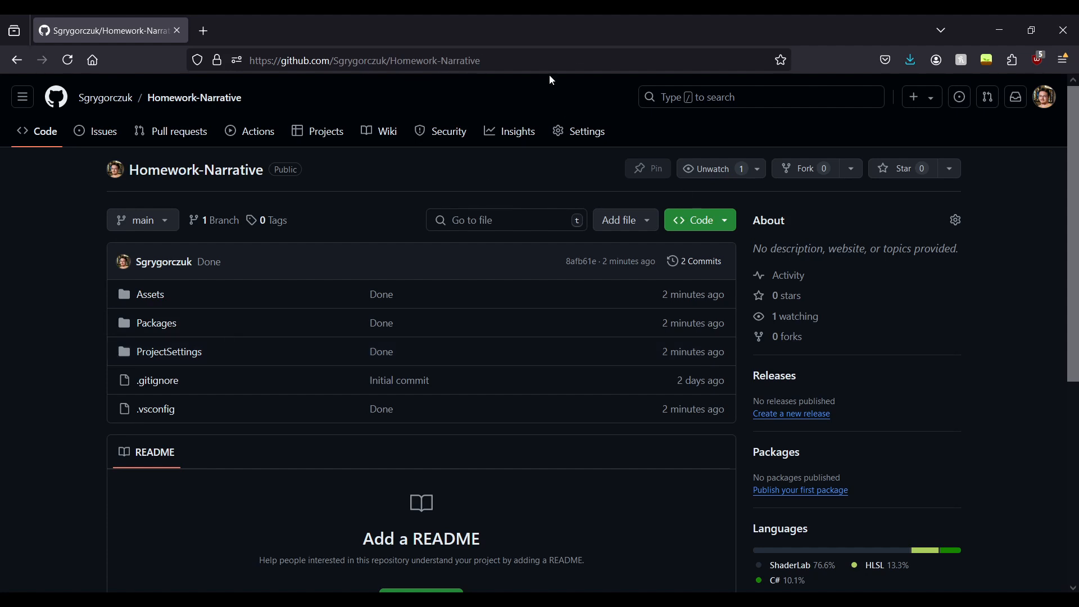
Switch to GitHub and show the clone and ZIP download options of the Homework-Narrative repository
left_click(717, 227)
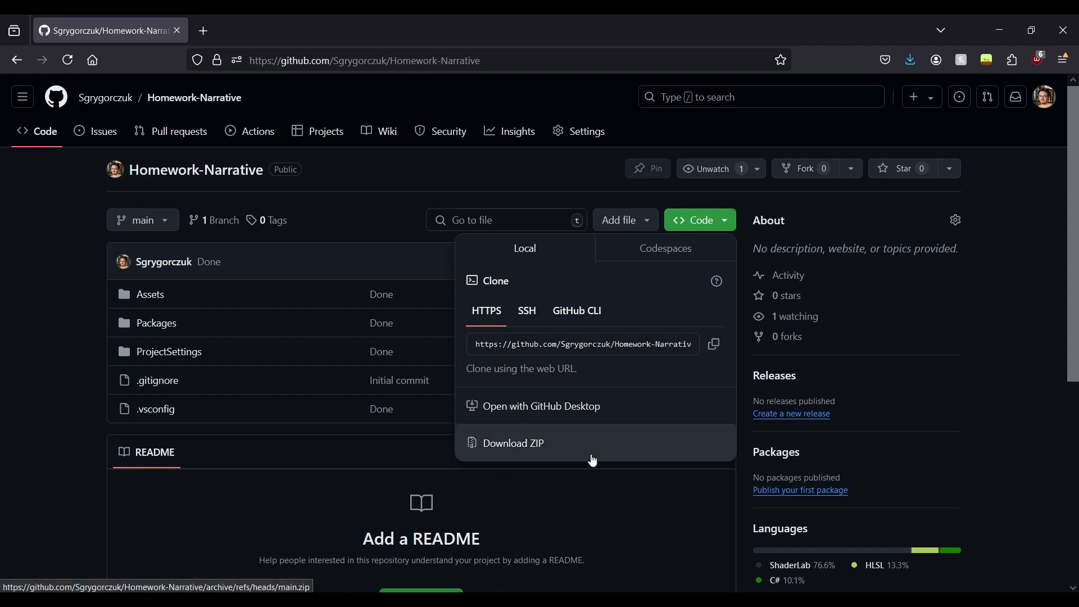
left_click(624, 529)
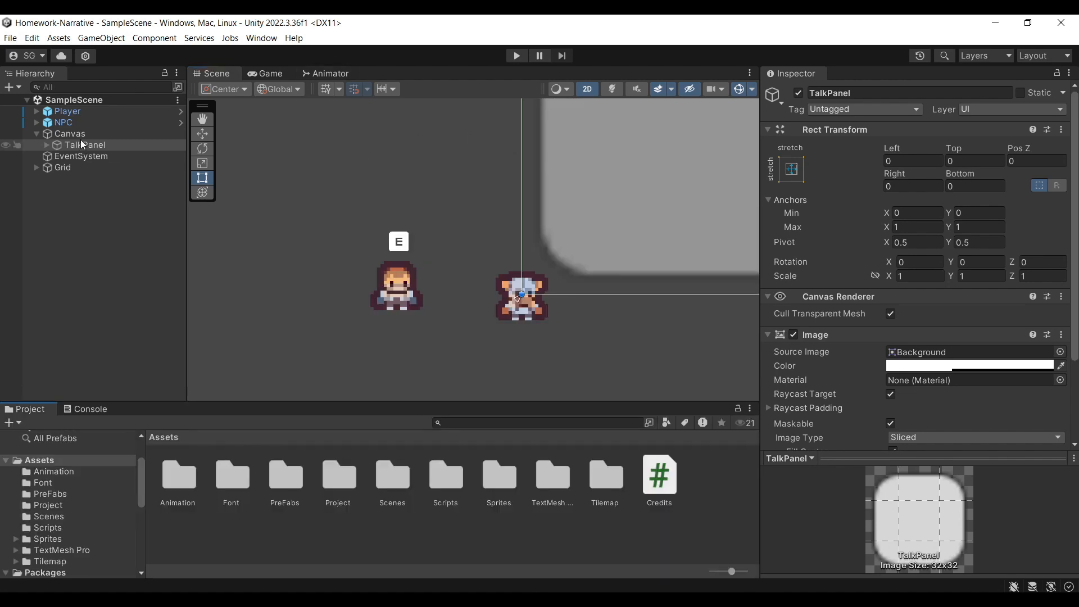
Switch to the Unity project and open its PreFabs asset folder
left_click(268, 474)
double_click(268, 473)
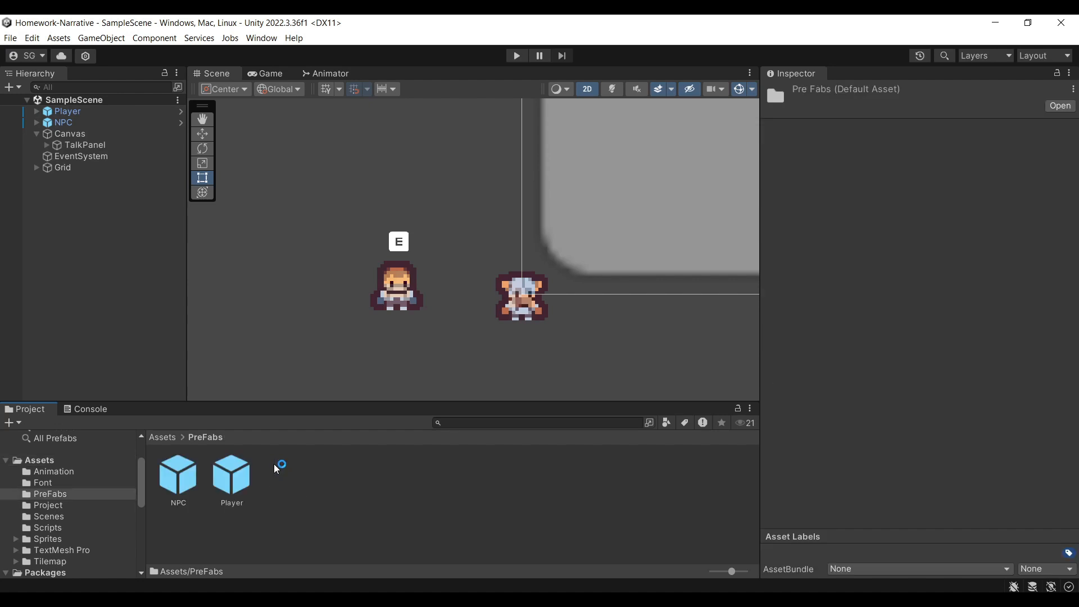
Focus the scene on the Player object and examine its scripts, collider, rigidbody and animator
left_click(84, 112)
key("f")
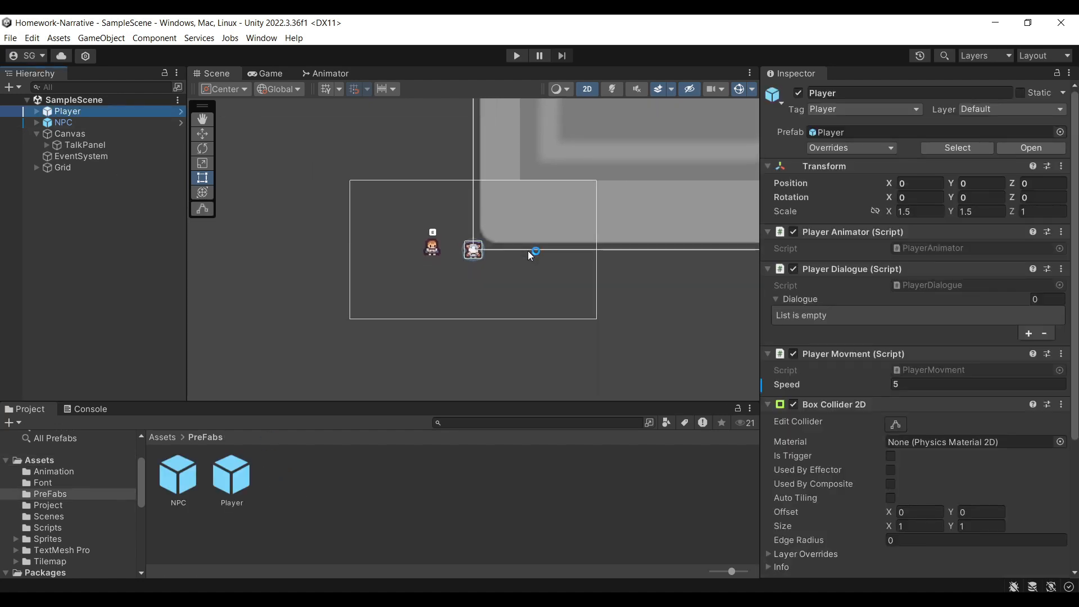
scroll(908, 508, "down", 5)
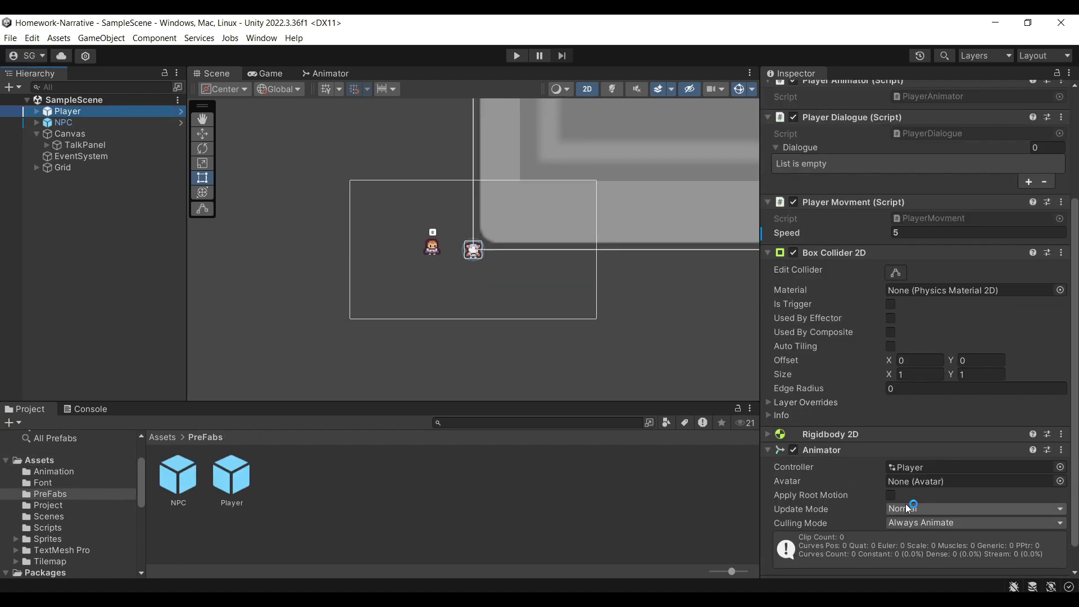
scroll(906, 231, "up", 5)
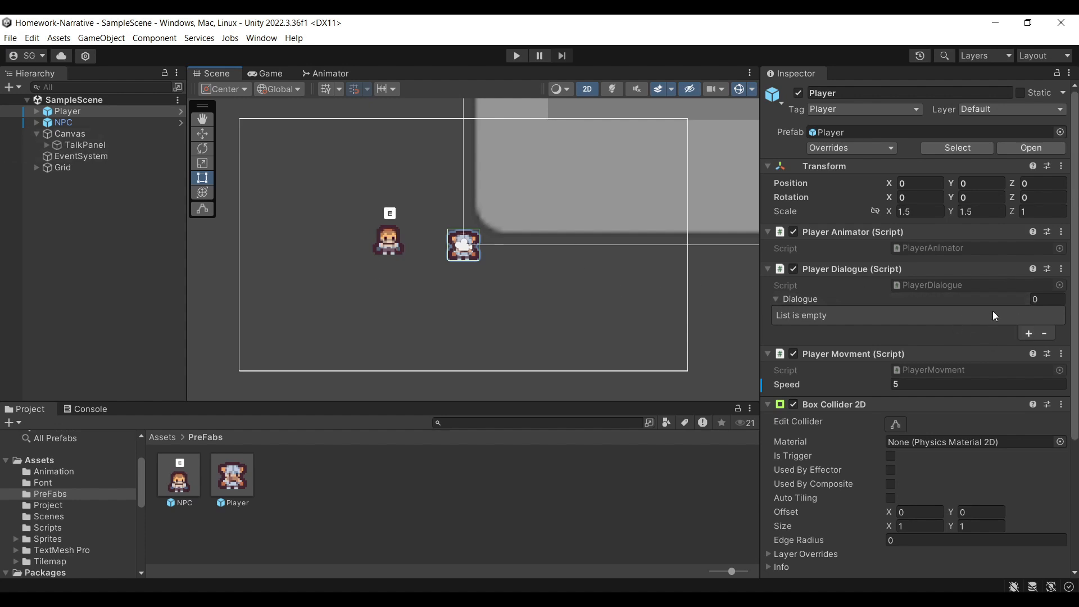
Frame the Canvas in the scene and expand TalkPanel to inspect its child objects
double_click(70, 134)
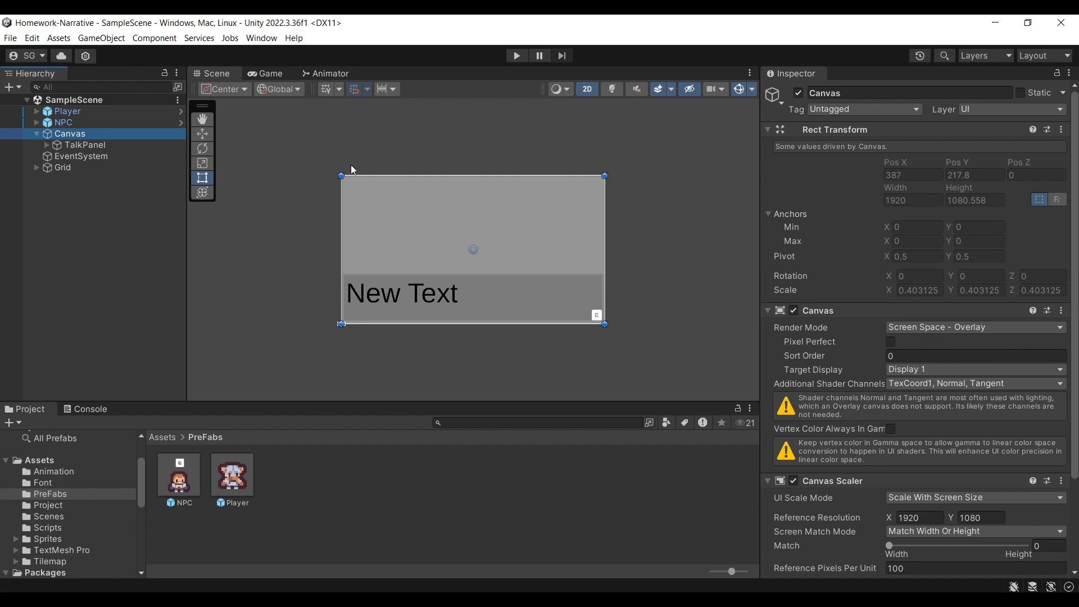
left_click(128, 145)
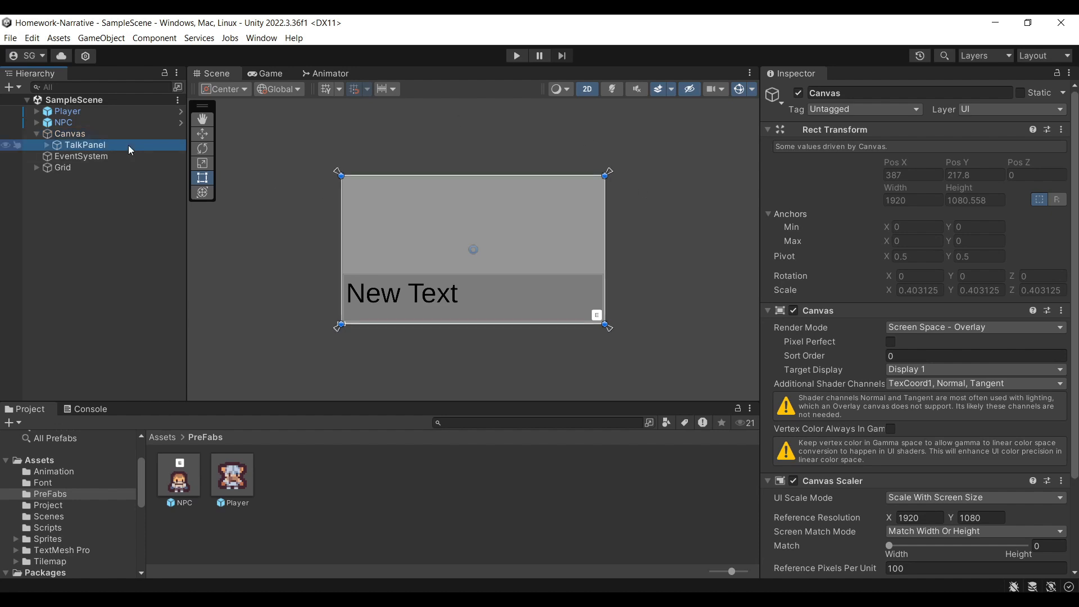
left_click(47, 145)
left_click(63, 157)
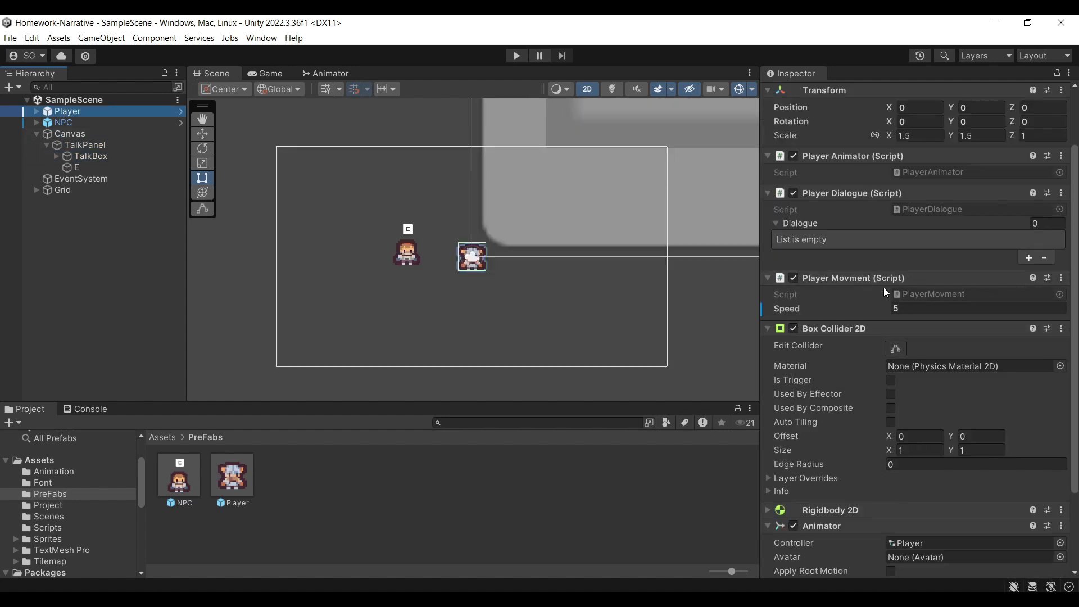
Examine the Player's scripts, then the NPC's dialogue script and its box and circle colliders
scroll(889, 288, "down", 3)
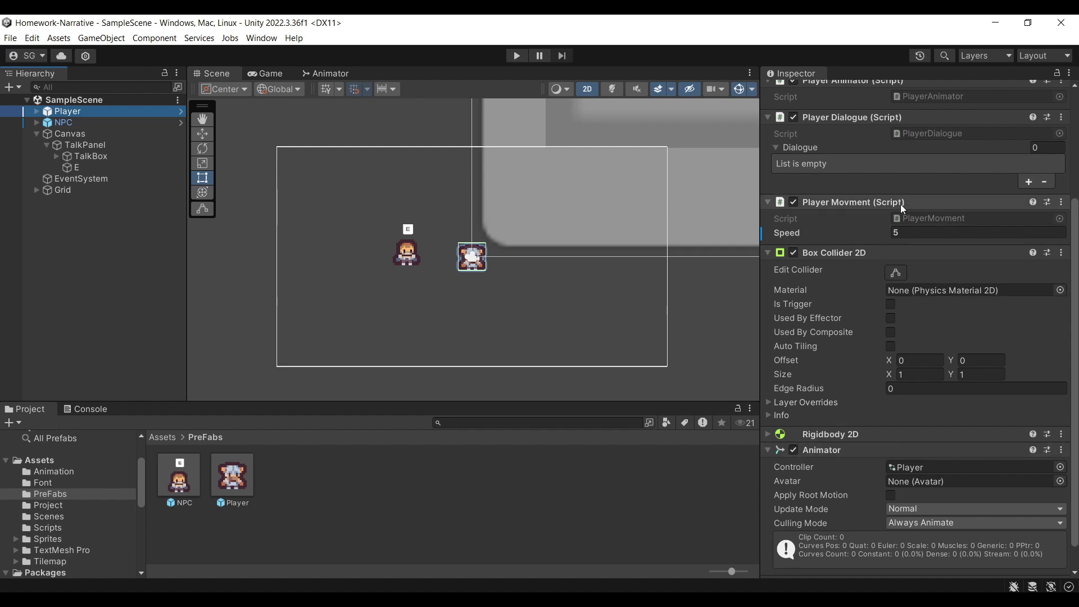
scroll(894, 349, "up", 5)
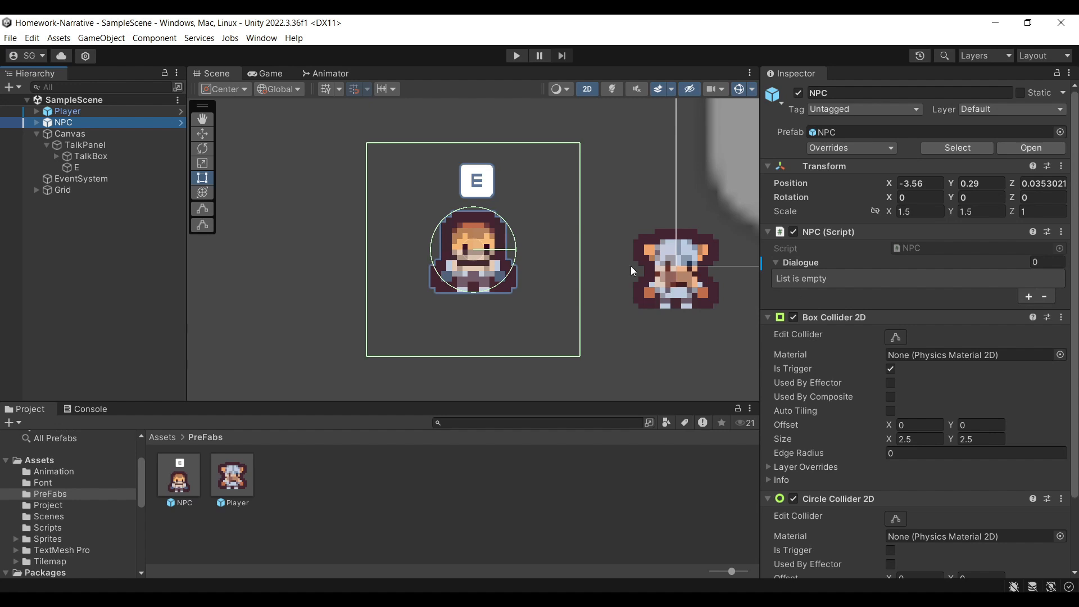
scroll(801, 286, "down", 3)
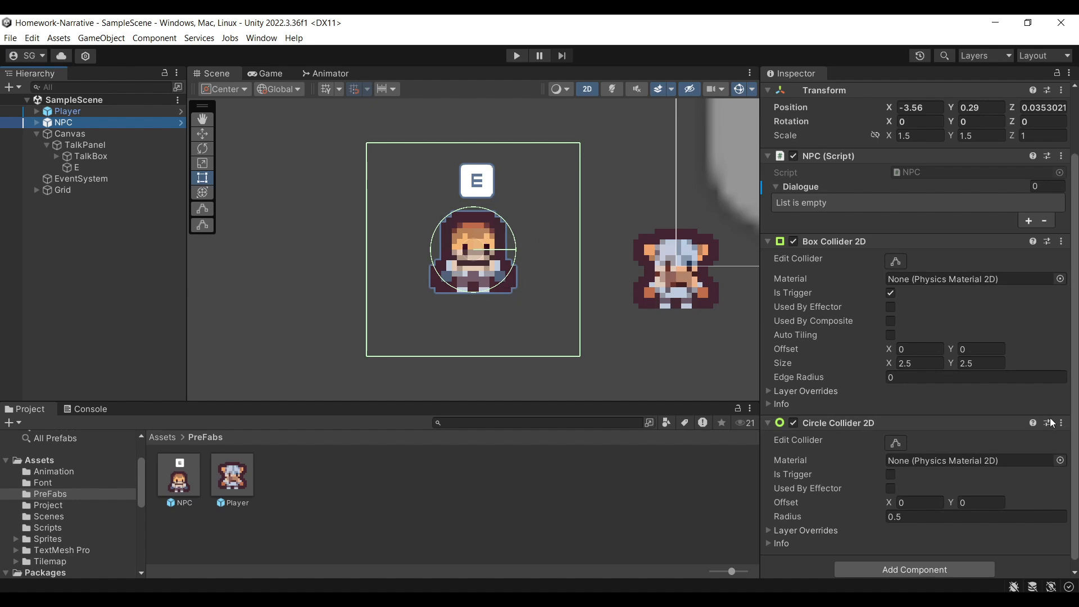
scroll(1050, 420, "up", 3)
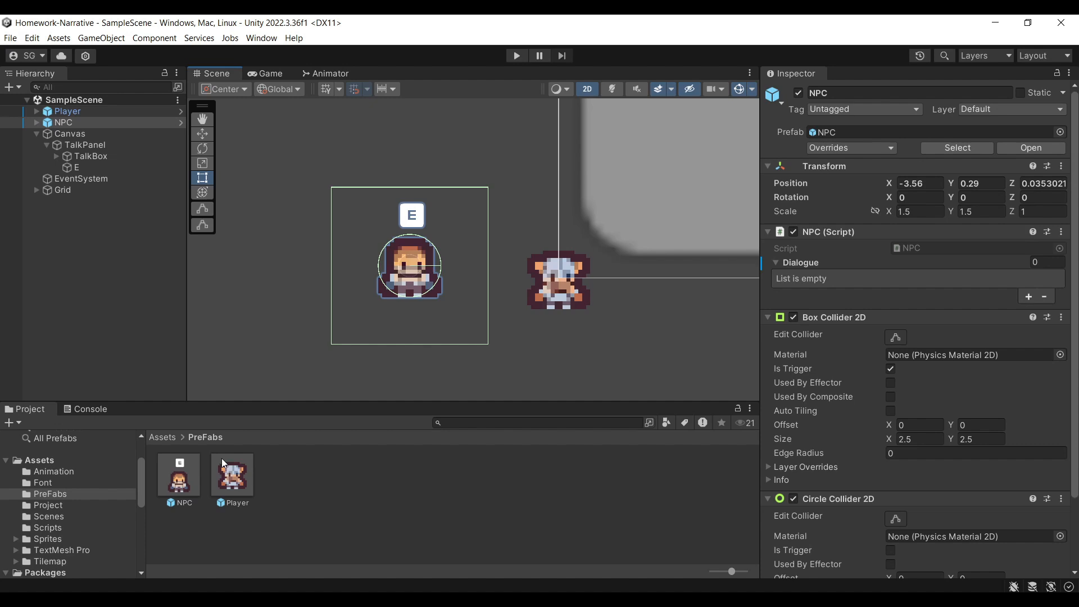
Open the Player prefab for editing and bring up the Animation window
double_click(231, 474)
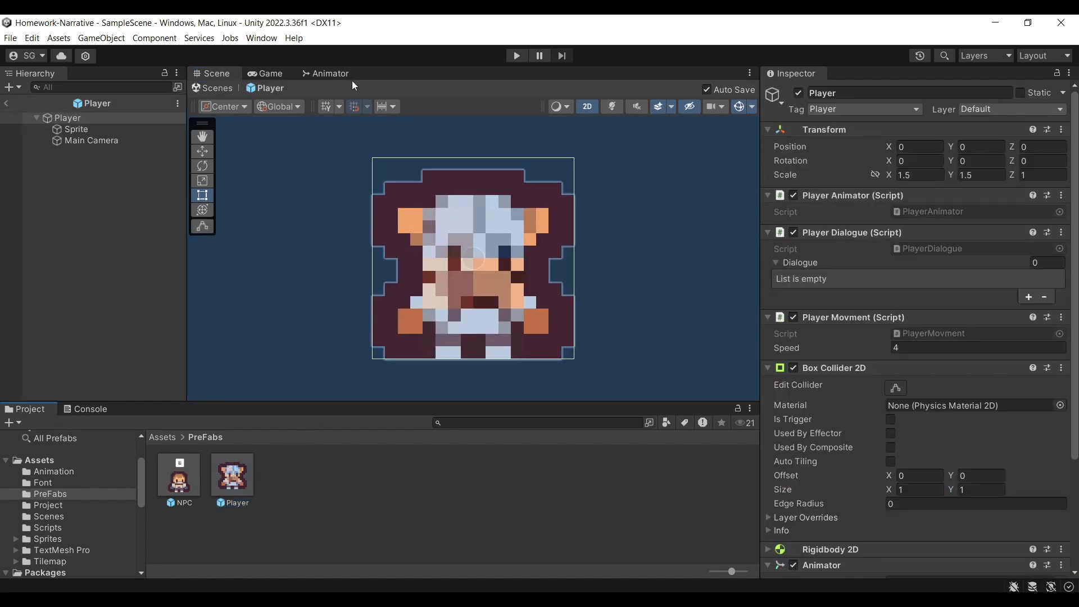
left_click(262, 38)
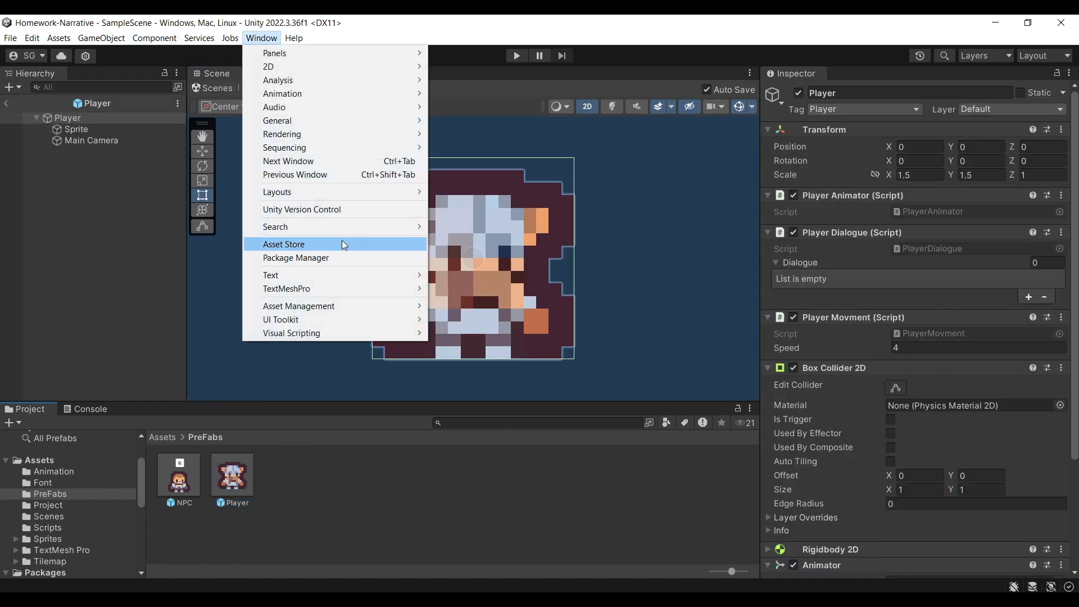
mouse_move(376, 94)
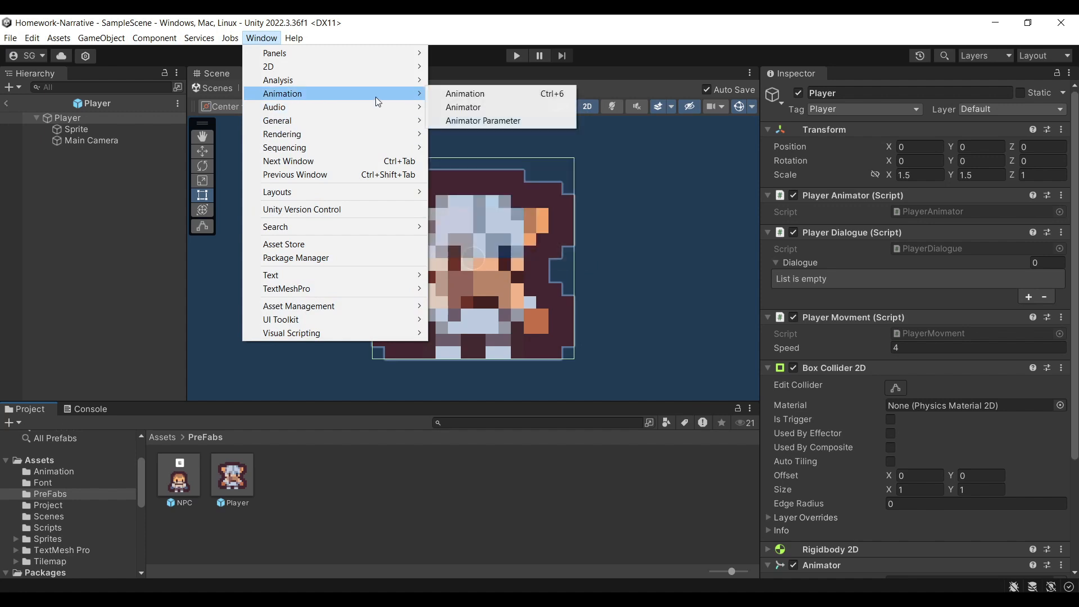
left_click(459, 95)
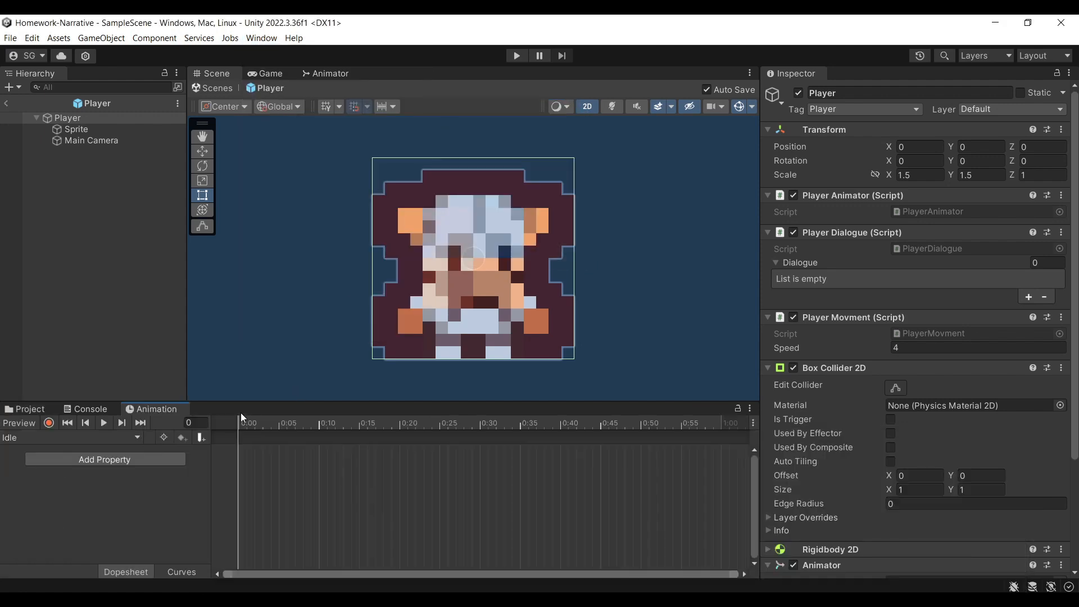
Record a keyframe at frame 30 of the Idle clip, scaling the Sprite child uniformly to 0.9 with constrained proportions
left_click(103, 434)
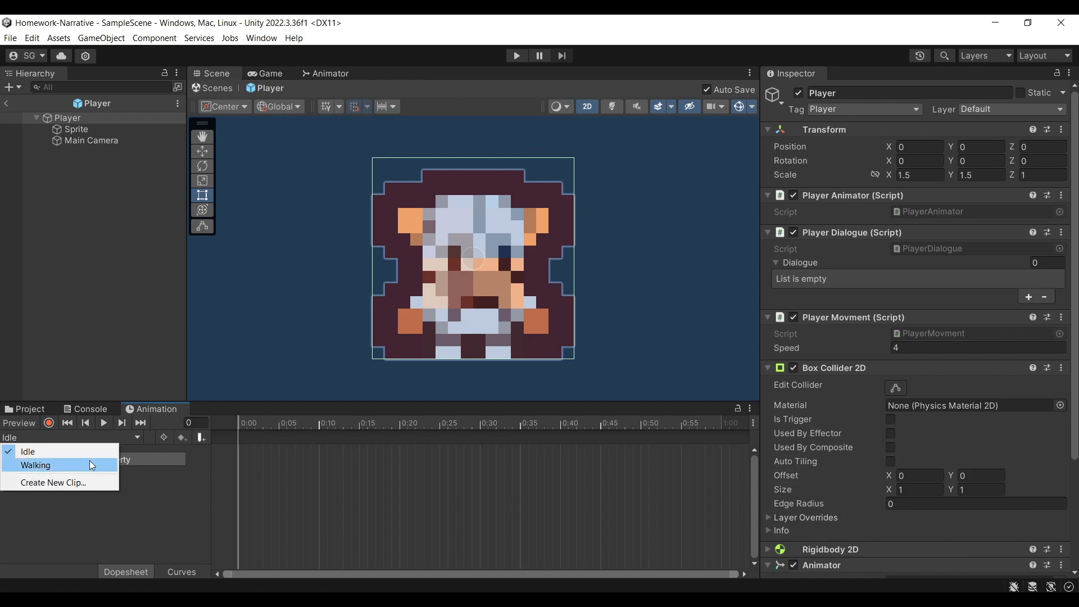
left_click(90, 456)
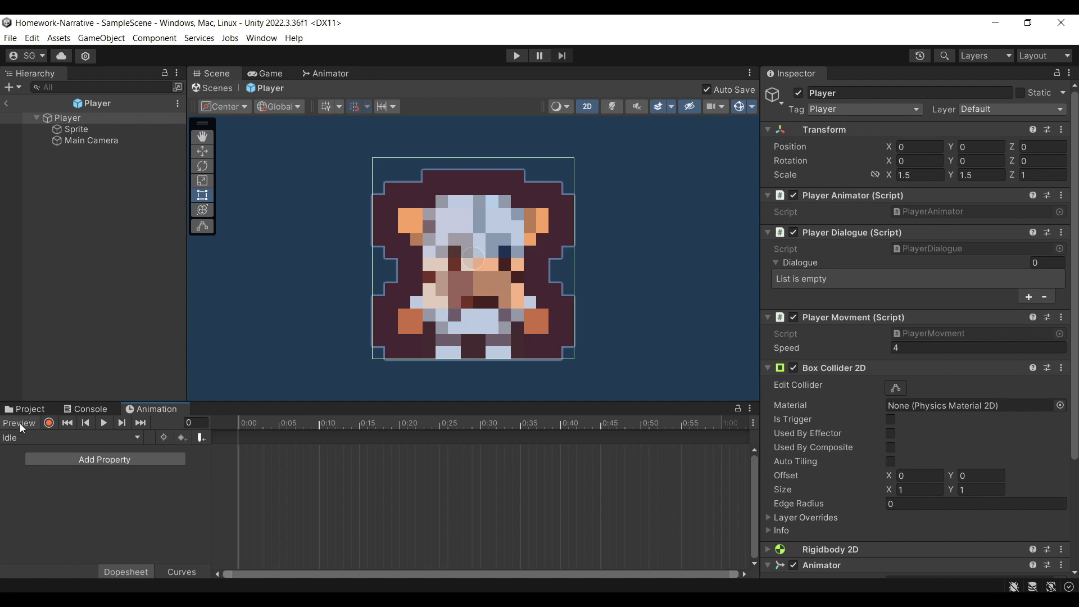
left_click(50, 424)
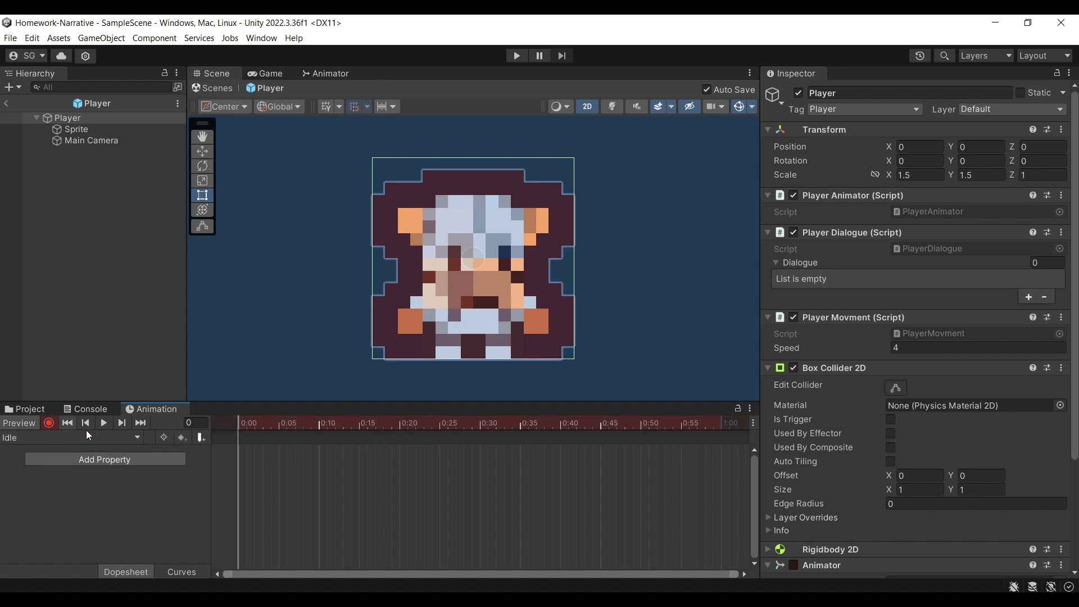
left_click(479, 425)
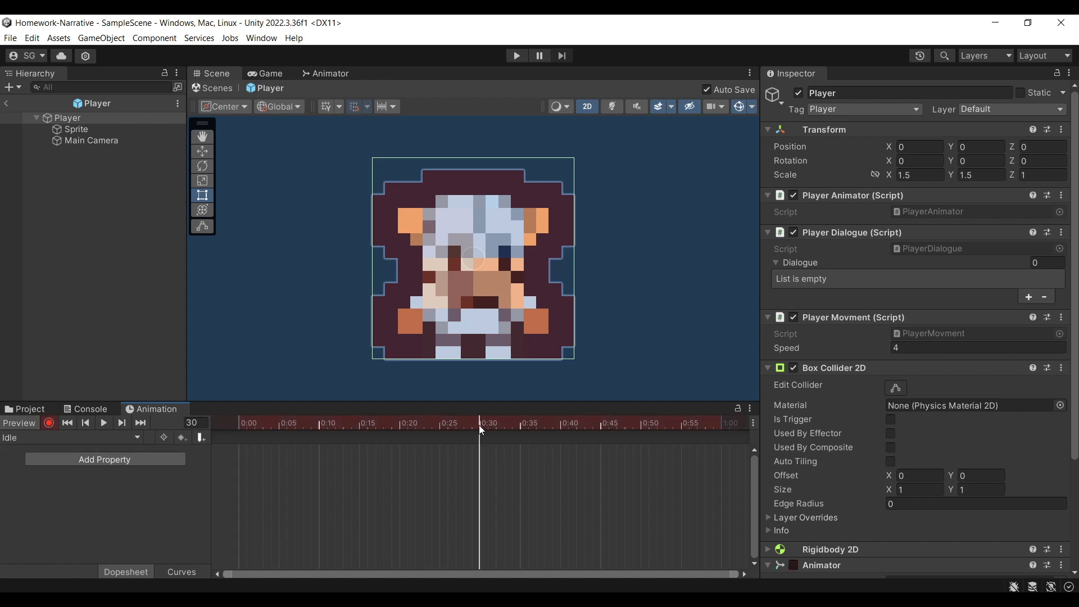
left_click(911, 176)
key("Right")
left_click(105, 130)
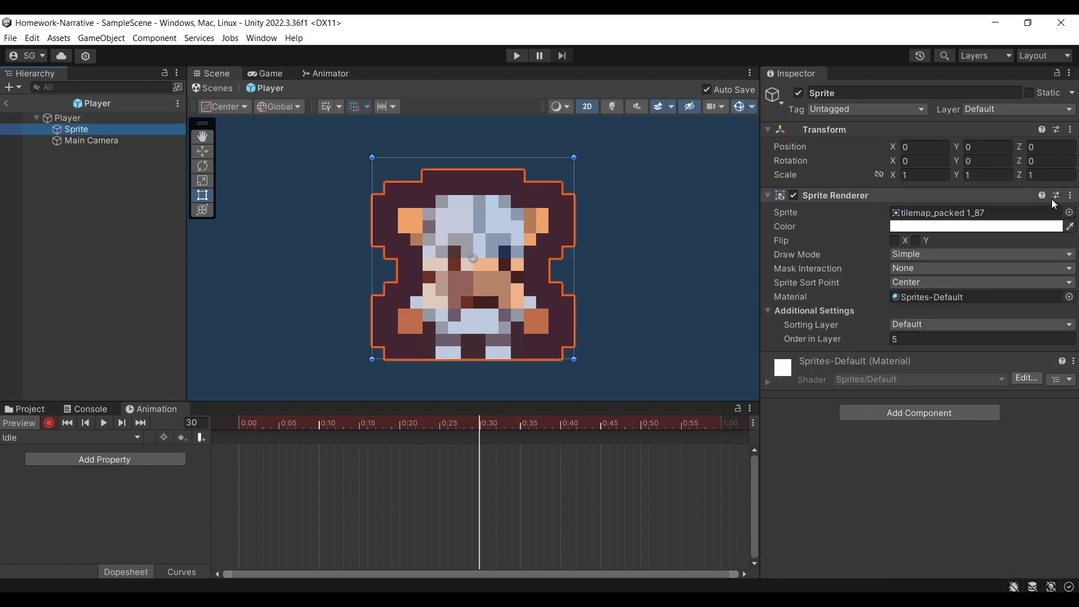
left_click(880, 174)
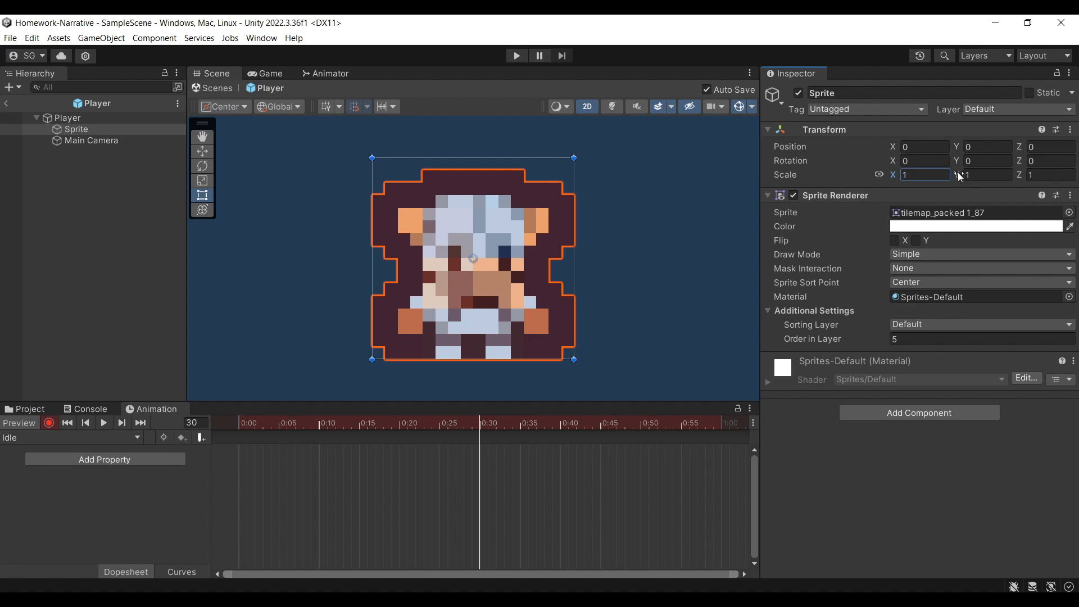
type("0.9")
key("Return")
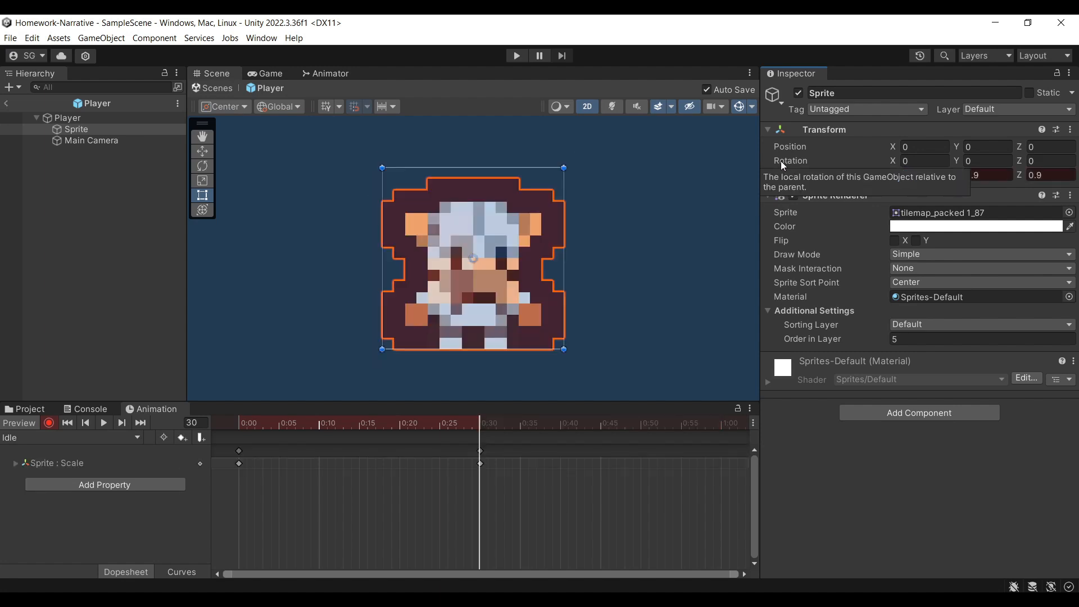
Key the Sprite's scale at 1 on frame 60 of the Idle clip
left_click(714, 423)
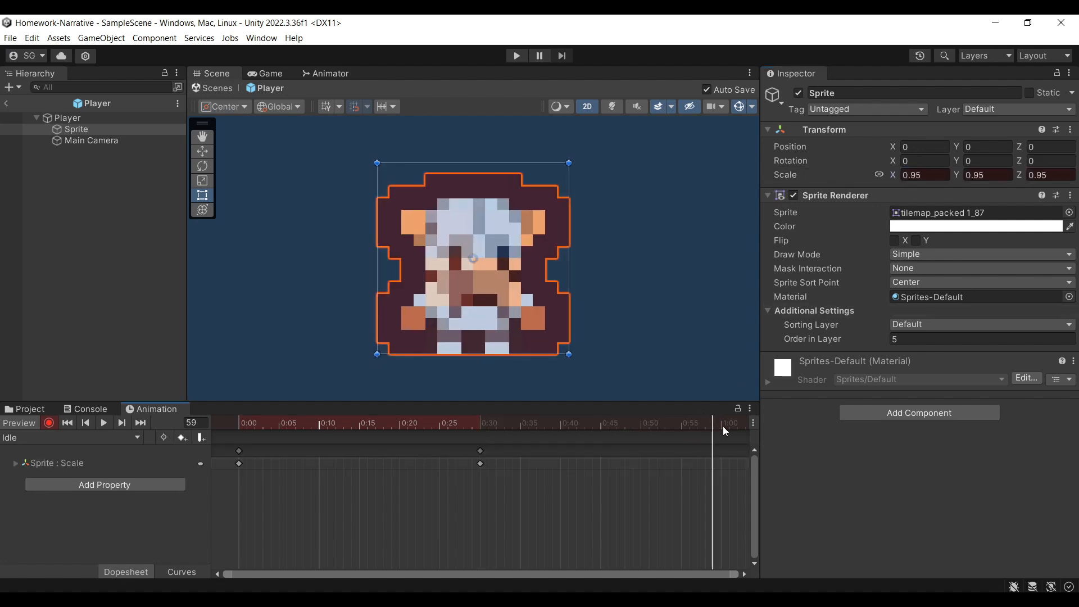
left_click(723, 426)
left_click(925, 175)
type("1")
key("Return")
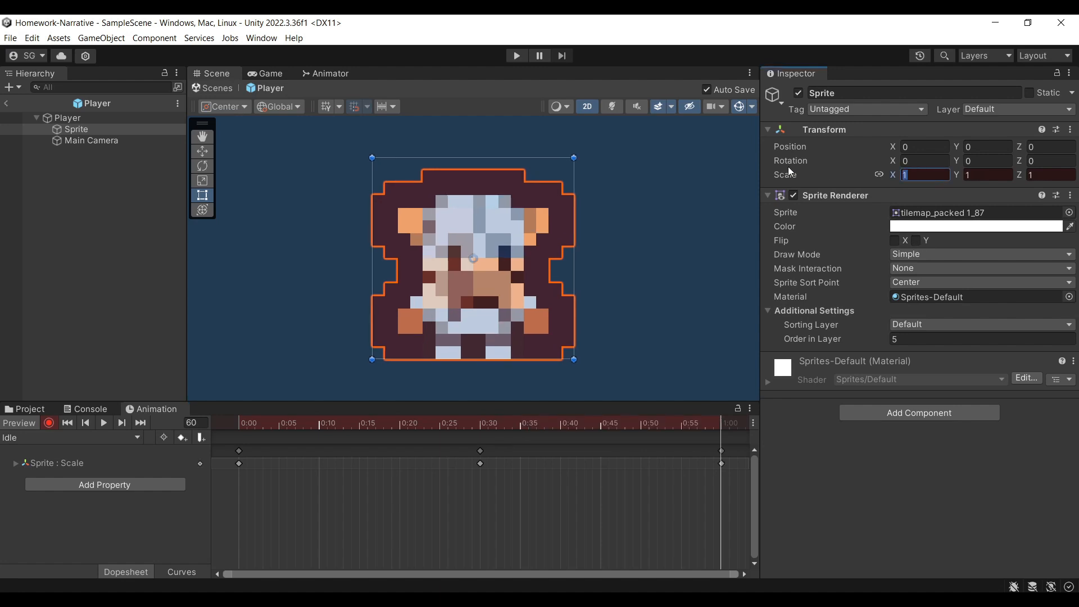
Preview the Idle animation and stretch all its keyframes so the clip ends at 2:00
left_click(104, 424)
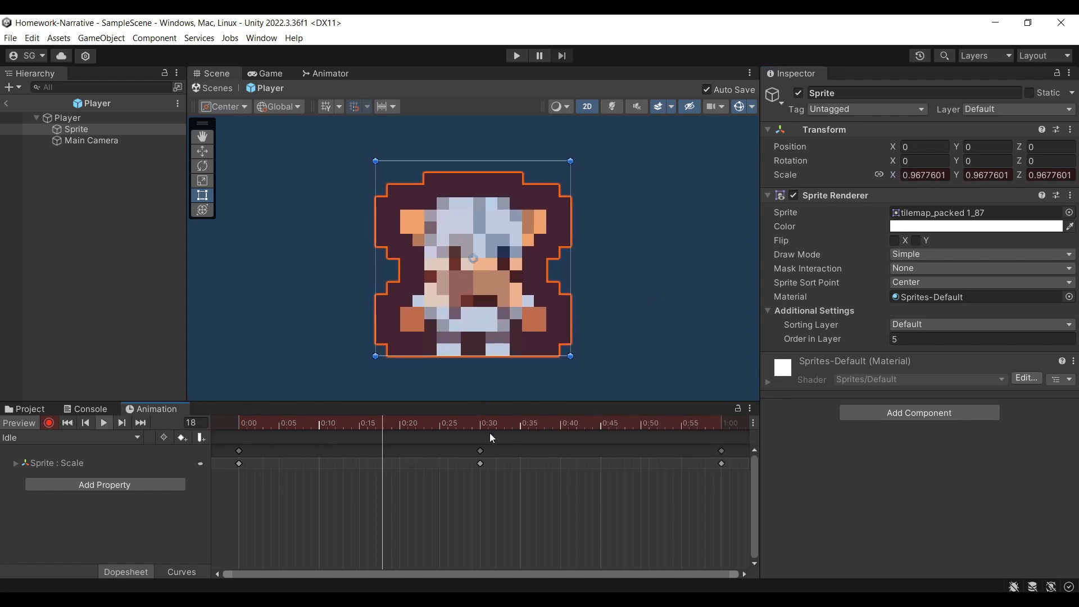
scroll(493, 515, "down", 5)
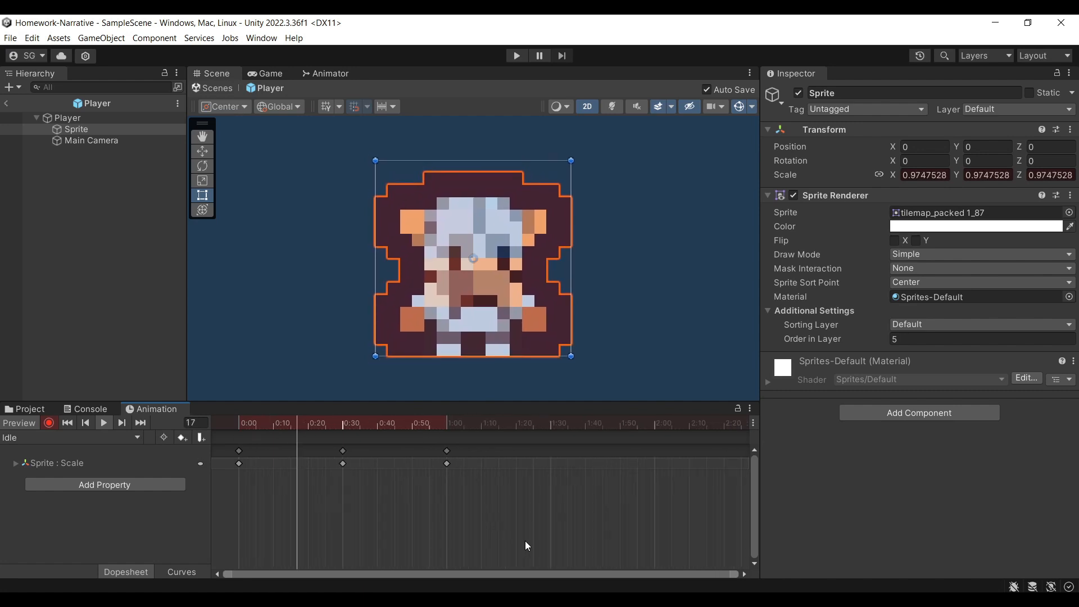
key("ctrl+a")
left_click_drag(456, 469, 660, 475)
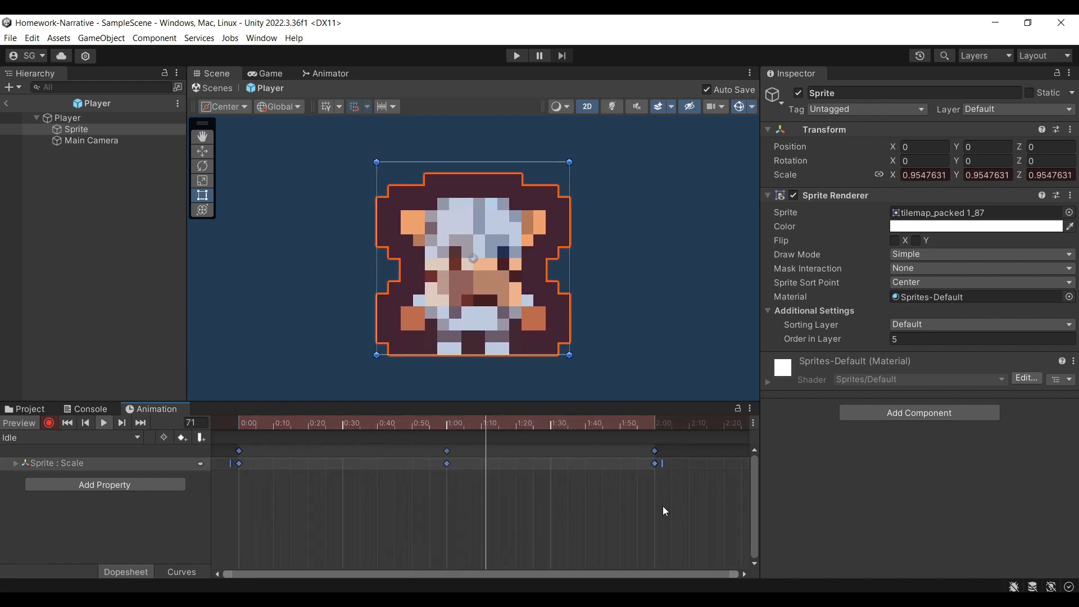
left_click(449, 367)
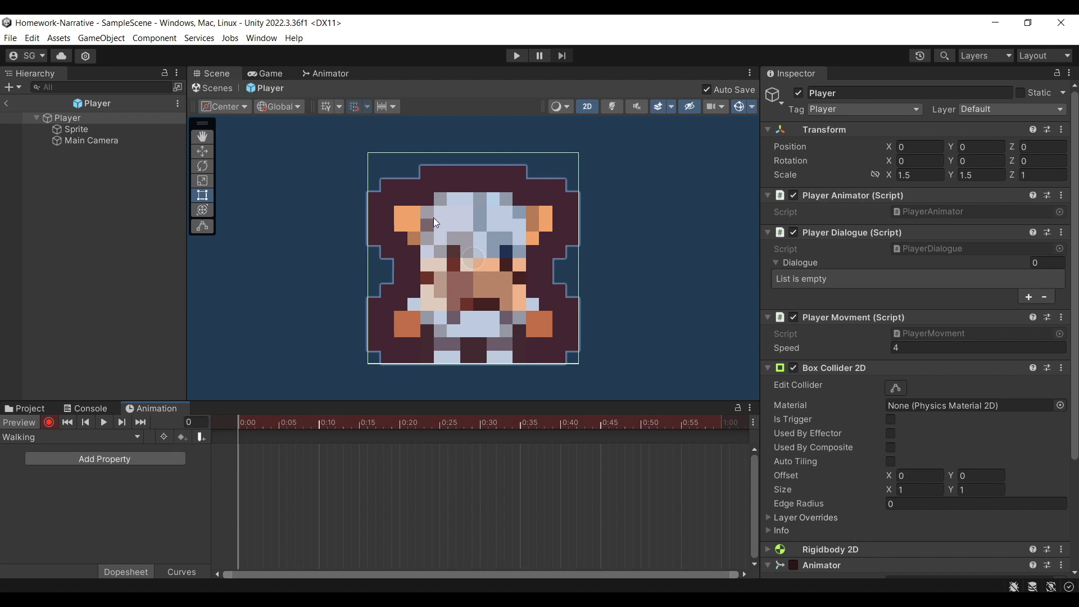
In the Walking clip, key the Sprite's Z rotation at -15 on frame 15 and 0 on frame 30
left_click(125, 130)
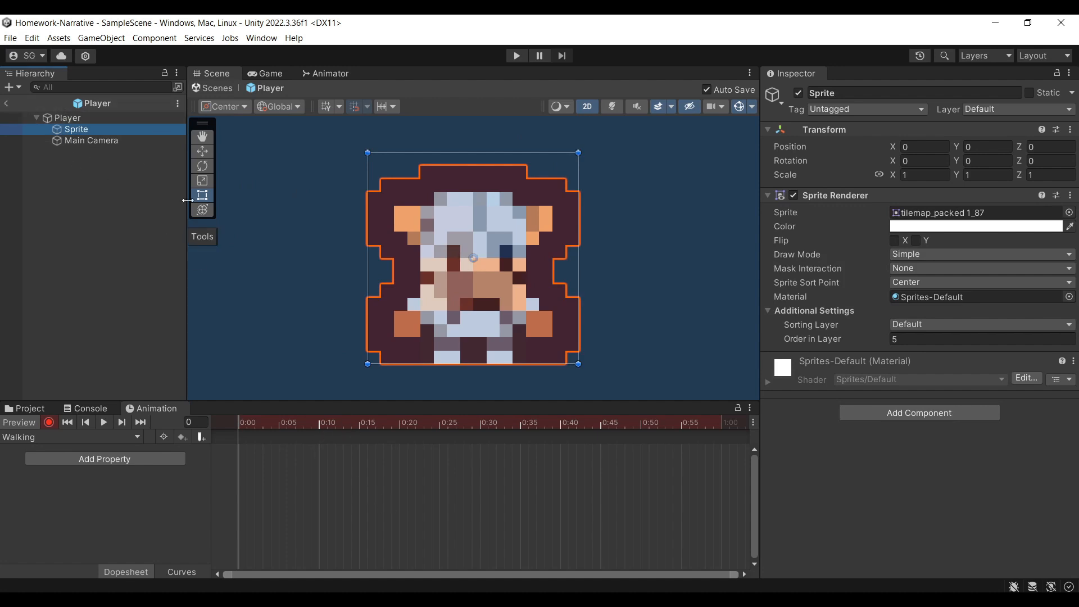
left_click(359, 423)
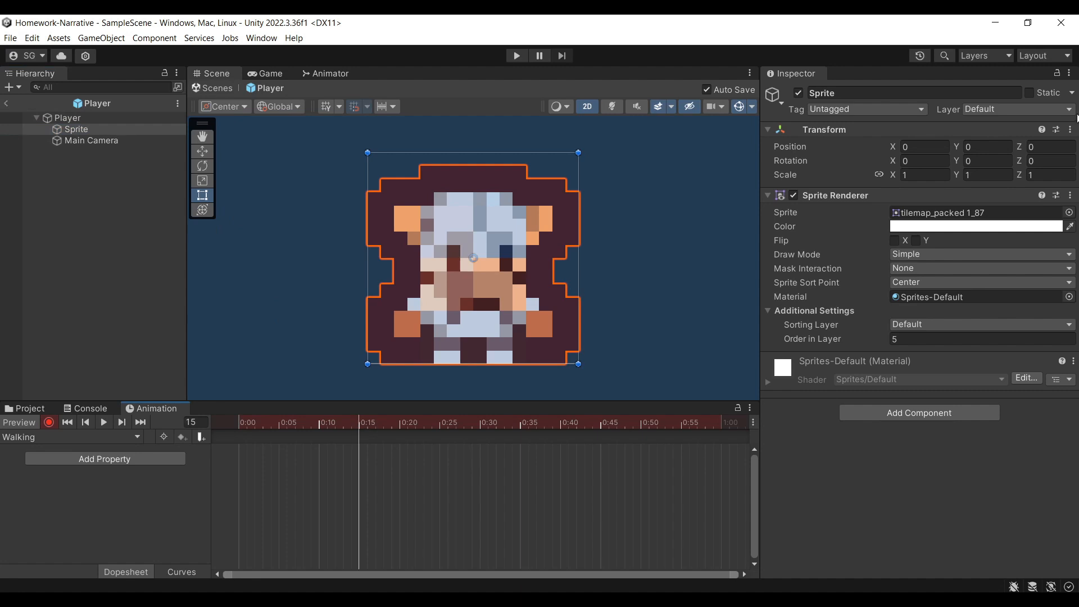
left_click(1050, 161)
type("-15")
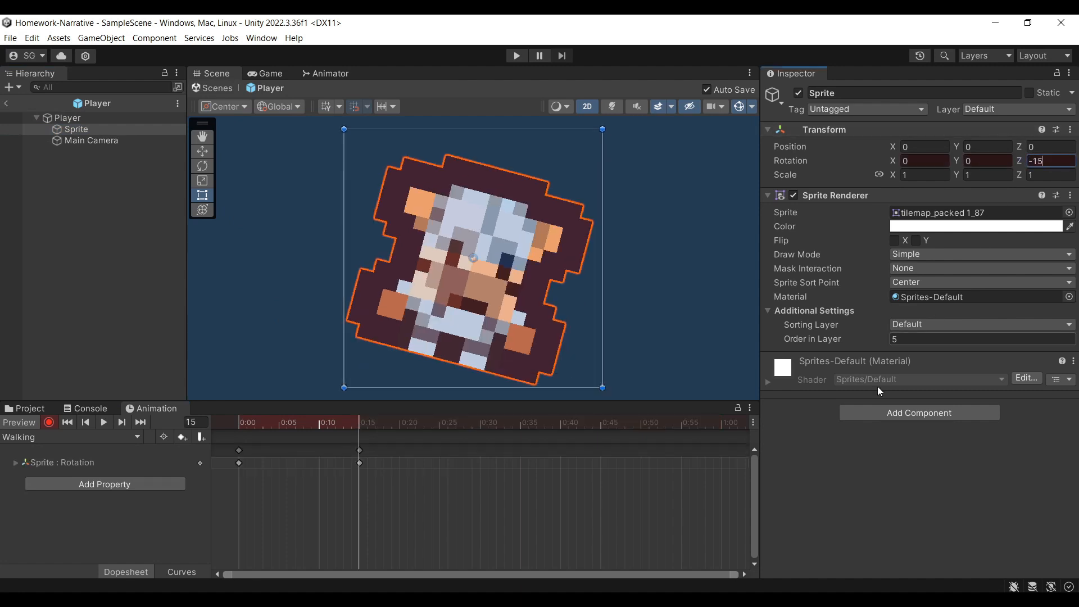
left_click(481, 422)
left_click(1048, 162)
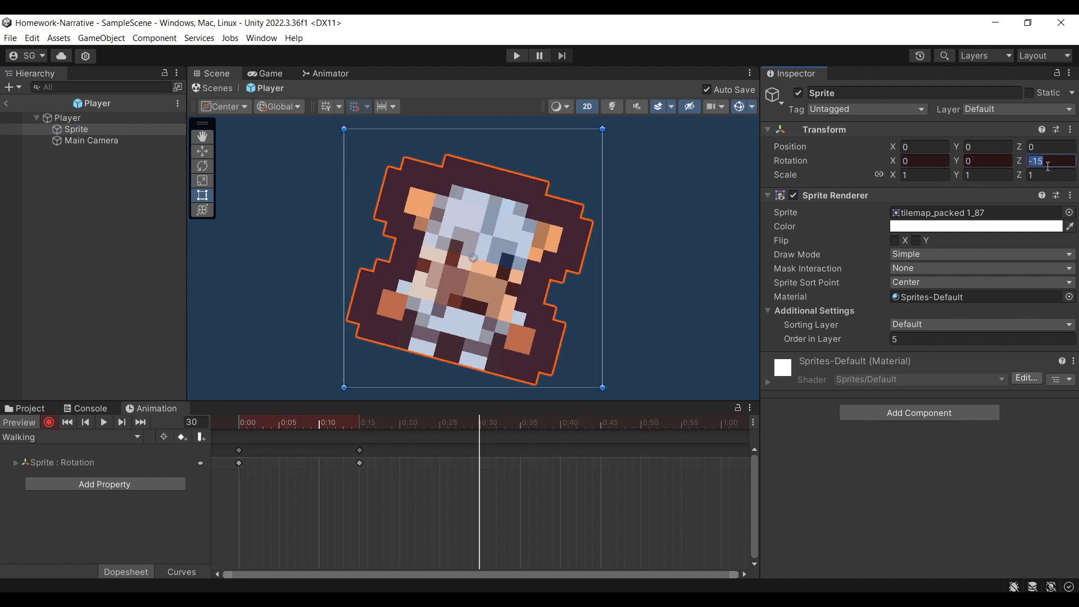
type("0")
Key the Z rotation at 15 on frame 45 and 0 on frame 60 of the Walking clip, and preview it
left_click(600, 423)
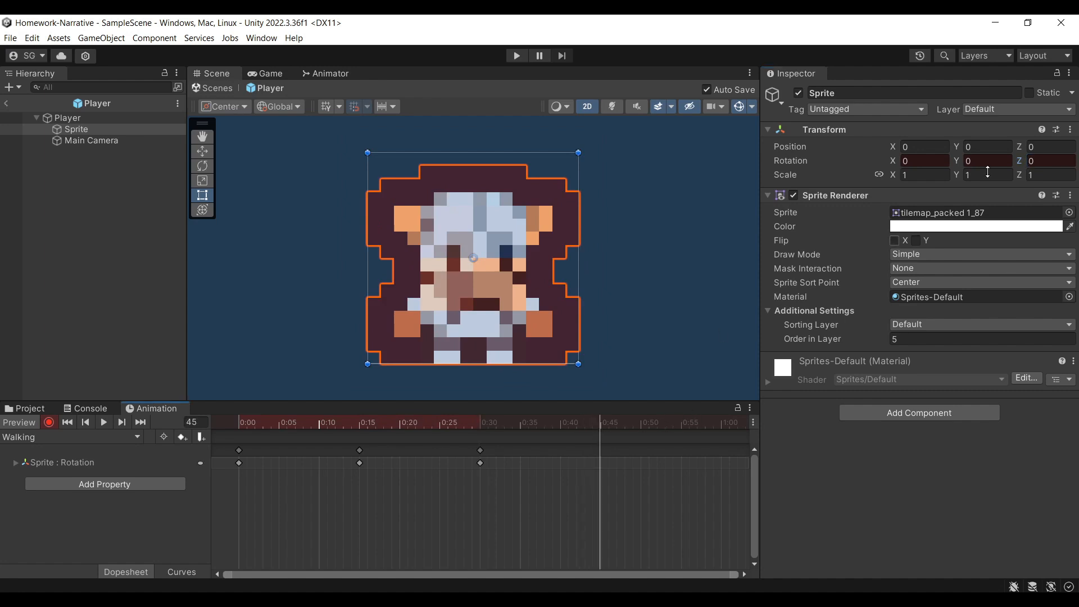
left_click(1049, 162)
type("15")
left_click_drag(736, 423, 720, 429)
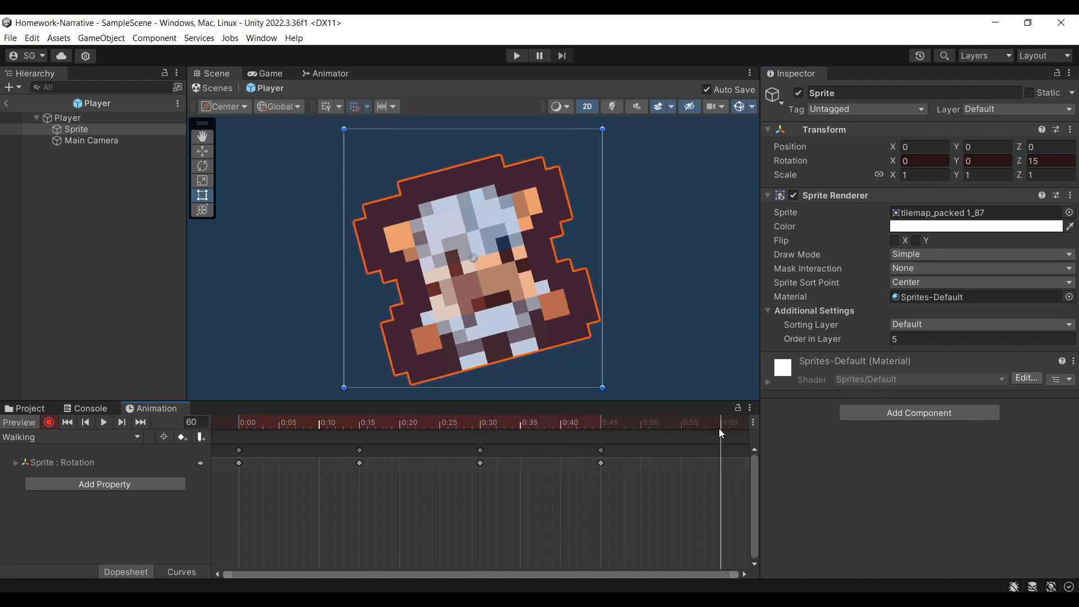
left_click(1048, 162)
type("0")
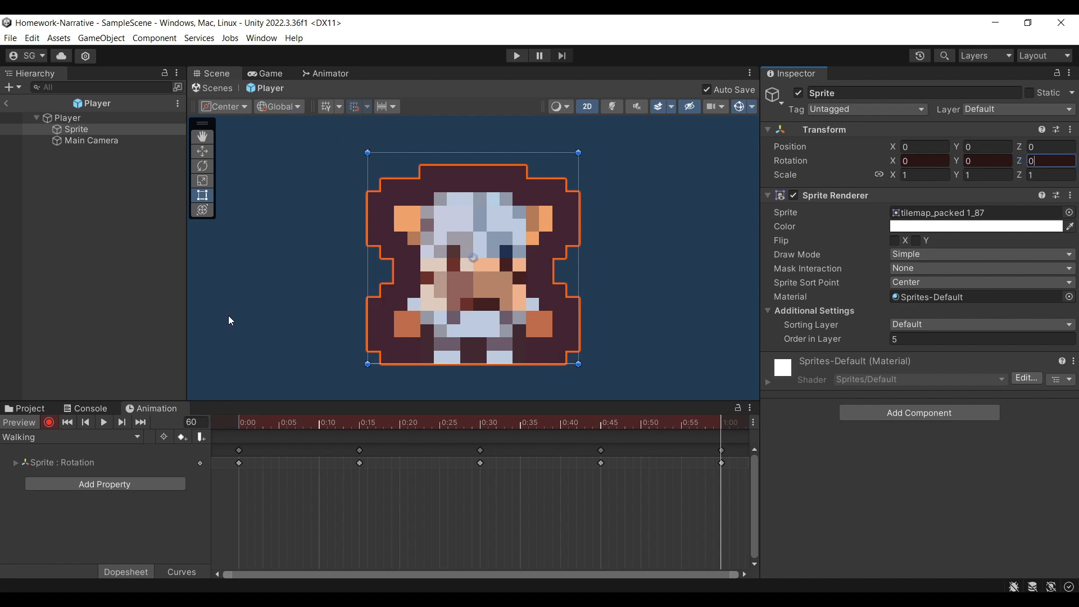
left_click(105, 423)
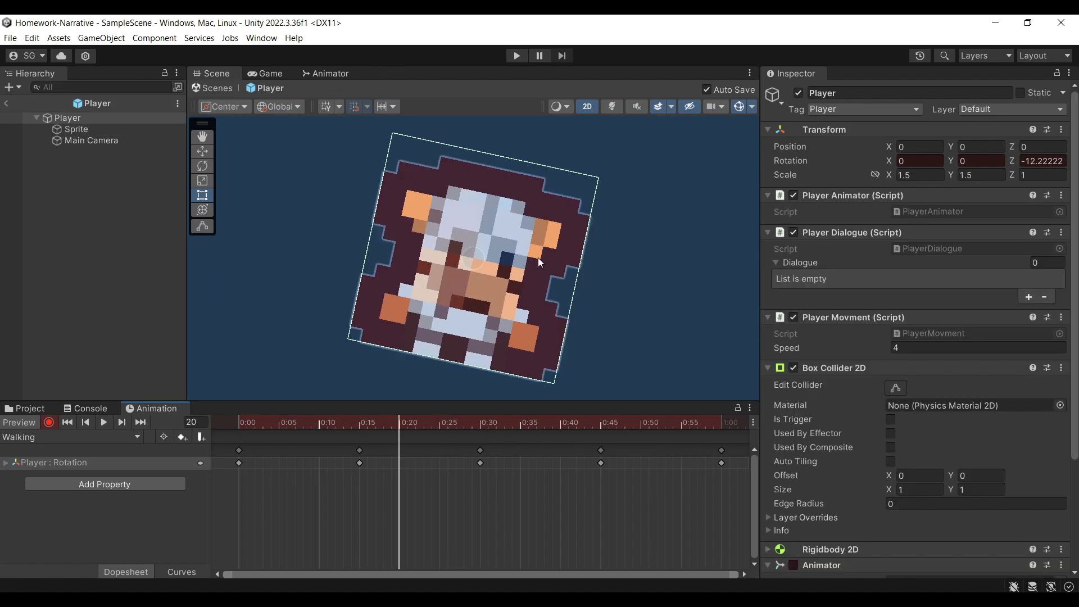
Open the Animator window showing the Player controller's state graph
left_click(262, 38)
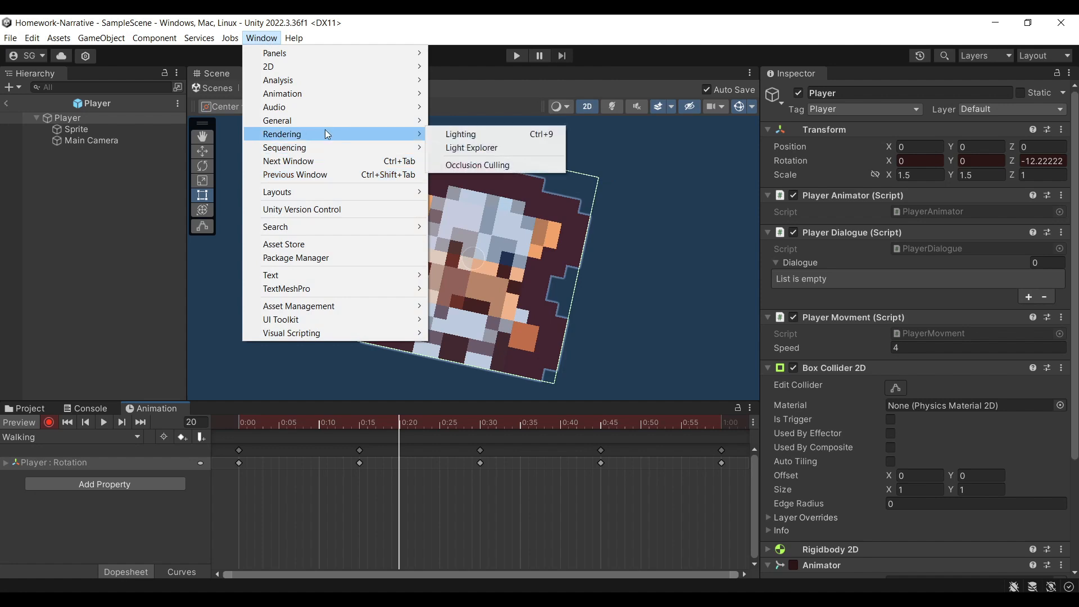
mouse_move(332, 97)
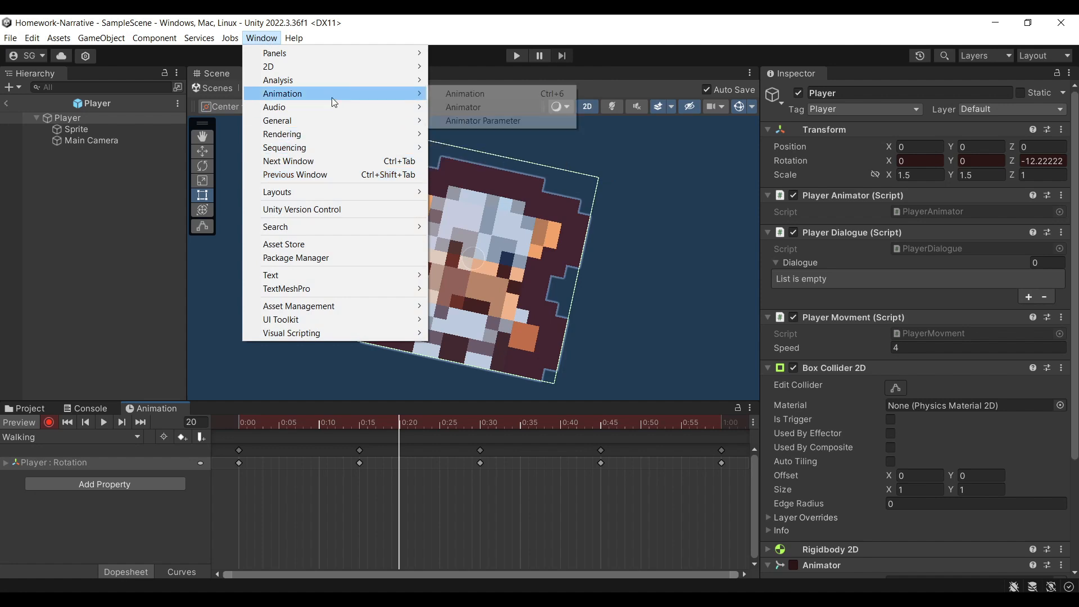
left_click(458, 107)
middle_click_drag(503, 219, 640, 192)
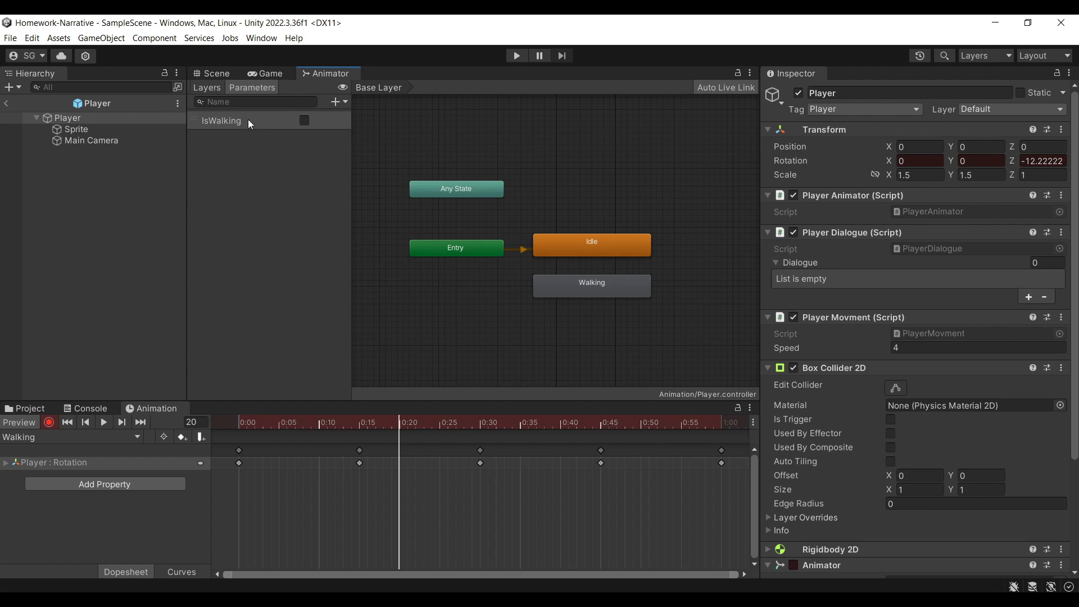
Create a transition from the Idle state to Walking and another from Walking back to Idle
left_click(575, 198)
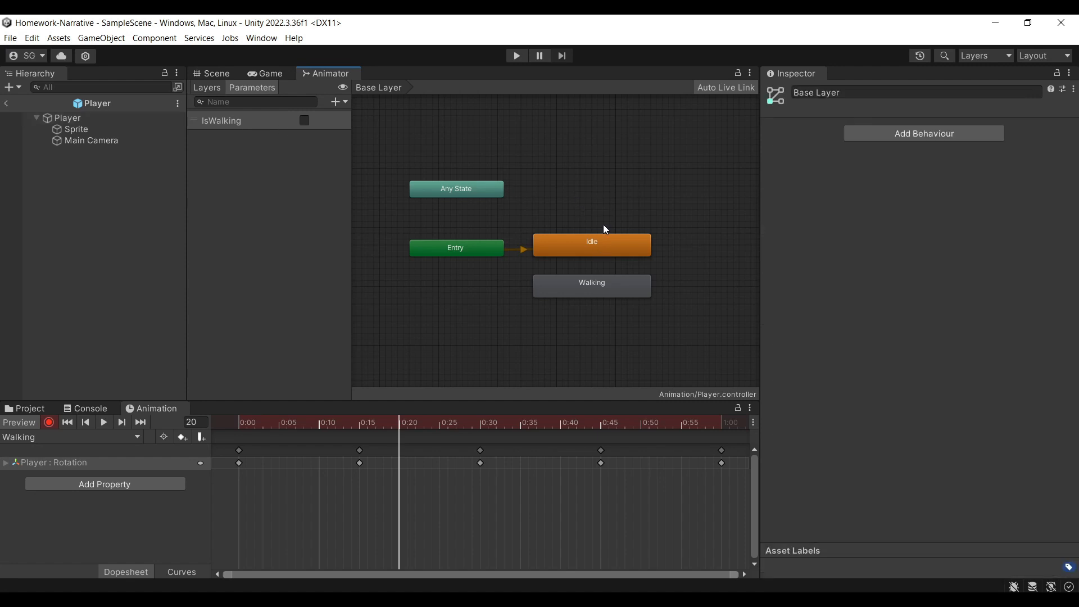
middle_click_drag(614, 238, 580, 251)
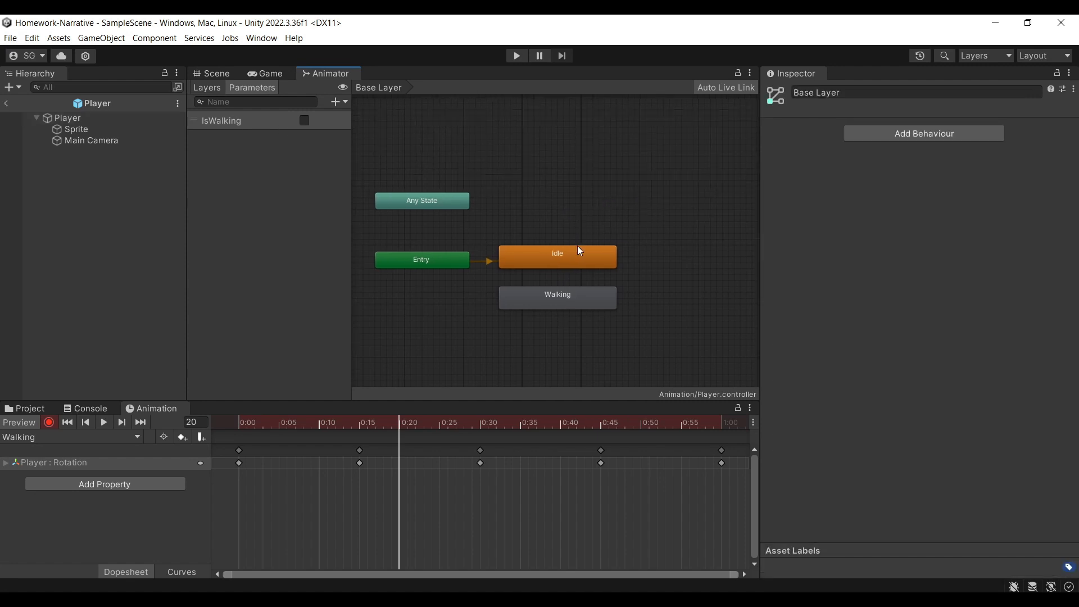
right_click(552, 251)
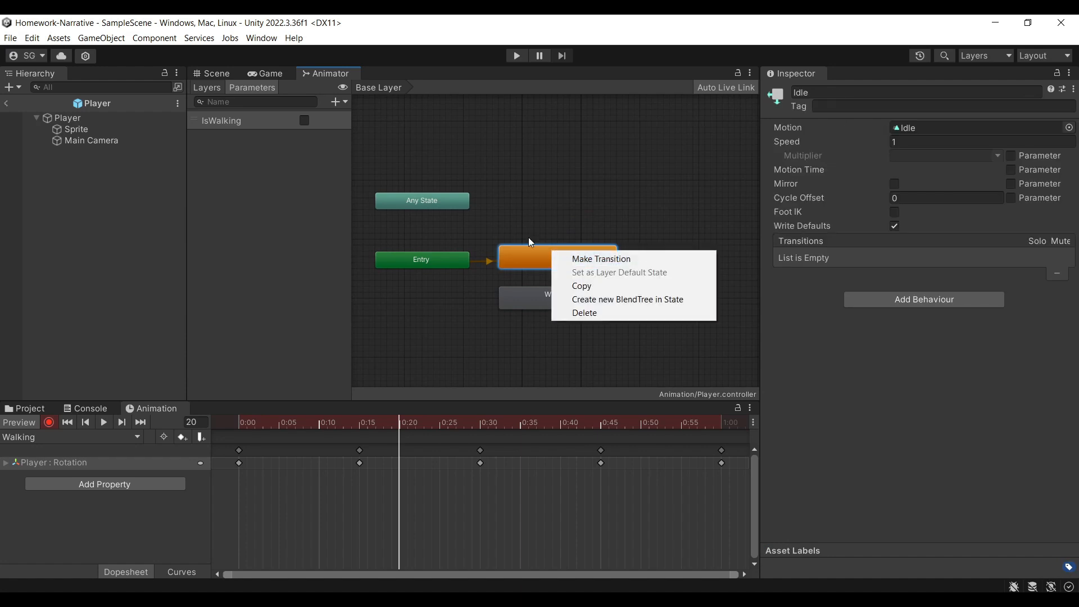
left_click(577, 260)
left_click(556, 301)
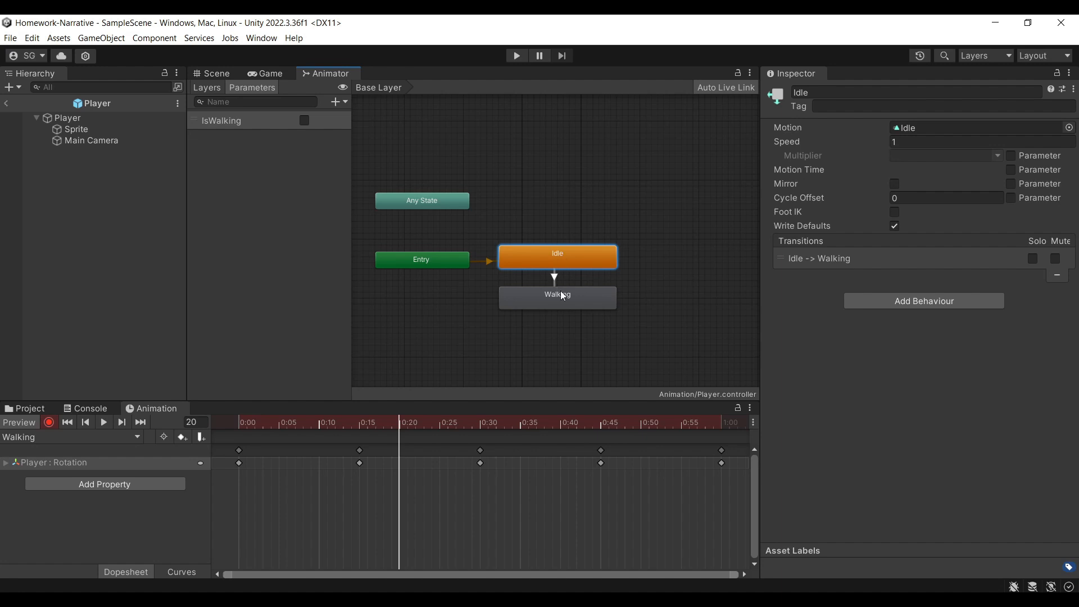
left_click(582, 296)
right_click(582, 295)
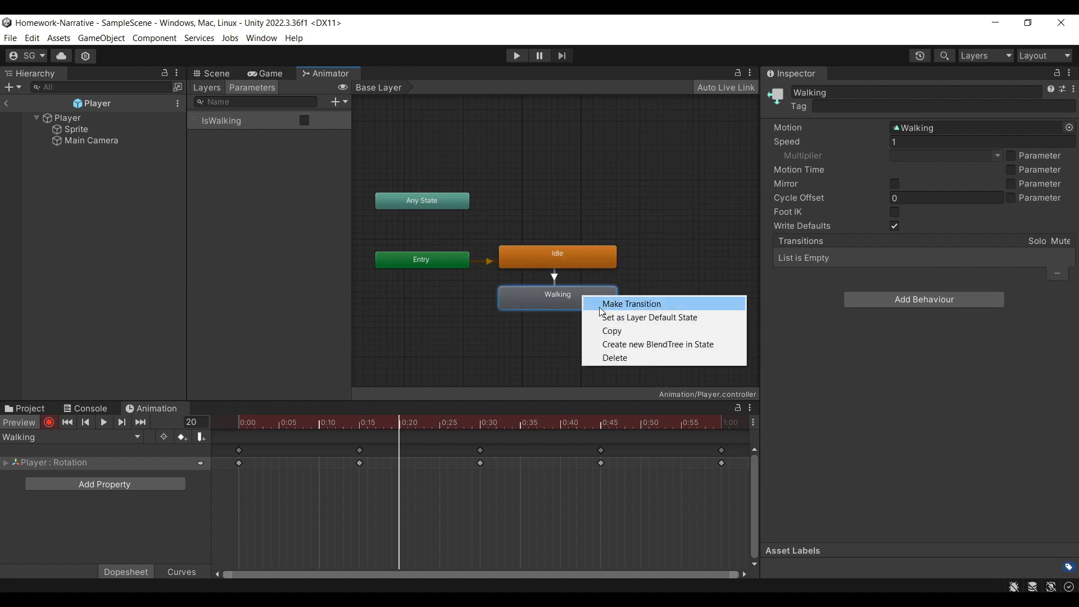
left_click(613, 302)
left_click(585, 258)
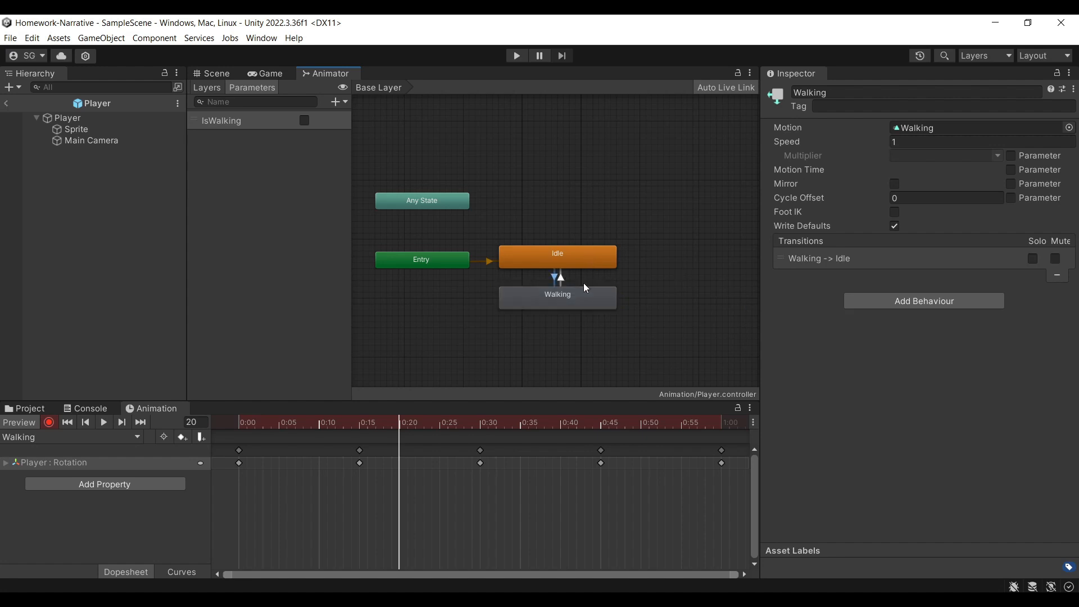
Add the condition IsWalking true to the Idle-to-Walking transition and IsWalking false to the Walking-to-Idle transition
left_click(556, 277)
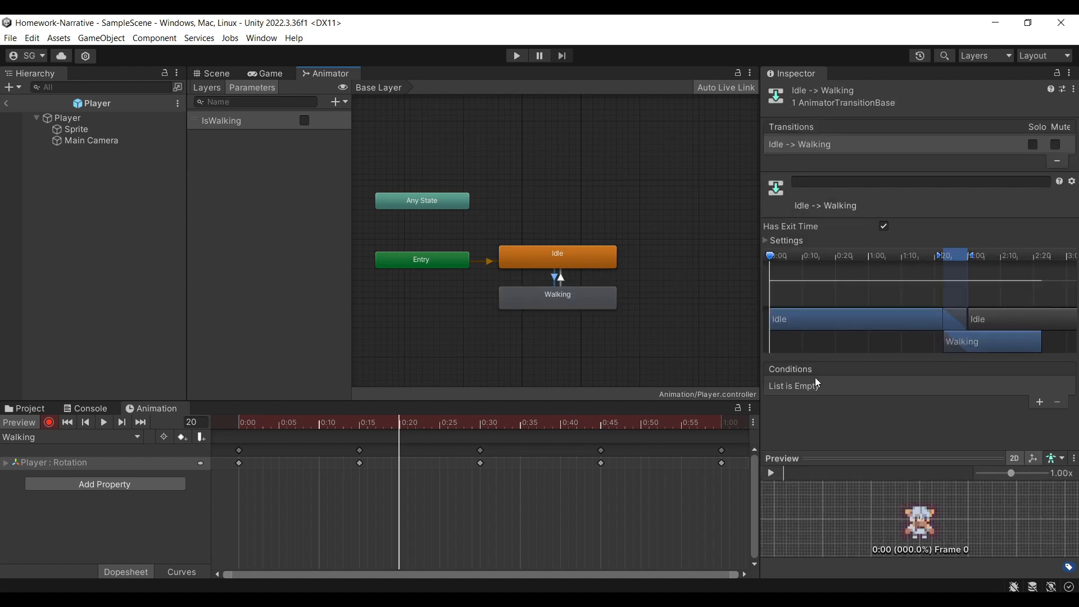
left_click(1040, 403)
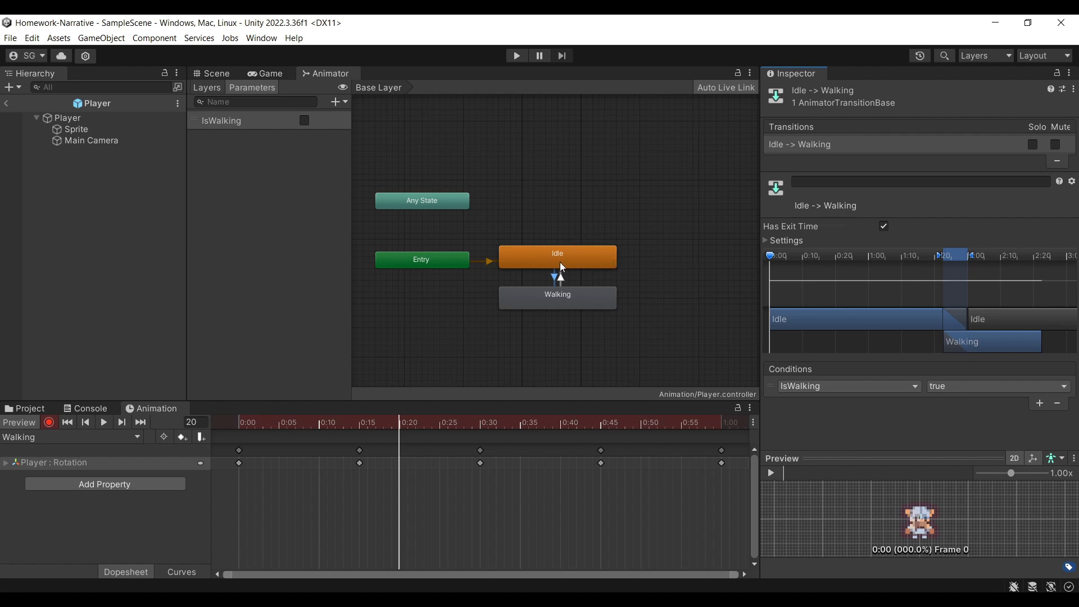
left_click(550, 304)
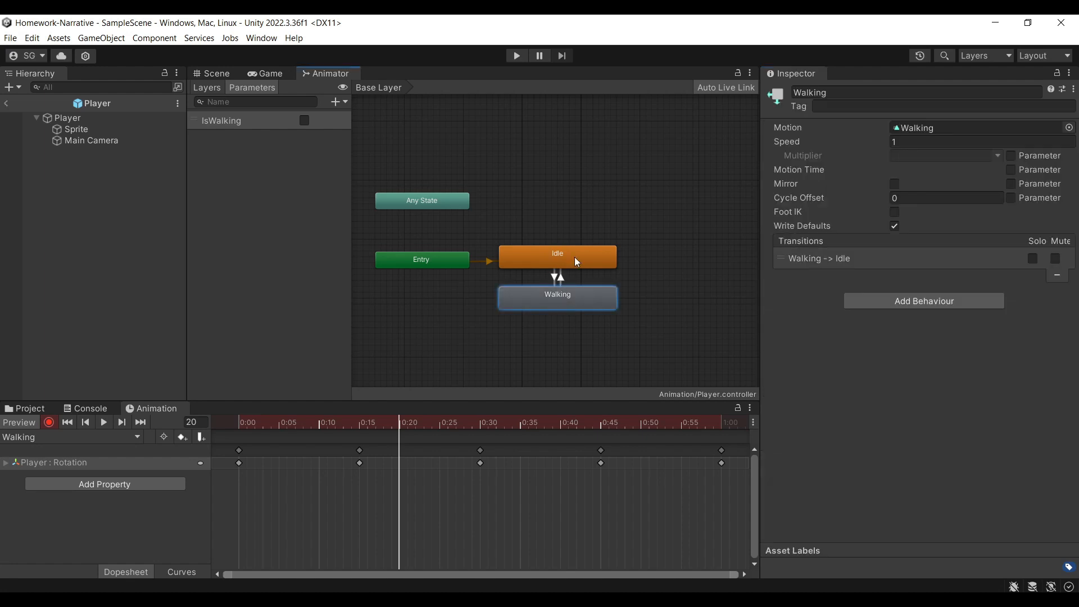
left_click(574, 258)
left_click(561, 278)
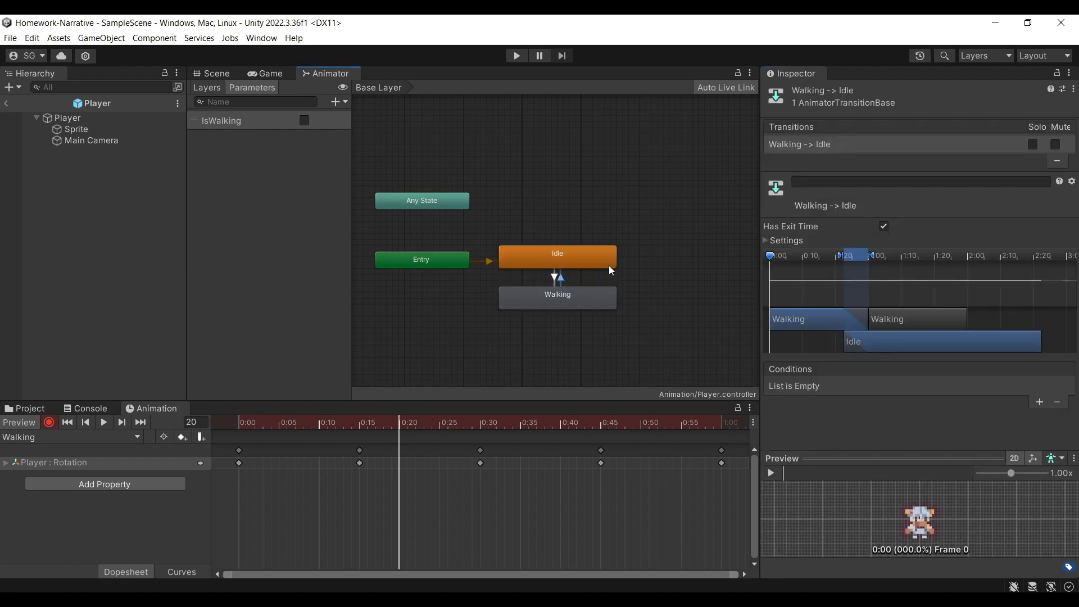
left_click(1039, 403)
left_click(931, 387)
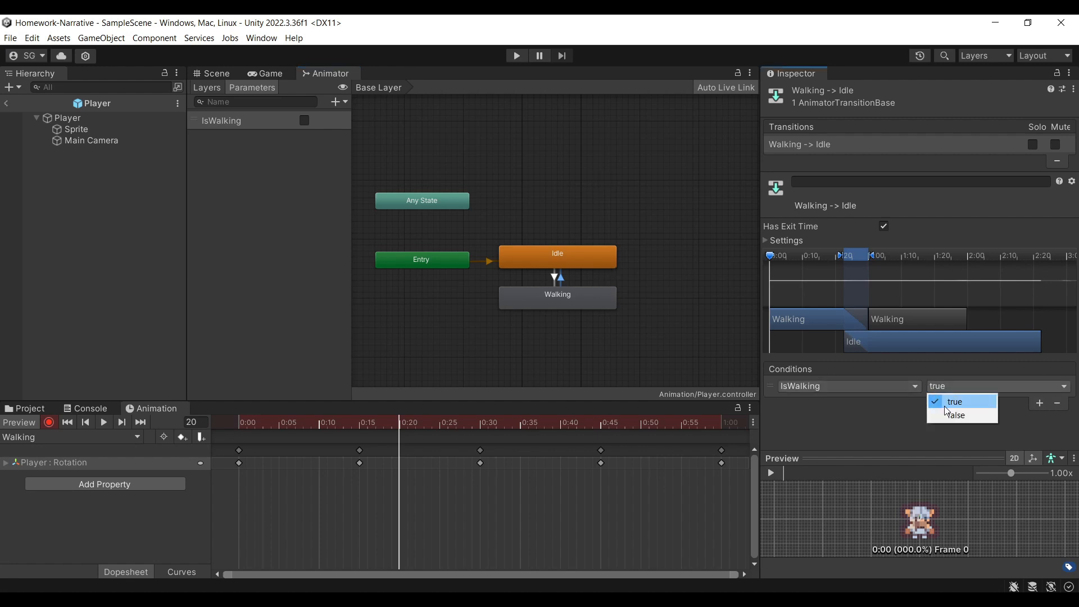
left_click(956, 415)
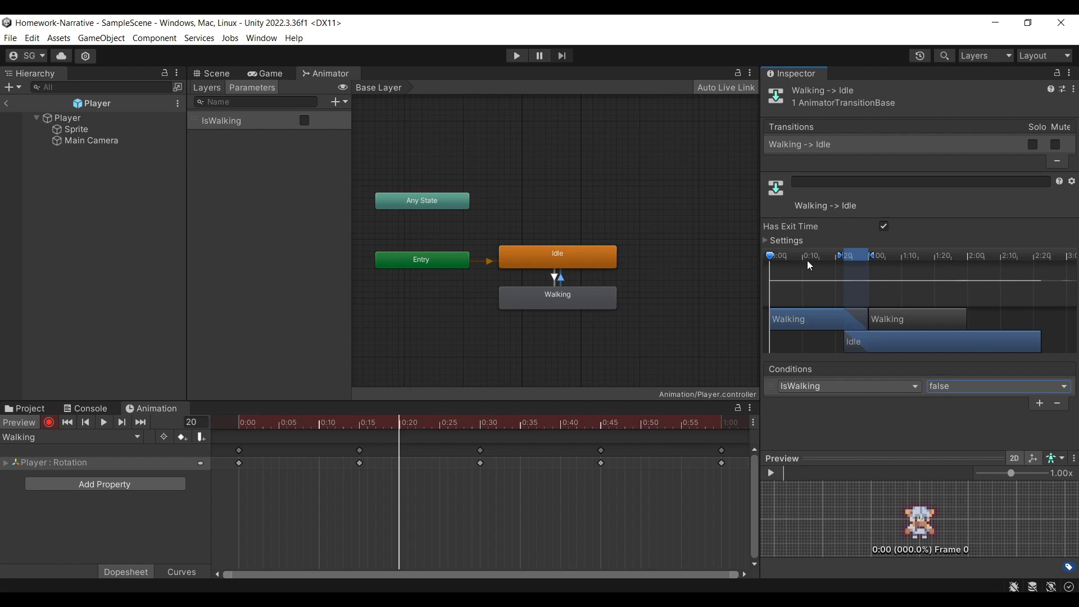
Turn off Has Exit Time and set Transition Duration to 0 for the Walking-to-Idle transition
left_click(795, 242)
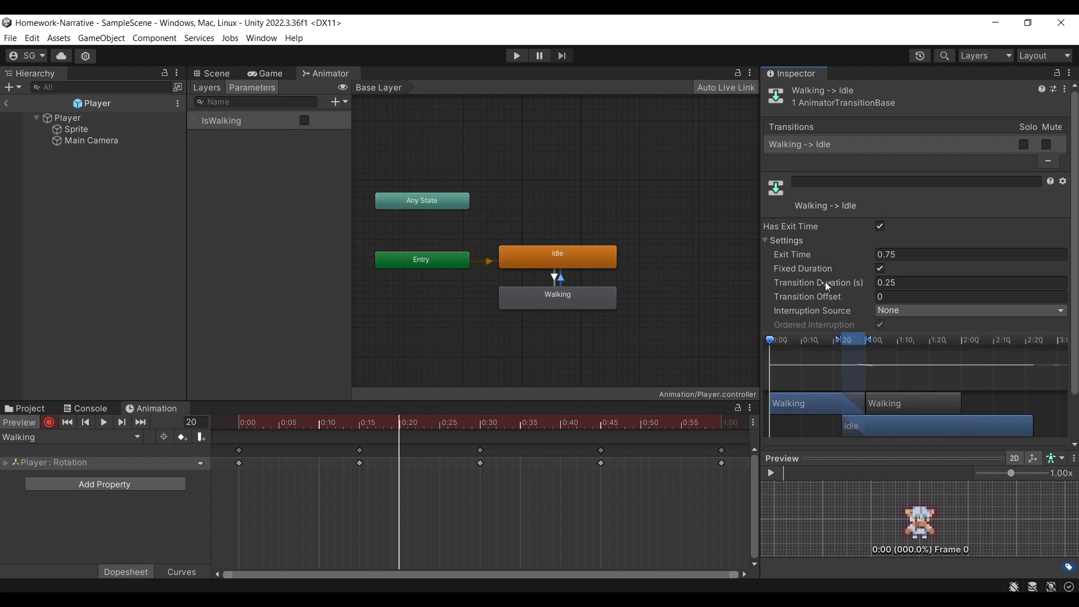
left_click(880, 226)
left_click(892, 284)
left_click(893, 284)
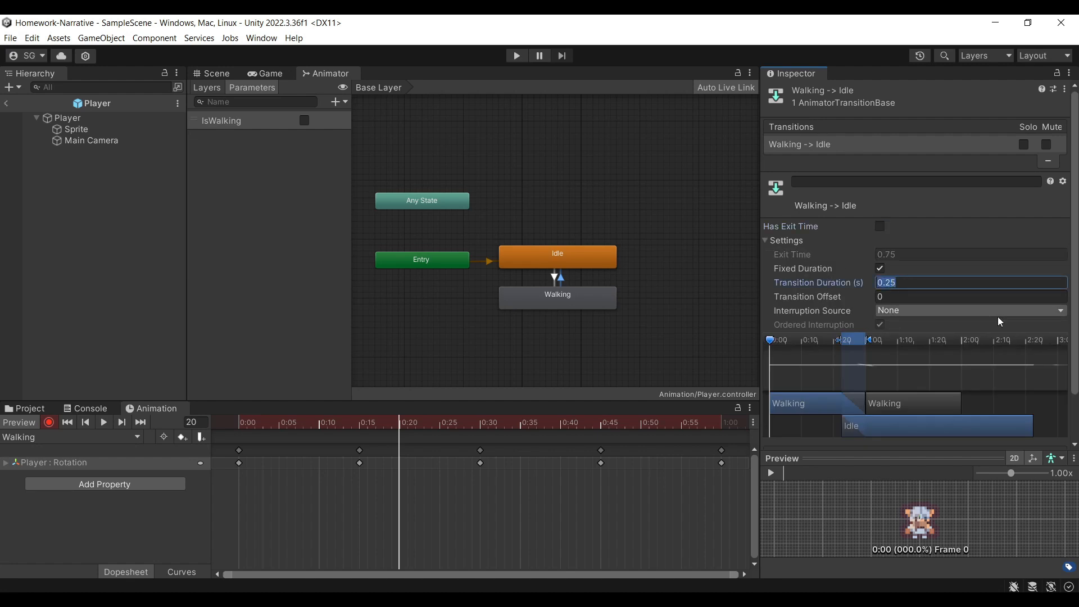
type("0")
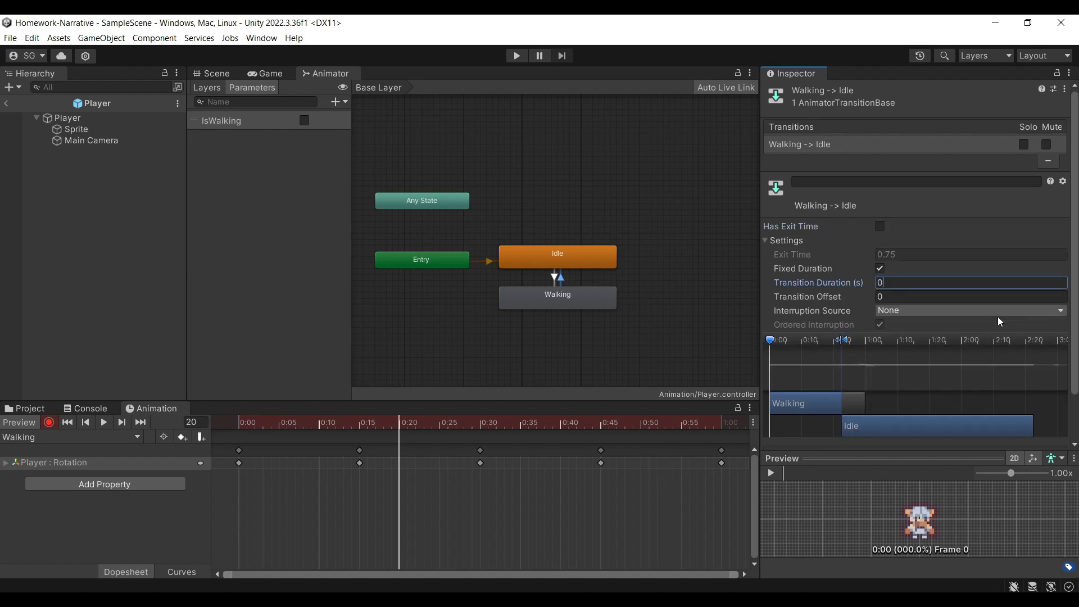
Turn off Has Exit Time for the Idle-to-Walking transition
left_click(555, 277)
left_click(880, 227)
left_click(896, 293)
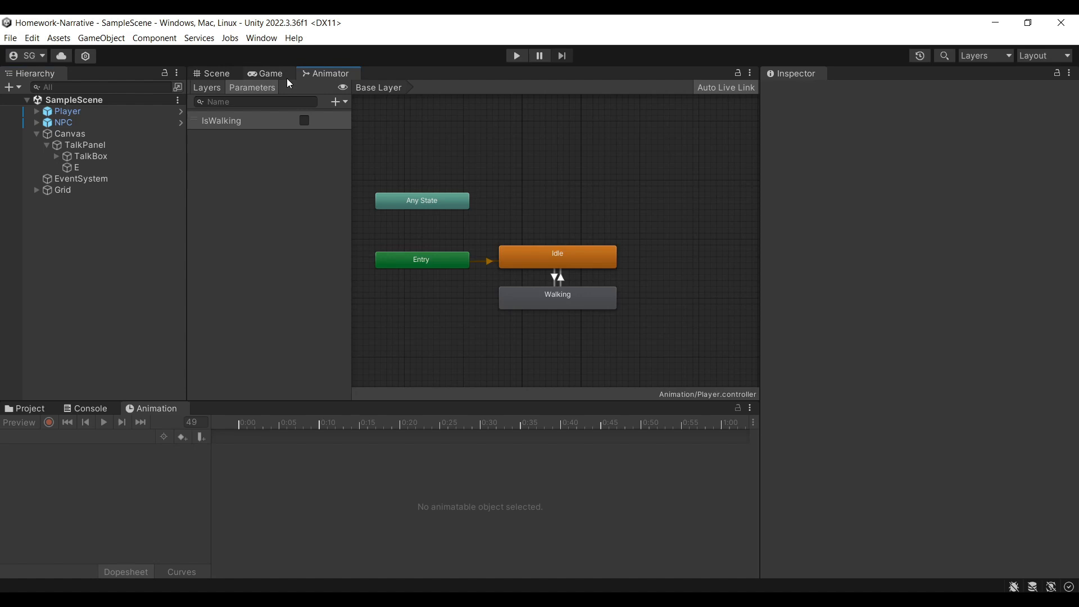
Play SampleScene to test the Player's walking animation while moving, and stop the game
left_click(207, 72)
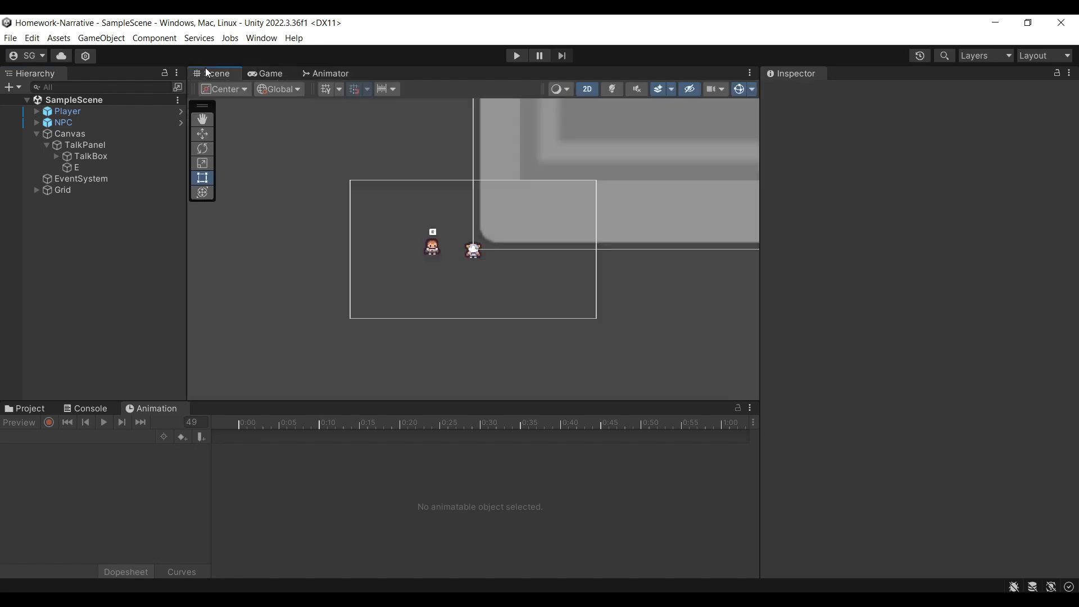
key("ctrl+p")
key("d")
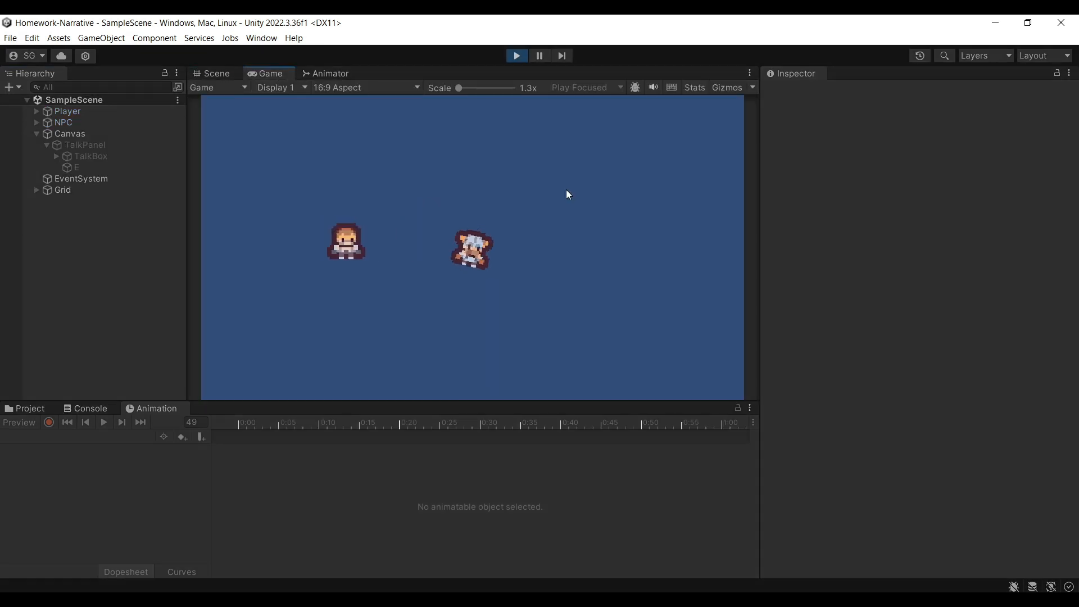
left_click(516, 56)
Add two empty entries to the Dialogue list of the NPC object's script
scroll(480, 252, "up", 5)
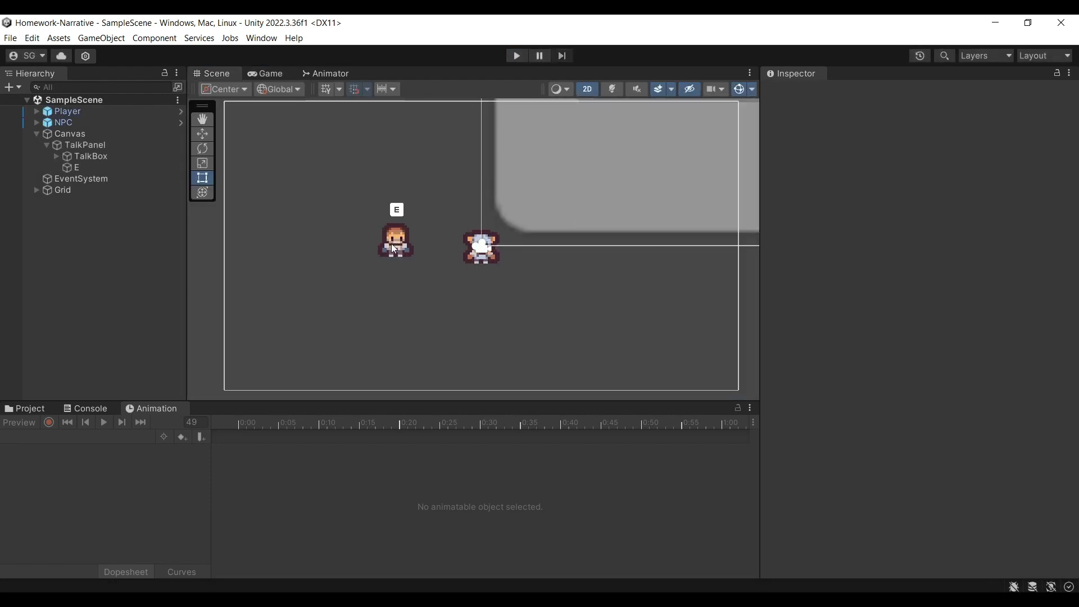
left_click(81, 122)
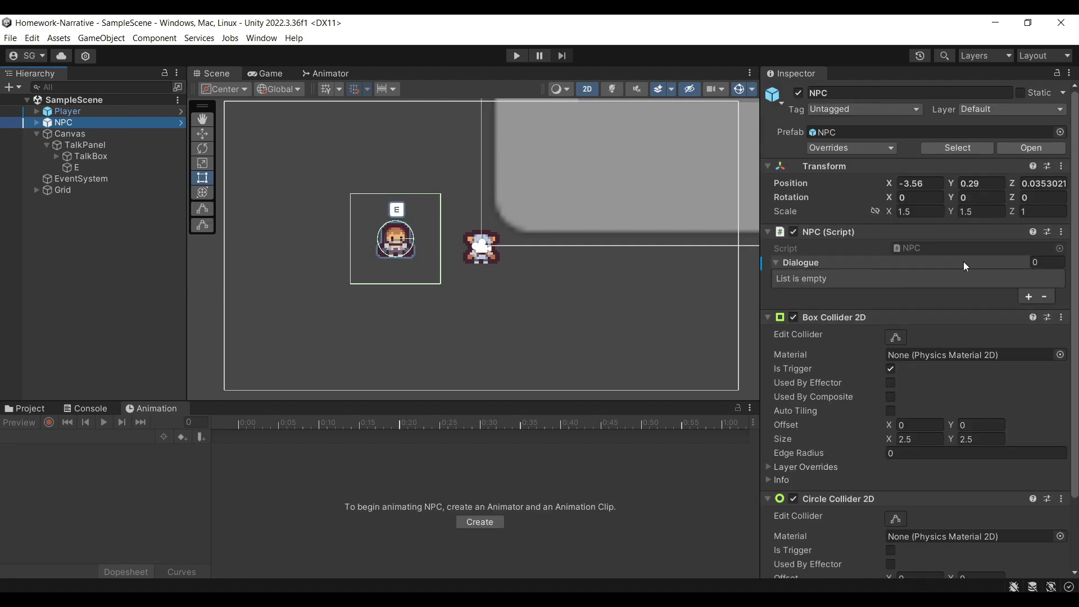
left_click(1031, 297)
left_click(1031, 297)
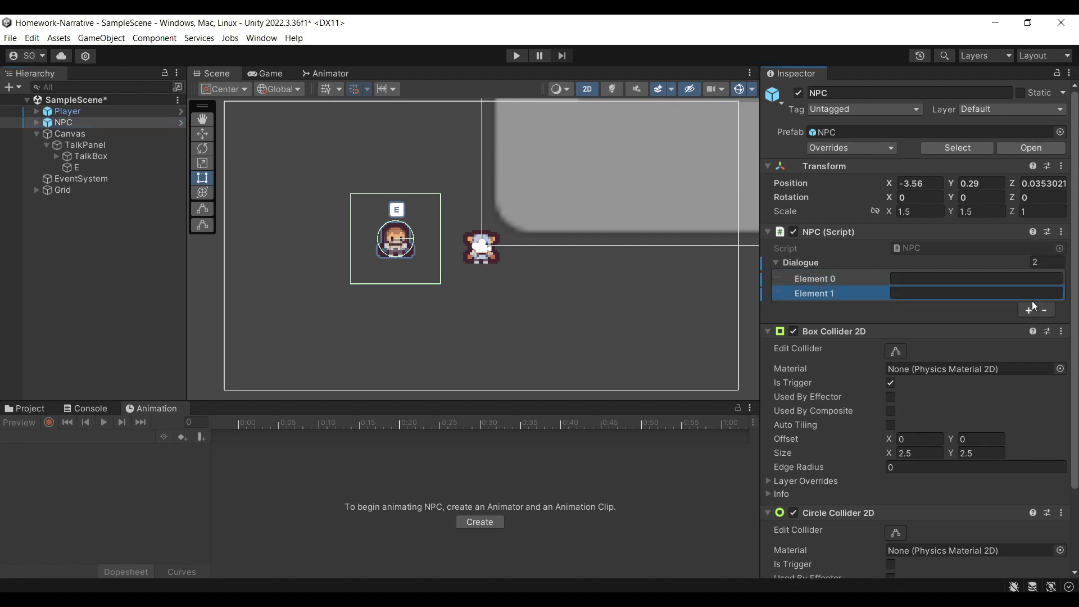
Fill the NPC's dialogue entries with "Hi" and "How are you?"
left_click(976, 280)
type("Hi")
key("Tab")
type("How")
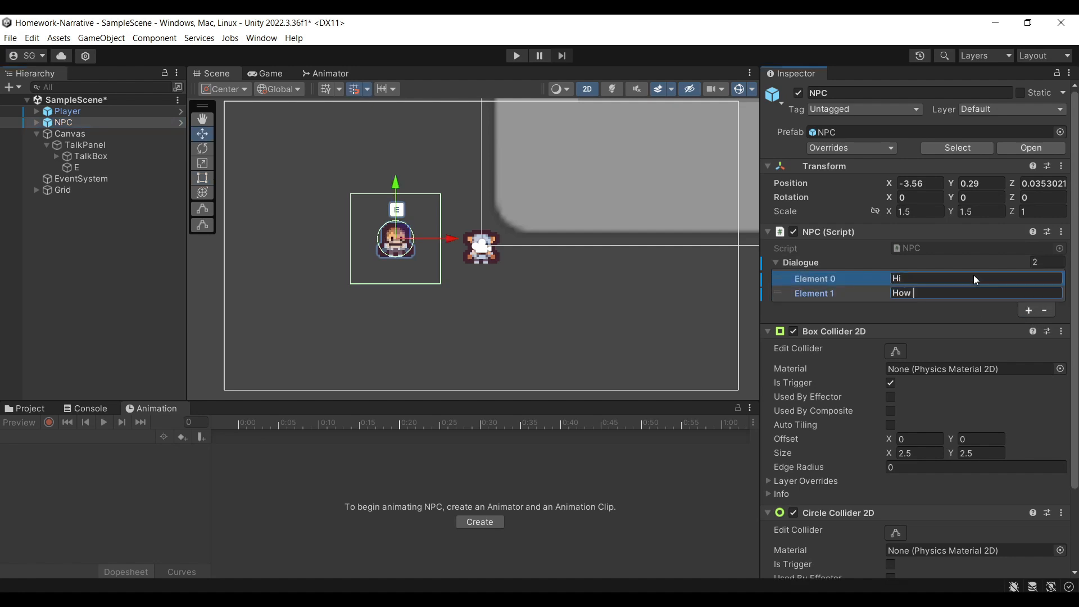
key("BackSpace")
key("BackSpace")
key("BackSpace")
key("BackSpace")
type("How are you?")
Play the scene, walk the Player up to the NPC and start its dialogue
key("ctrl+p")
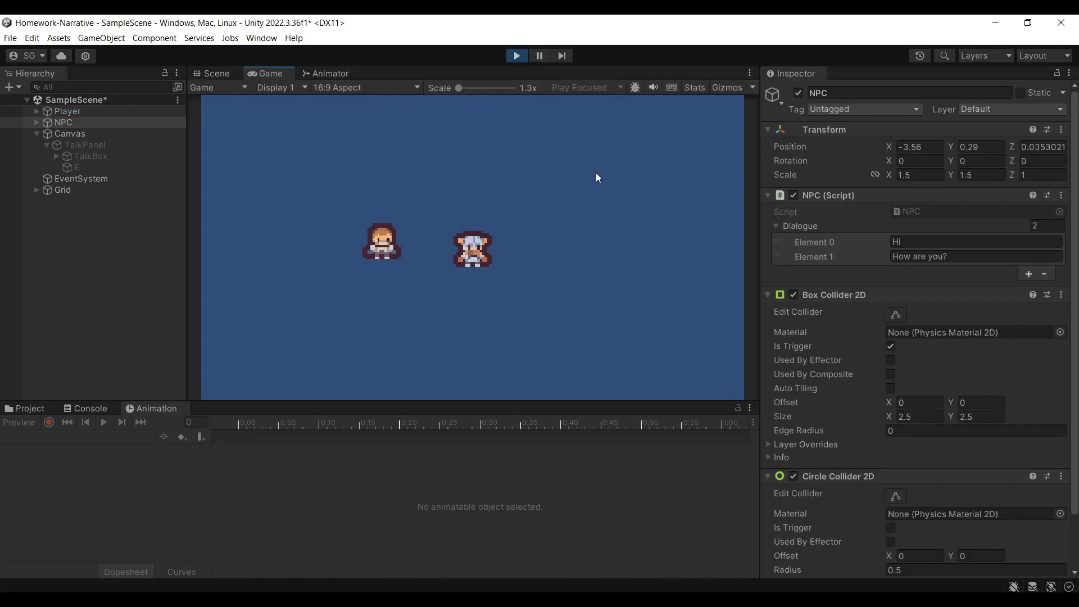
key("d")
key("e")
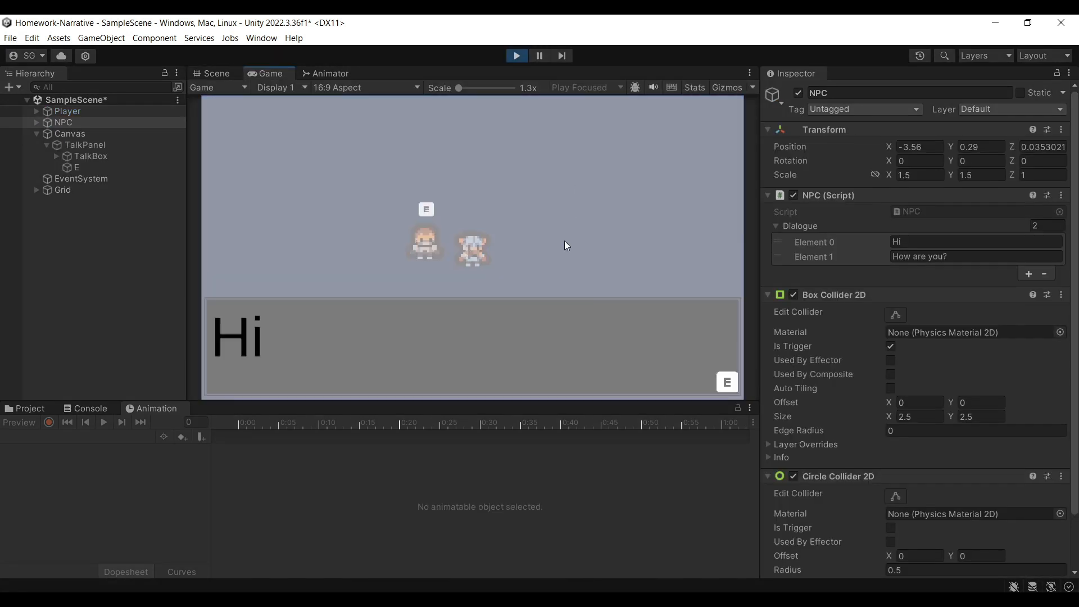
Advance the NPC's dialogue to its end and stop the game
key("e")
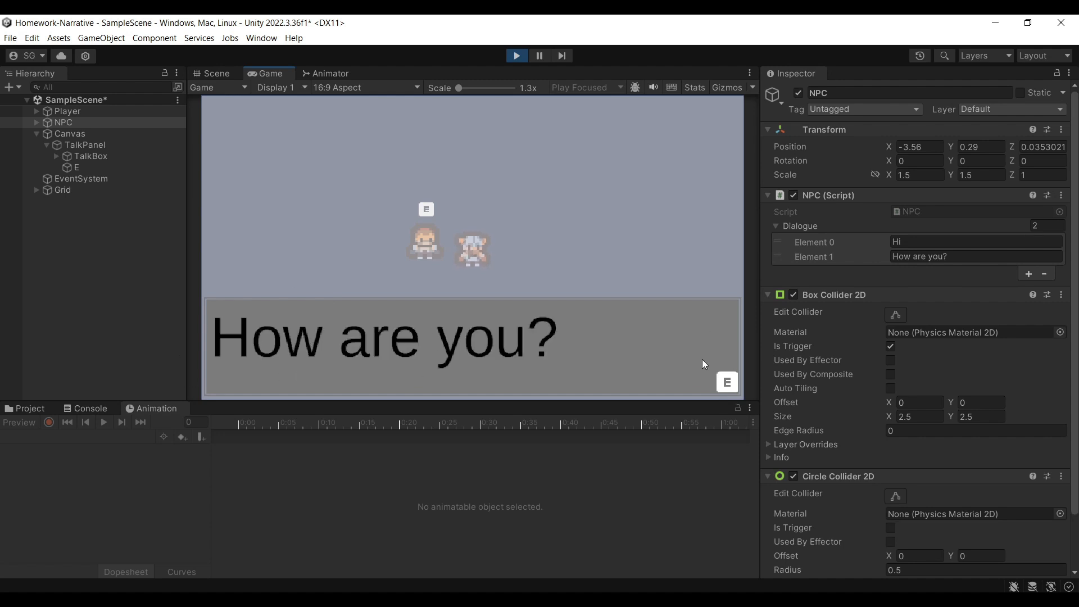
key("e")
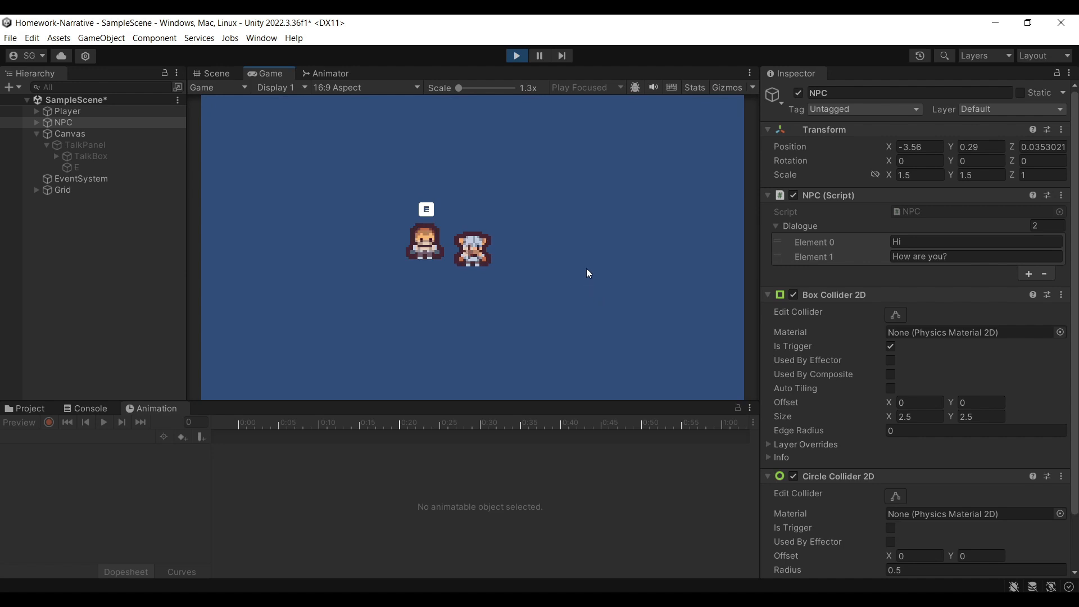
left_click(516, 56)
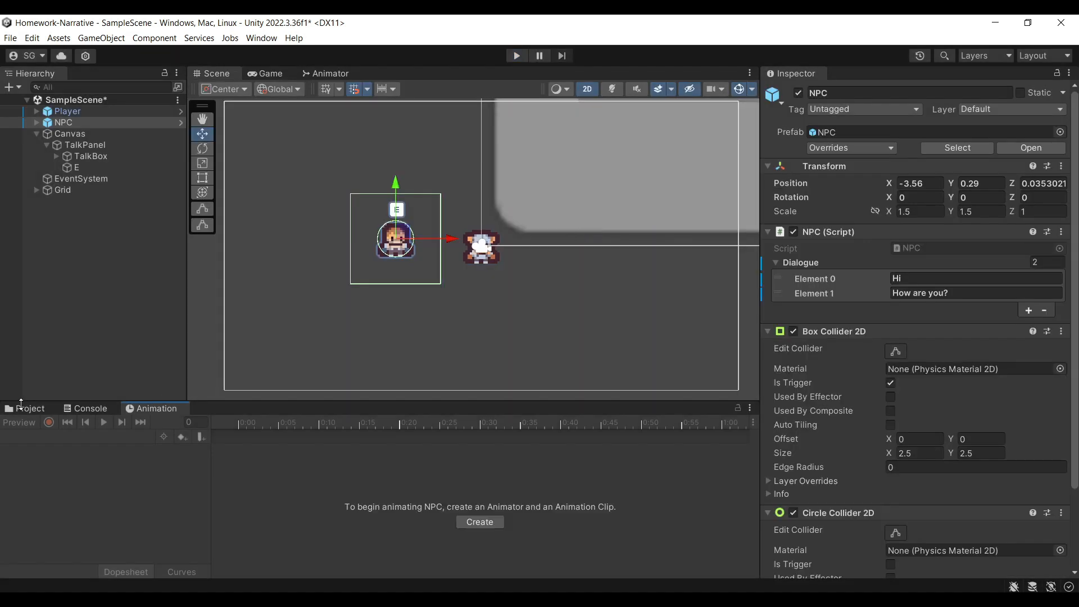
Open the Font folder in the project's assets
left_click(46, 410)
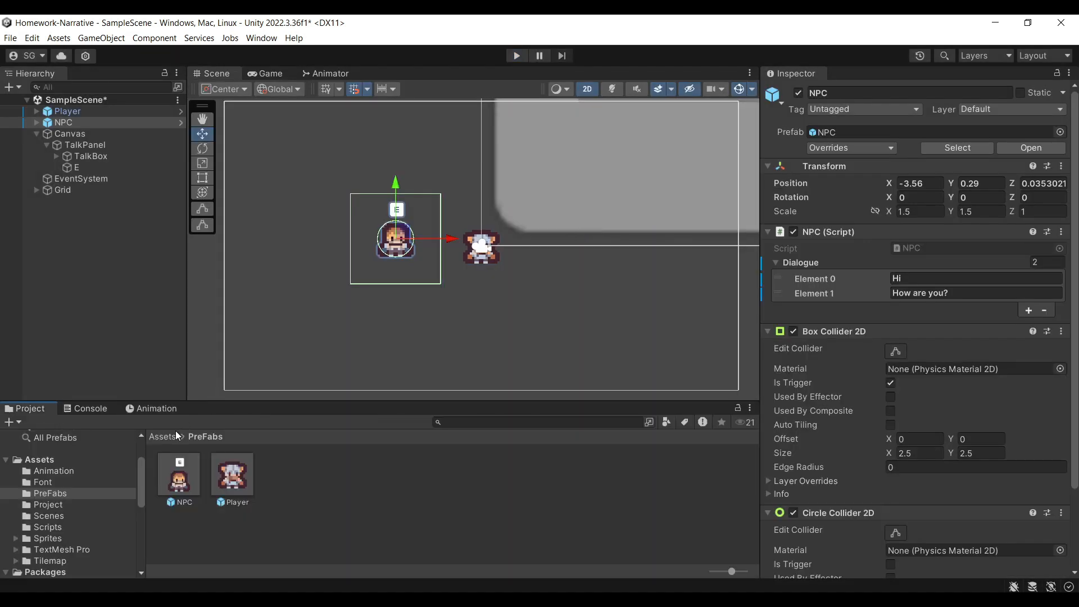
left_click(176, 432)
double_click(227, 475)
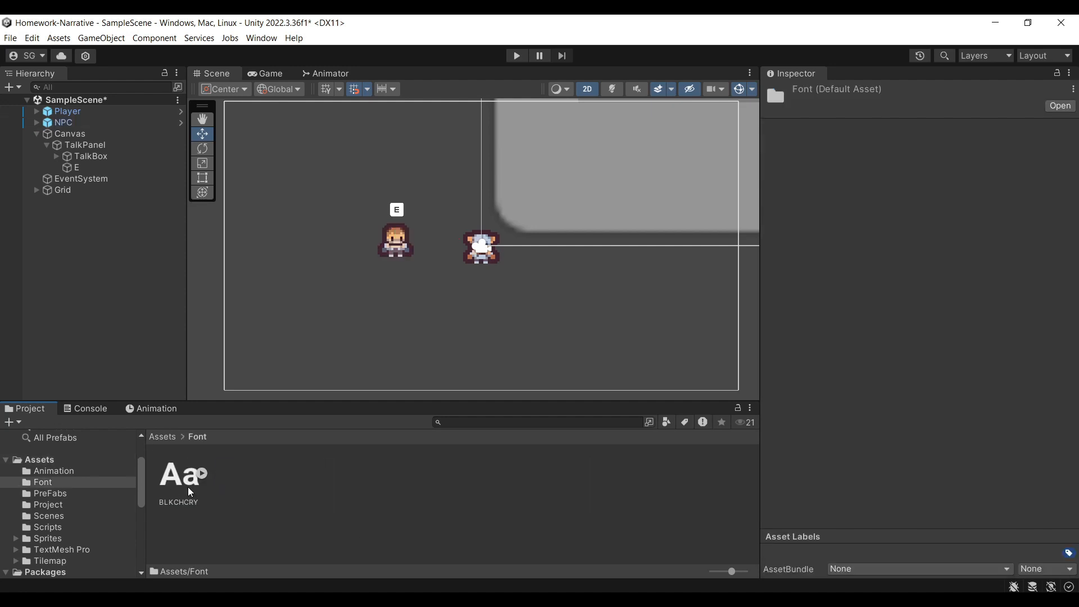
Frame the Canvas in the scene, select TalkText inside TalkBox and check its font settings
left_click(95, 136)
double_click(96, 135)
left_click(113, 167)
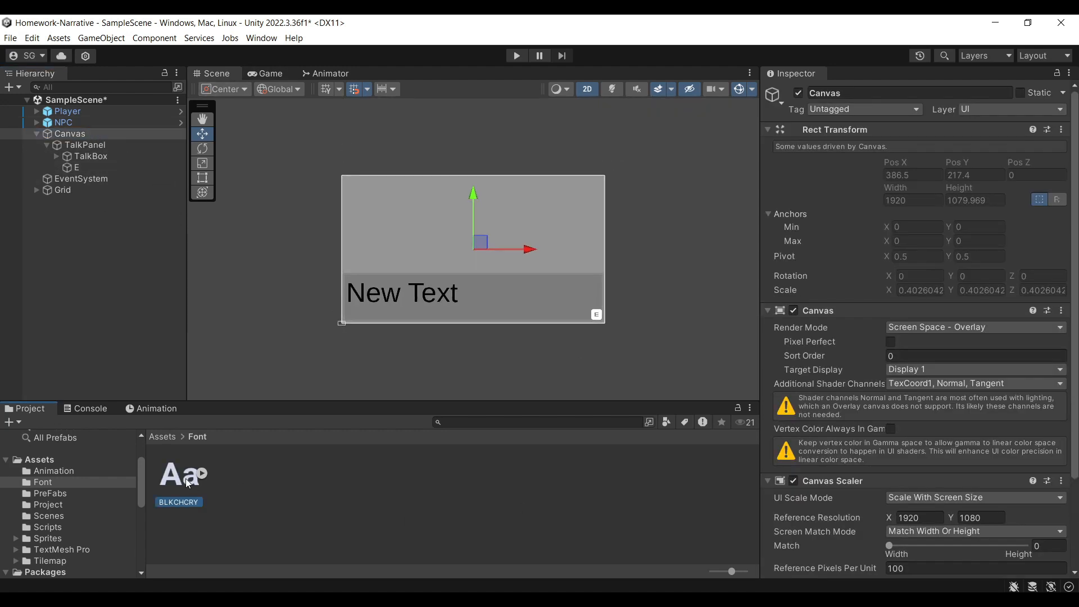
scroll(884, 291, "down", 3)
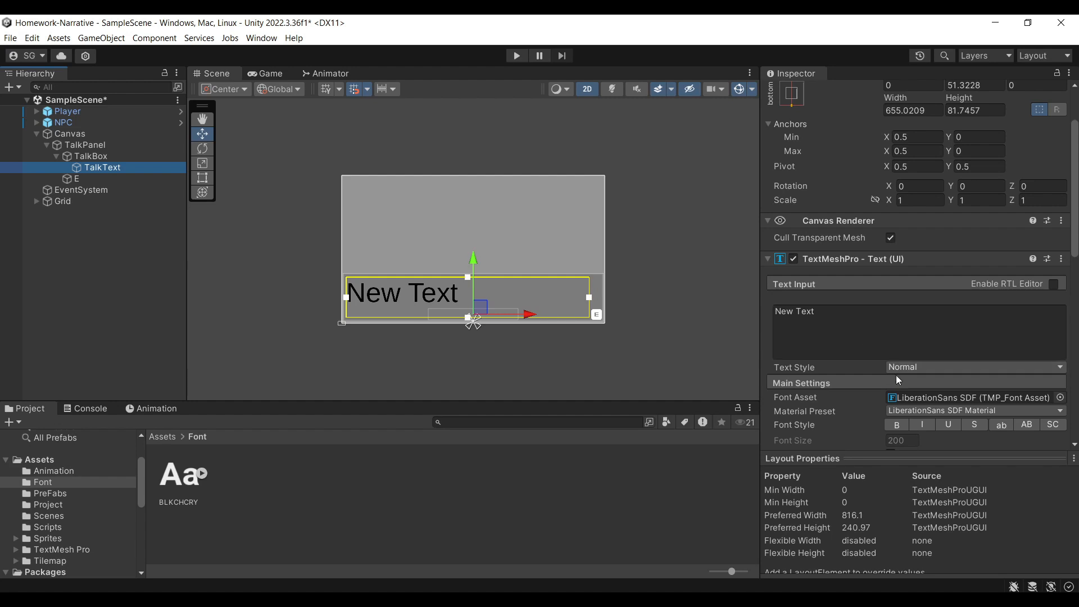
scroll(896, 375, "down", 6)
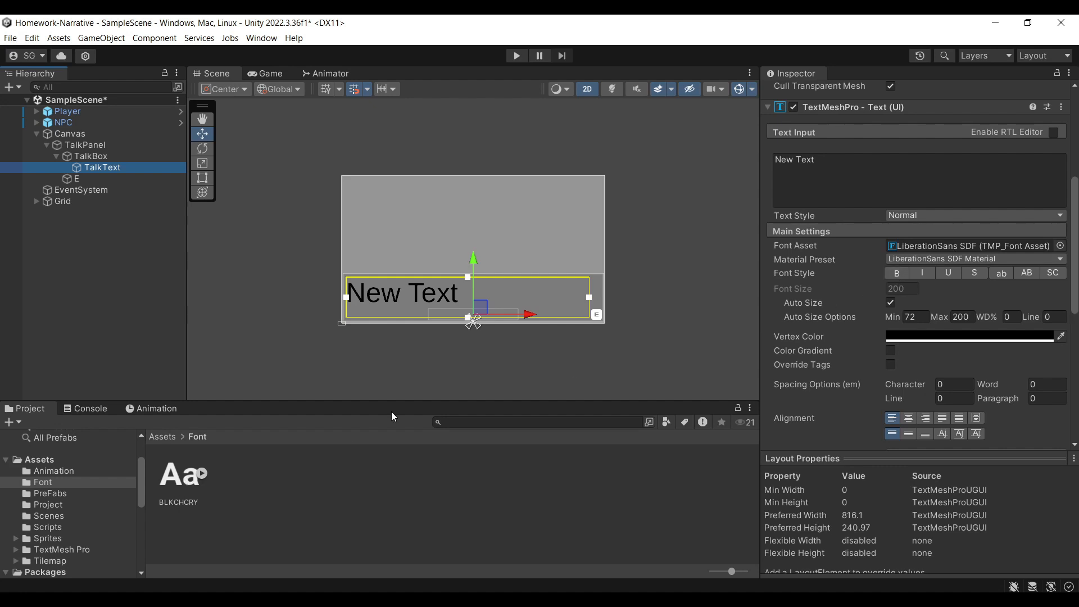
Create a TextMeshPro font asset from the BLKCHCRY font
right_click(180, 478)
mouse_move(349, 129)
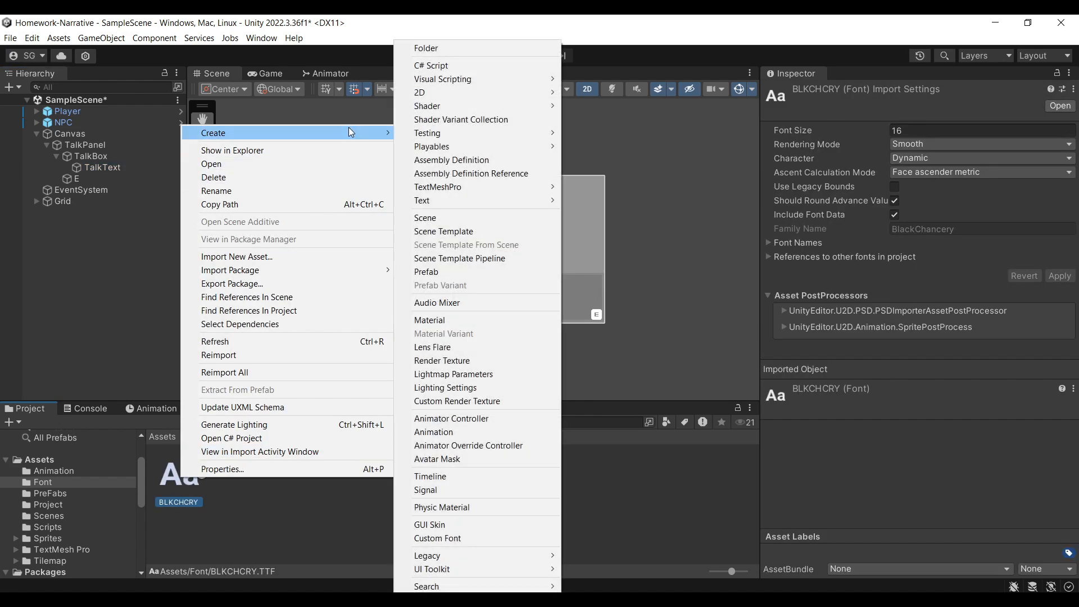
mouse_move(500, 190)
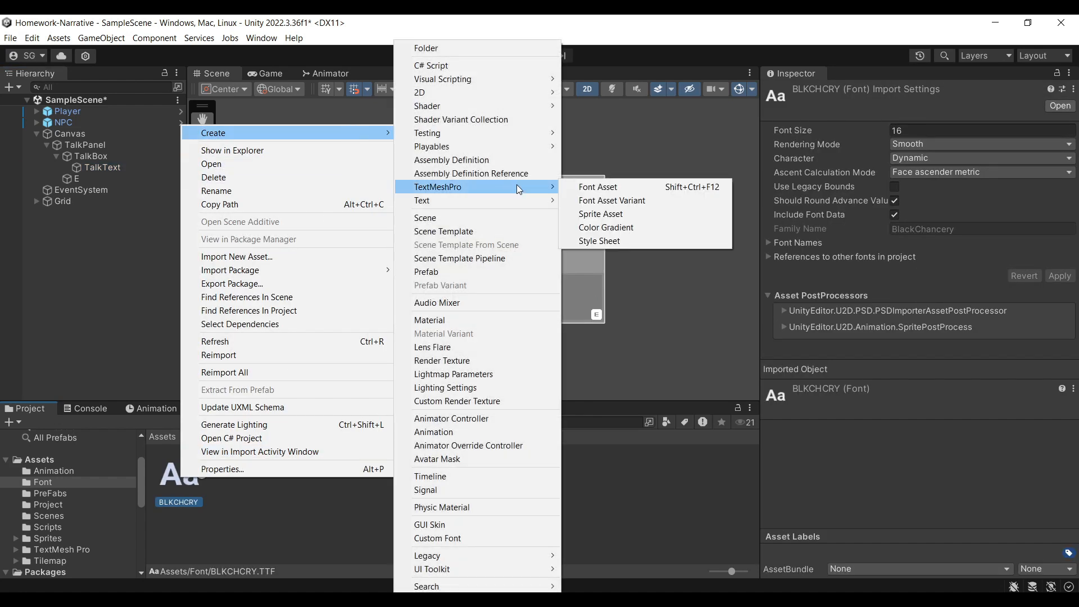
left_click(617, 187)
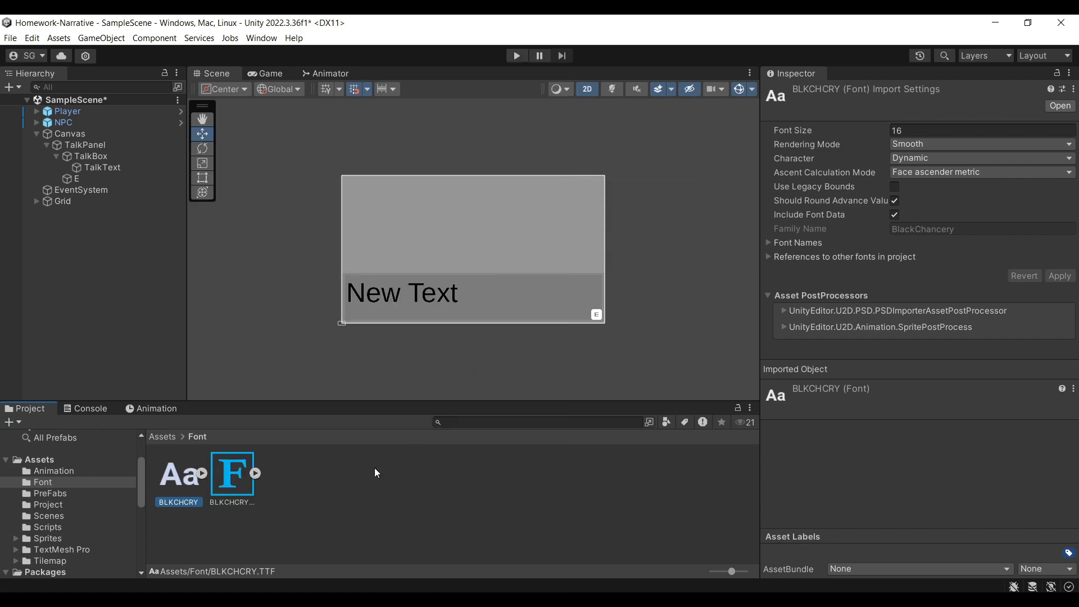
Inspect the new BLKCHCRY font asset and its atlas texture and material settings
left_click(238, 487)
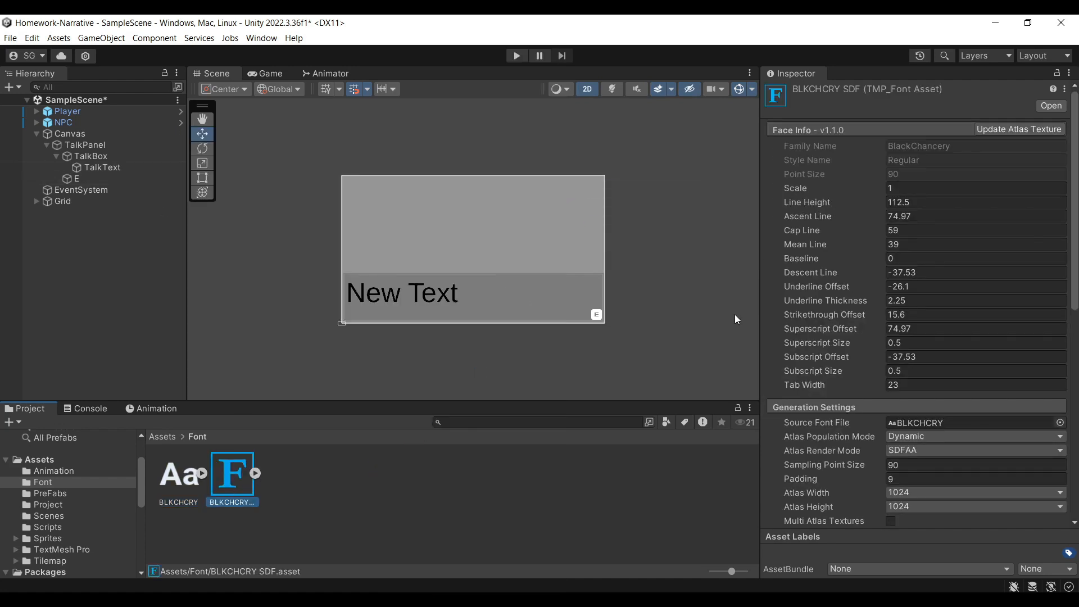
left_click(255, 473)
left_click(286, 475)
left_click(340, 475)
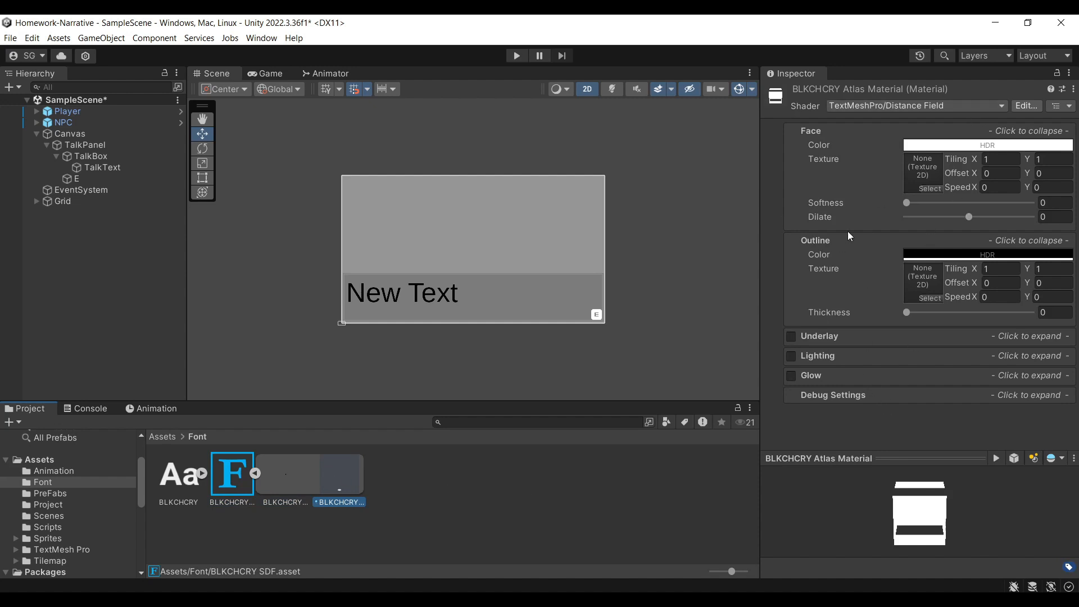
left_click(255, 473)
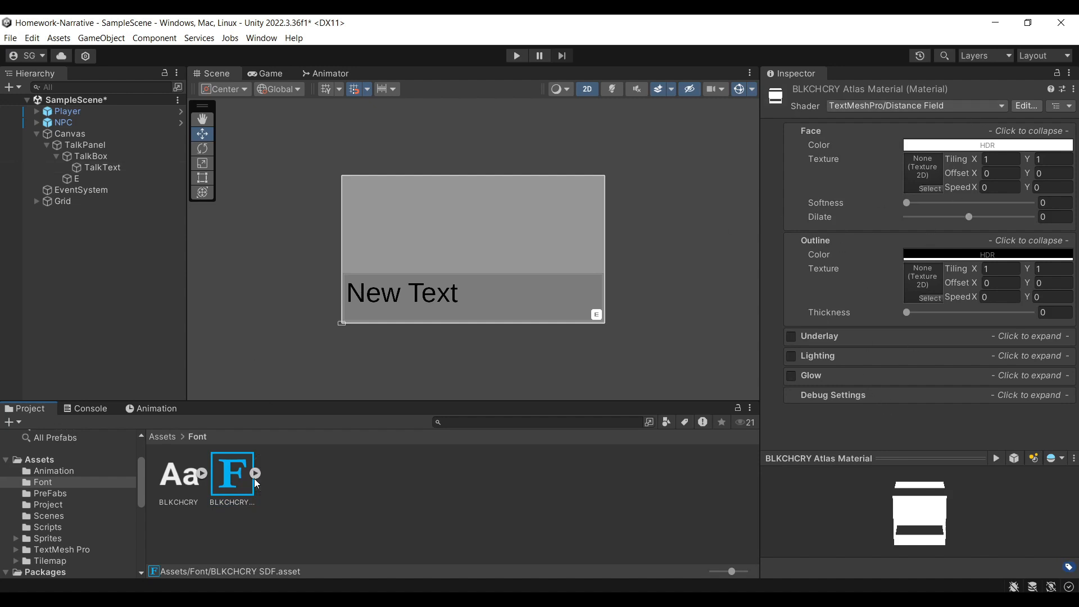
Assign the BLKCHCRY SDF font asset to the TalkText object
left_click(138, 167)
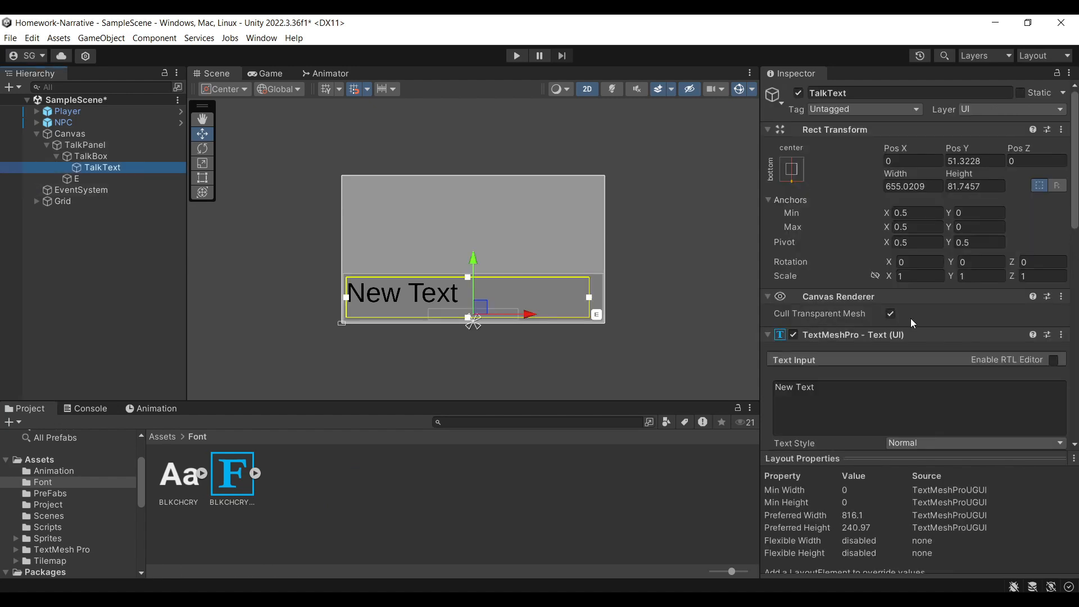
scroll(909, 329, "down", 3)
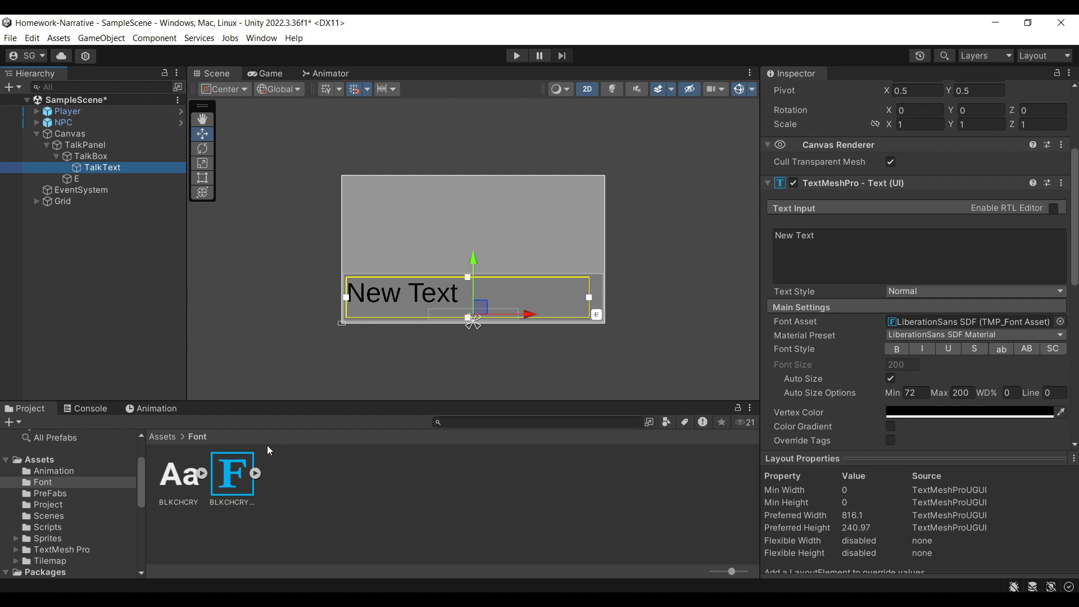
left_click_drag(238, 471, 976, 329)
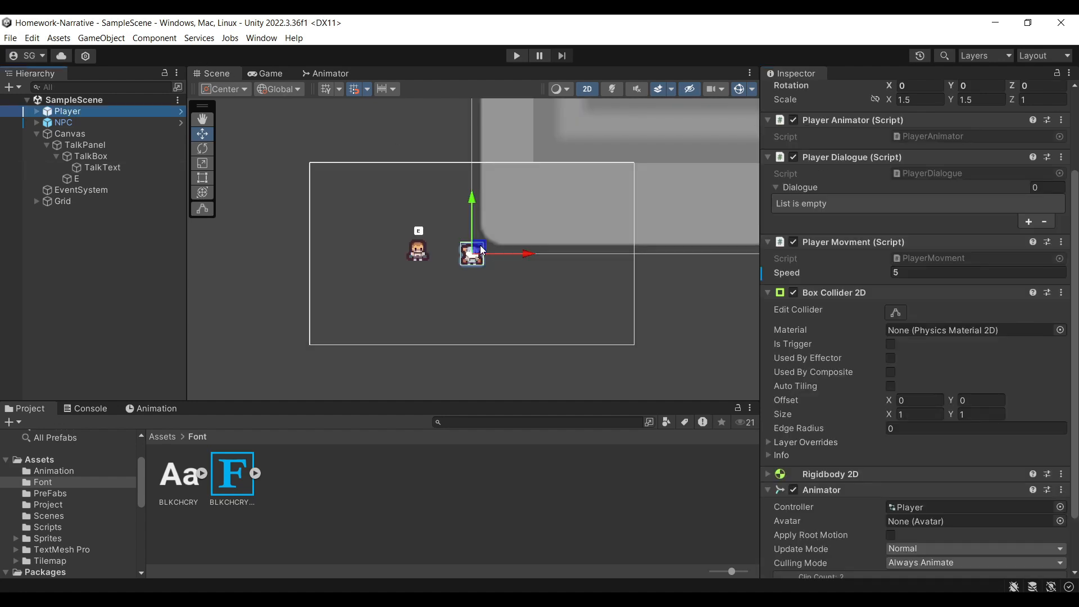
Select the Grid, open the Tile Palette and dock it beside the Scene view
scroll(579, 259, "down", 1)
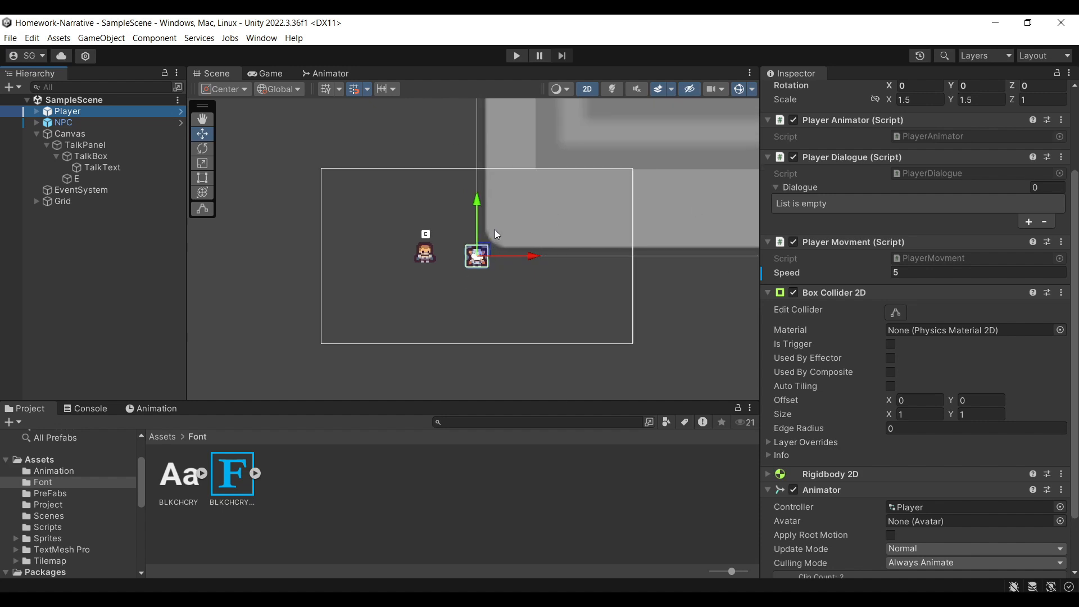
left_click(262, 39)
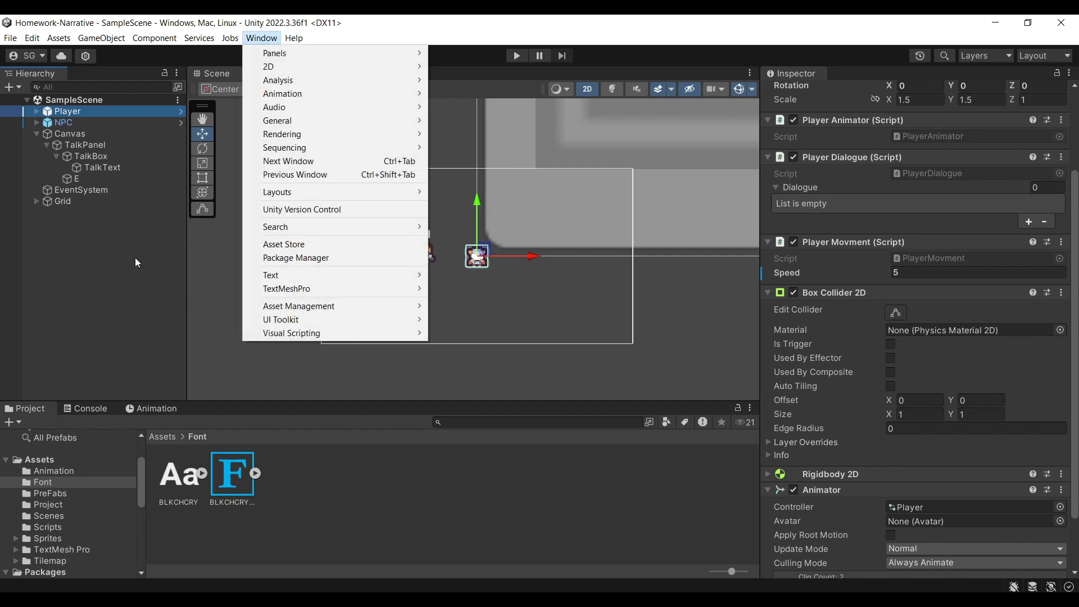
left_click(134, 263)
left_click(109, 200)
left_click(271, 39)
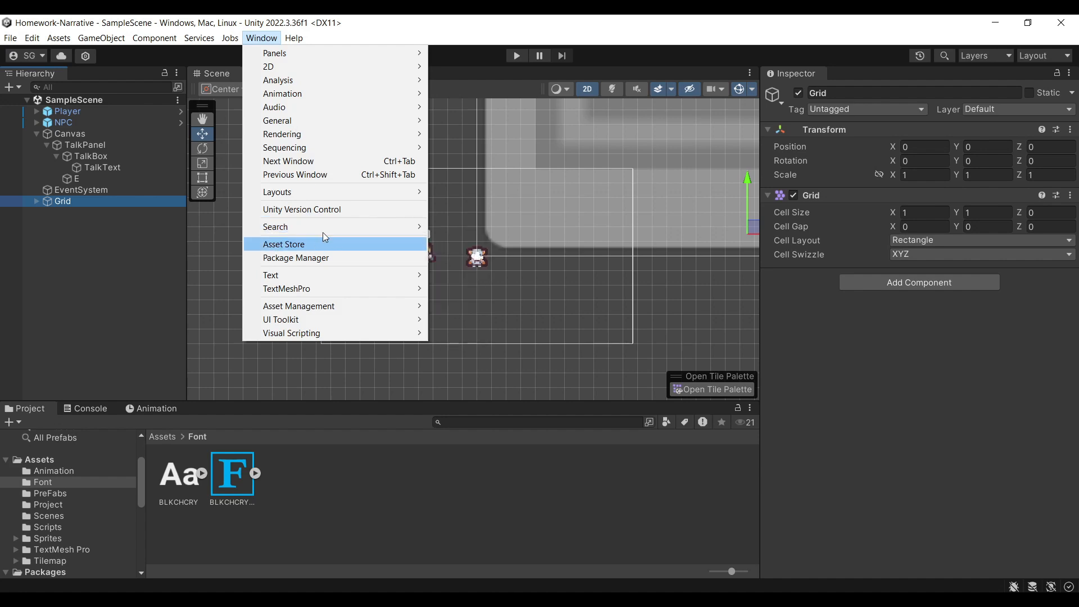
mouse_move(325, 67)
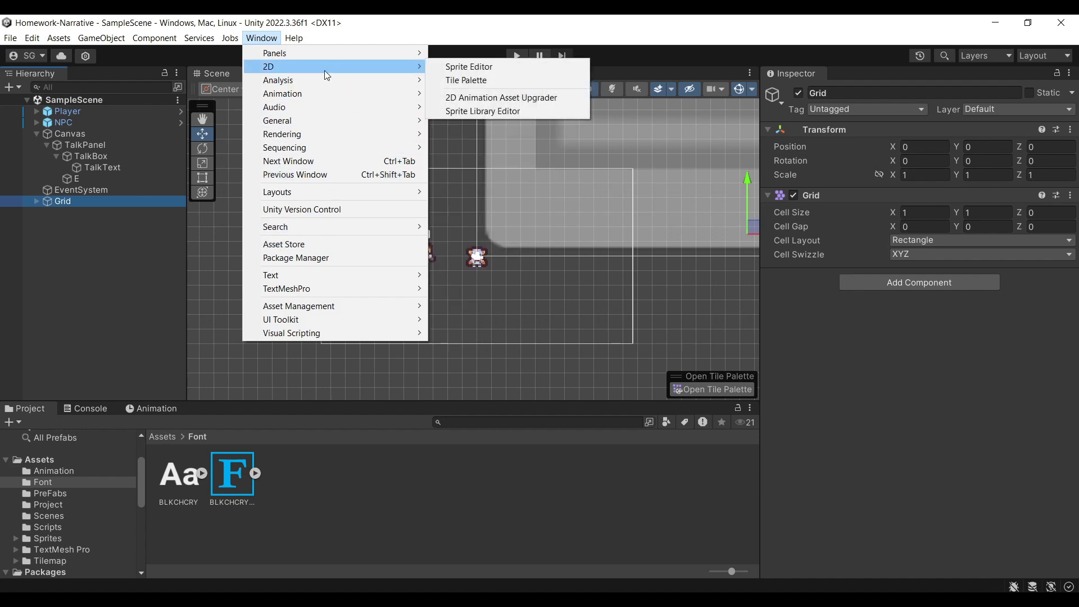
left_click(458, 82)
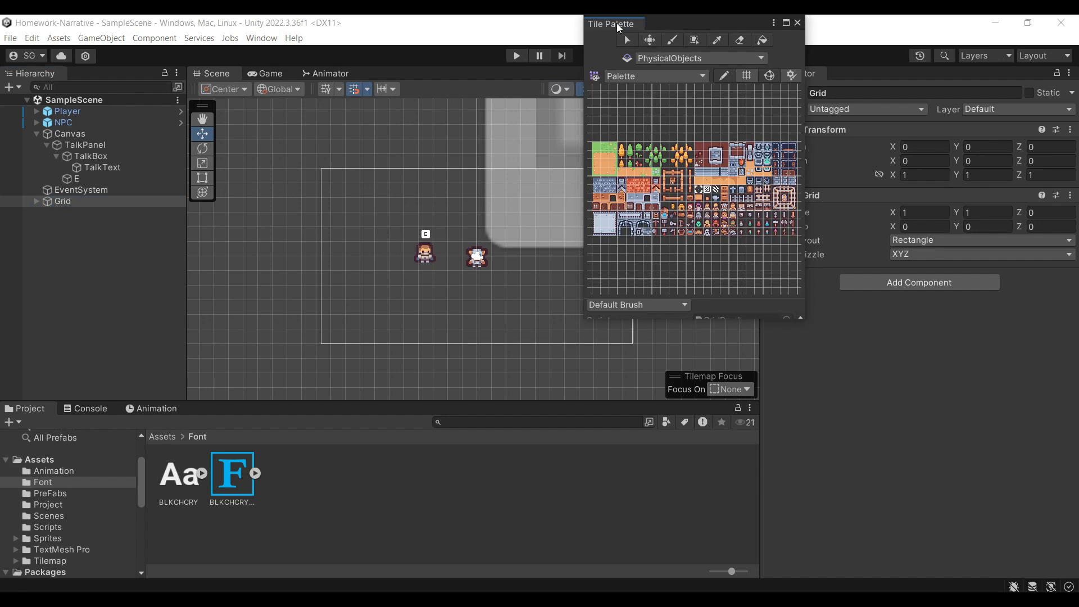
left_click_drag(617, 24, 748, 332)
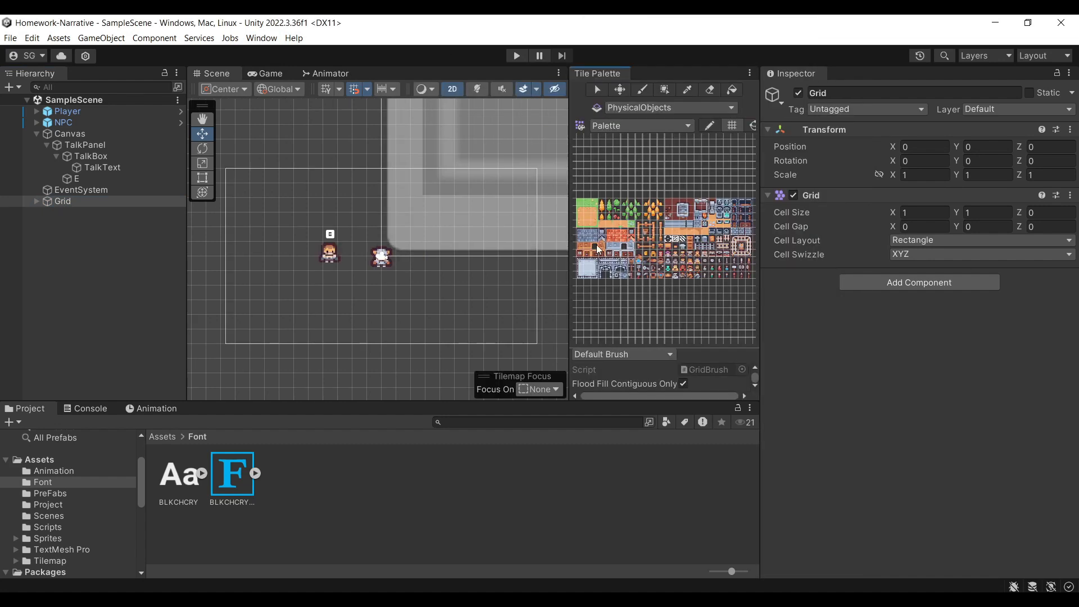
mouse_move(569, 237)
left_mouse_down()
mouse_move(547, 237)
mouse_move(565, 239)
left_mouse_up()
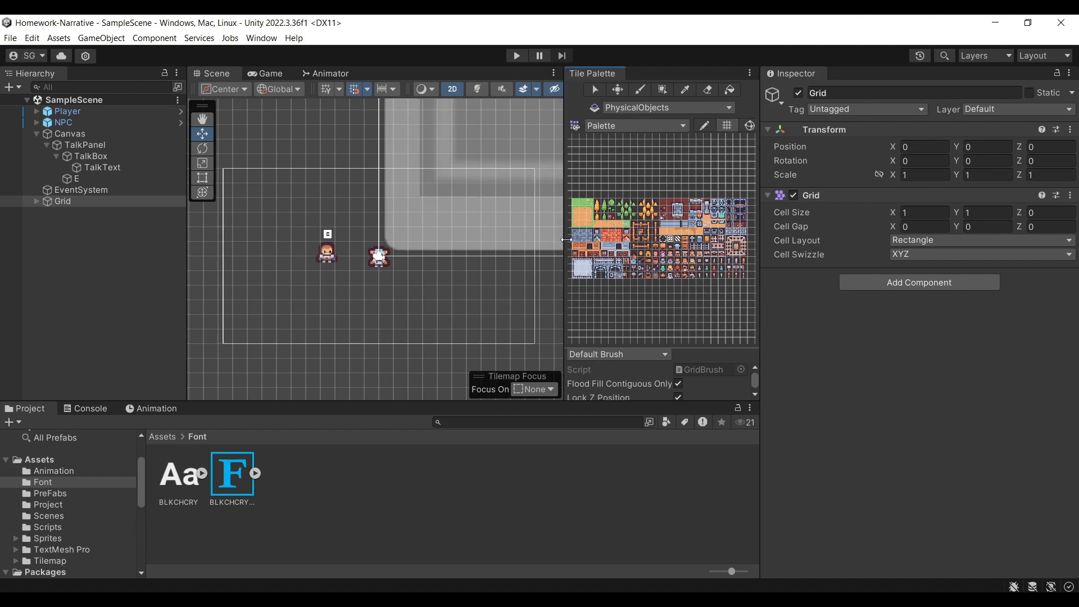
Review the Grid's Ground and PhysicalObjects tilemaps, and hide the Canvas in the Scene view
left_click(52, 203)
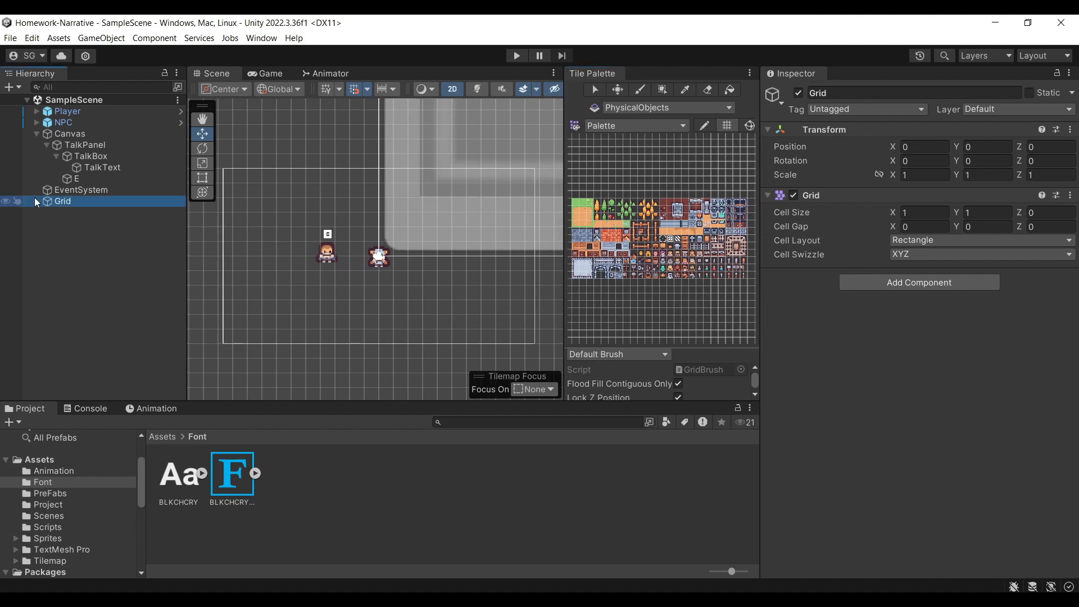
left_click(36, 201)
left_click(70, 225)
left_click(72, 213)
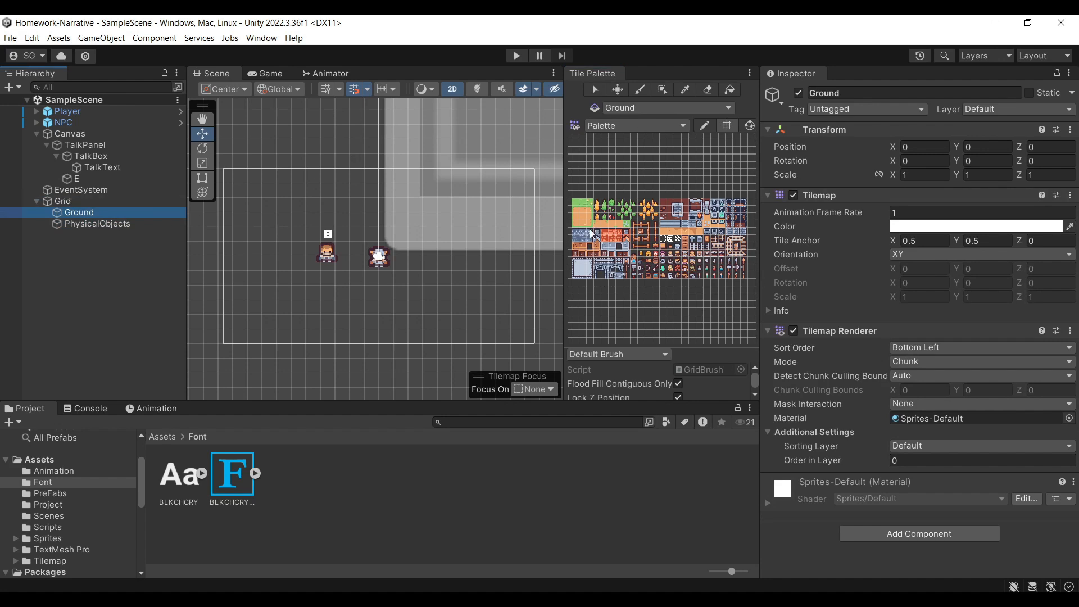
left_click(135, 224)
scroll(1013, 337, "down", 1)
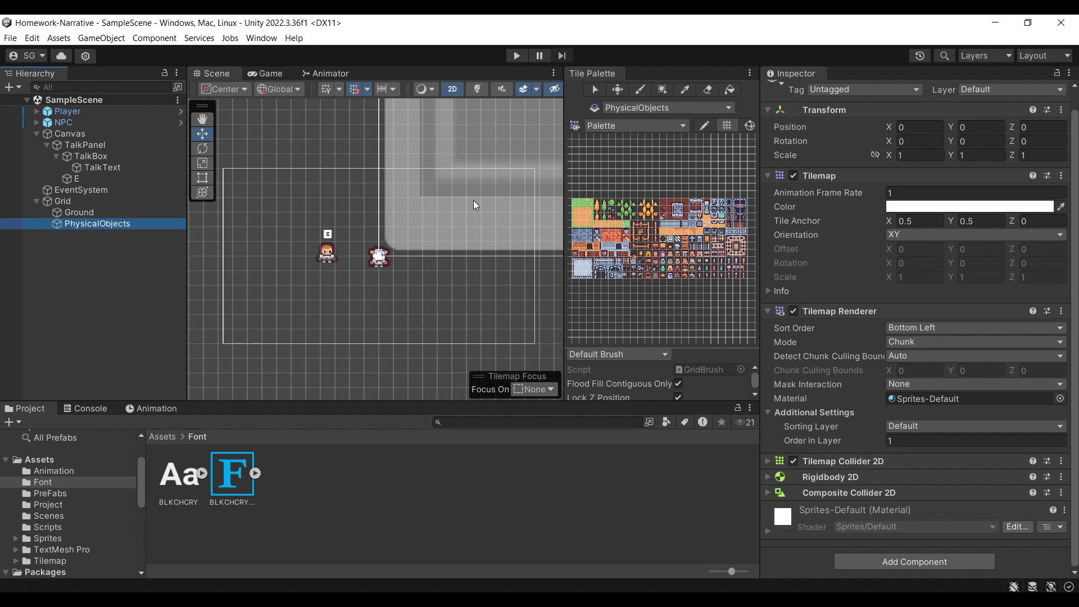
left_click(92, 133)
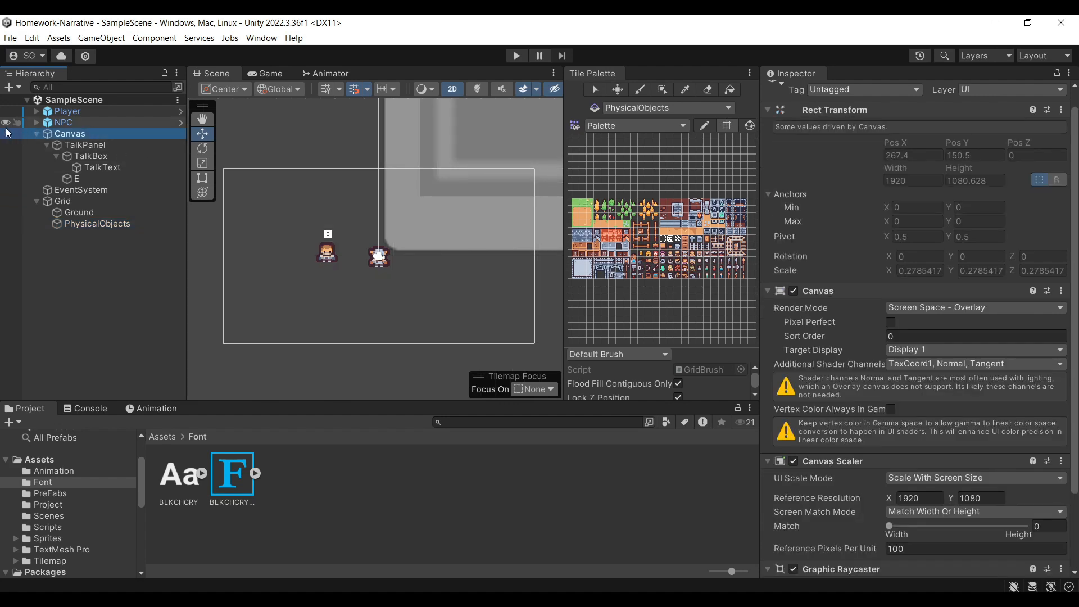
left_click(7, 134)
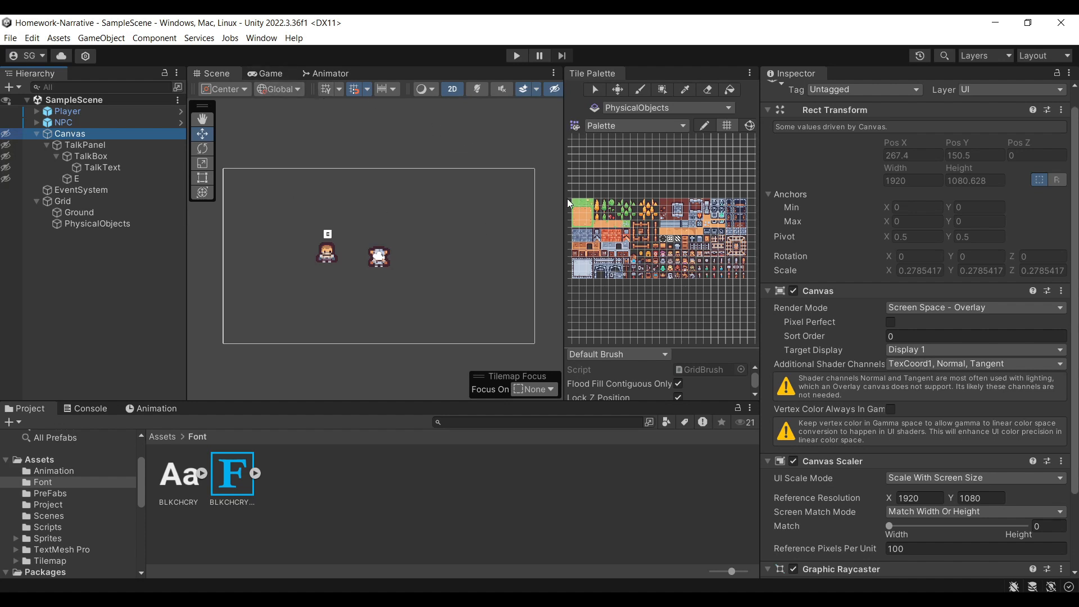
Paint a rectangular dirt square around the characters on the Ground tilemap and surround it with flowered grass
left_click(583, 203)
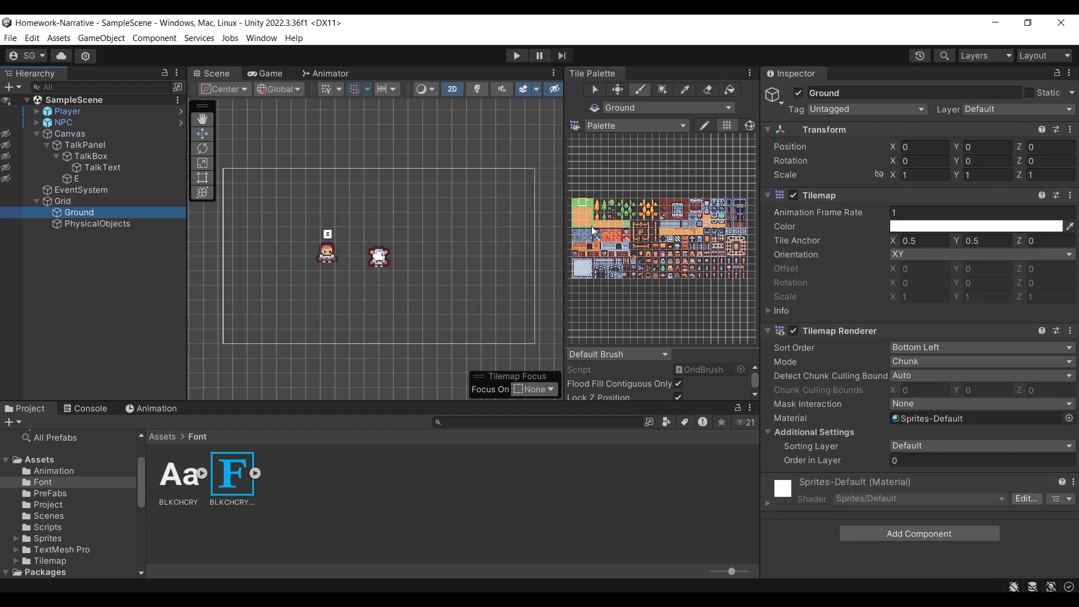
left_click(584, 217)
left_click(663, 90)
mouse_move(284, 204)
left_mouse_down()
mouse_move(412, 310)
mouse_move(404, 308)
left_mouse_up()
left_click(582, 209)
mouse_move(299, 204)
left_mouse_down()
mouse_move(388, 204)
mouse_move(290, 304)
left_mouse_up()
left_click(575, 217)
left_click_drag(304, 309, 367, 309)
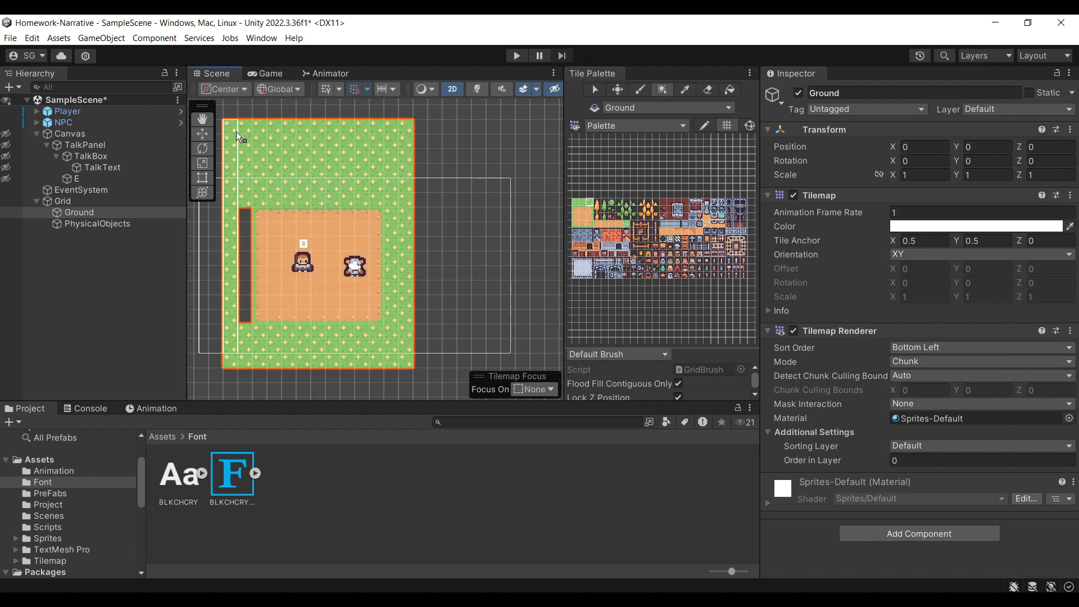
left_click_drag(239, 136, 239, 137)
Place a row of blue- and red-roofed houses on PhysicalObjects along the village's north edge, and extend a dirt path east on Ground
middle_click_drag(610, 255, 628, 255)
left_click_drag(590, 231, 644, 247)
left_click(374, 146)
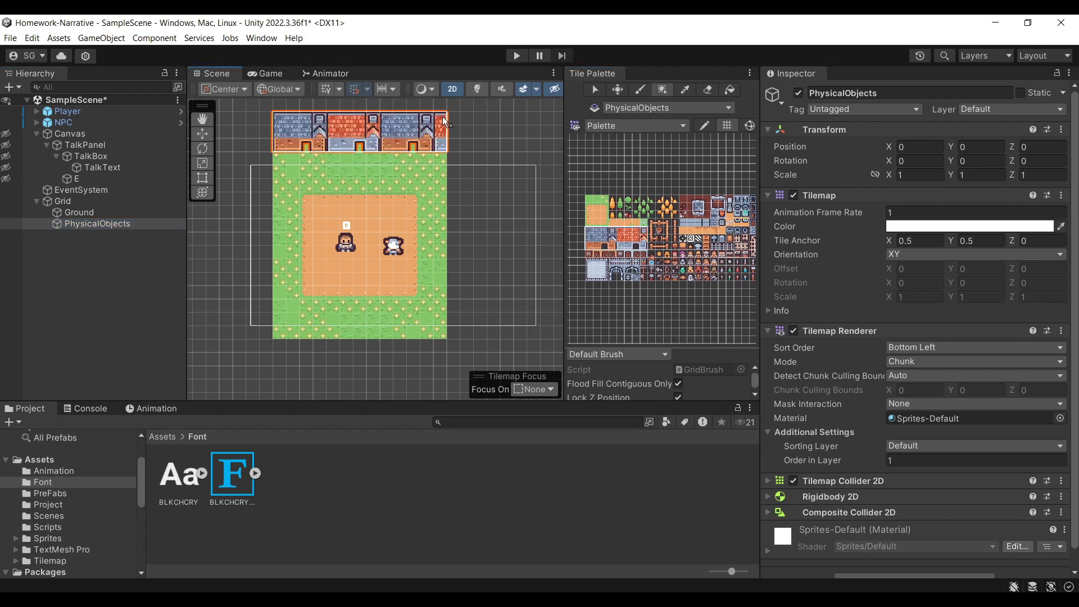
left_click(482, 146)
left_click(79, 212)
left_click_drag(403, 251, 557, 252)
Surround the village with rows of green trees on the PhysicalObjects tilemap, leaving the dirt path open
left_click(96, 224)
left_click_drag(620, 199, 620, 207)
middle_click_drag(285, 225, 307, 135)
left_click_drag(318, 113, 306, 258)
key("z")
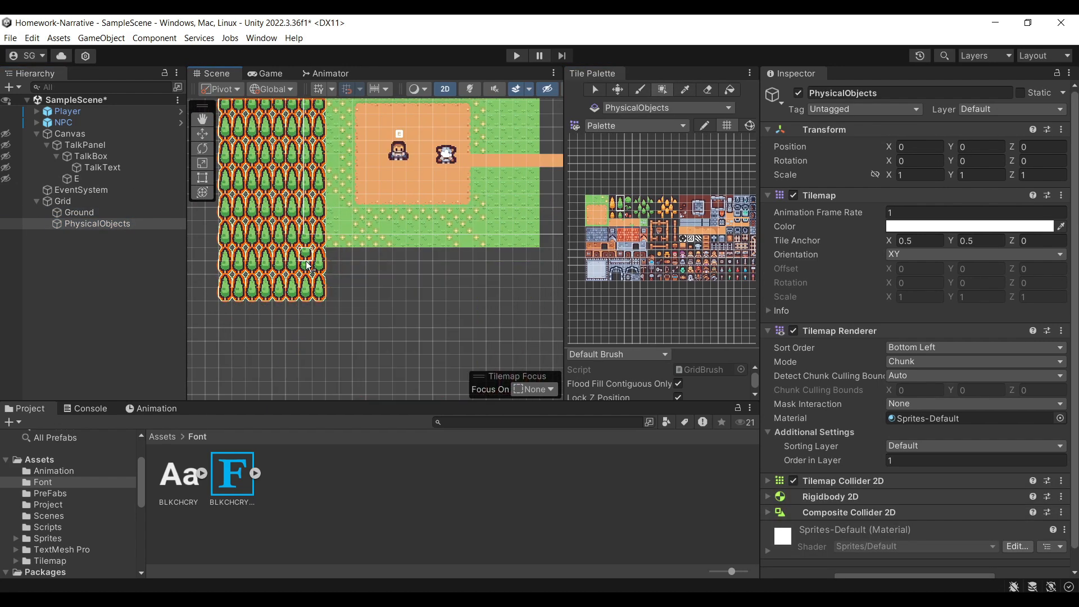
scroll(332, 267, "down", 2)
mouse_move(281, 304)
left_mouse_down()
mouse_move(450, 314)
mouse_move(499, 130)
mouse_move(253, 214)
left_mouse_up()
Fill the area beneath the surrounding trees with plain grass on the Ground tilemap
left_click(596, 199)
middle_click_drag(452, 180, 352, 203)
left_click(78, 212)
left_click_drag(541, 104, 278, 175)
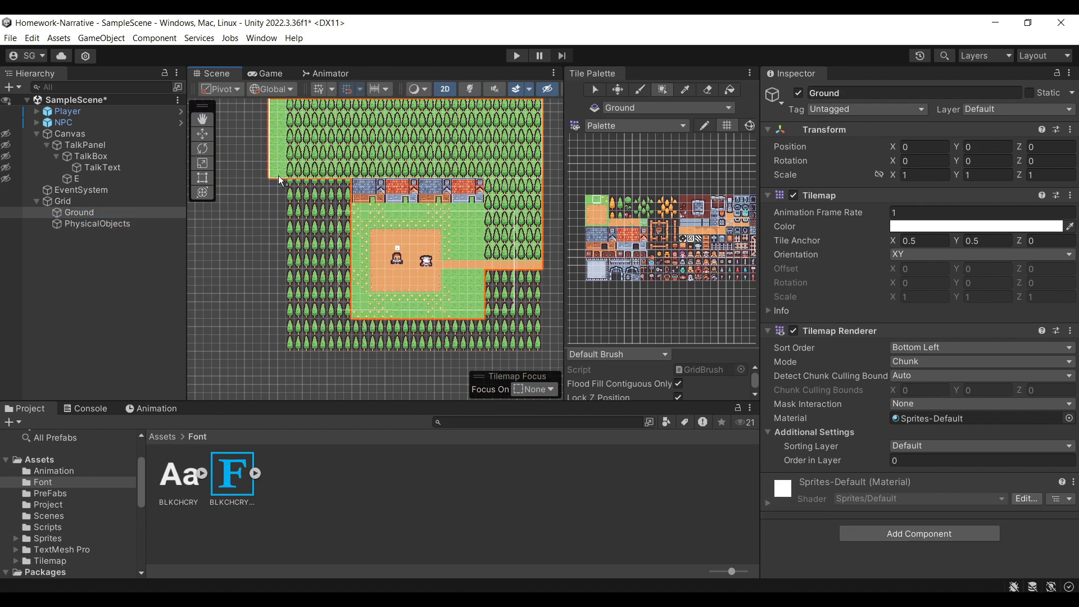
left_click_drag(540, 321, 349, 352)
Paint groups of orange trees among the green forest on the PhysicalObjects tilemap
scroll(505, 327, "up", 1)
left_click(96, 224)
left_click_drag(613, 199, 613, 207)
left_click_drag(532, 298, 542, 272)
middle_click_drag(441, 234, 393, 299)
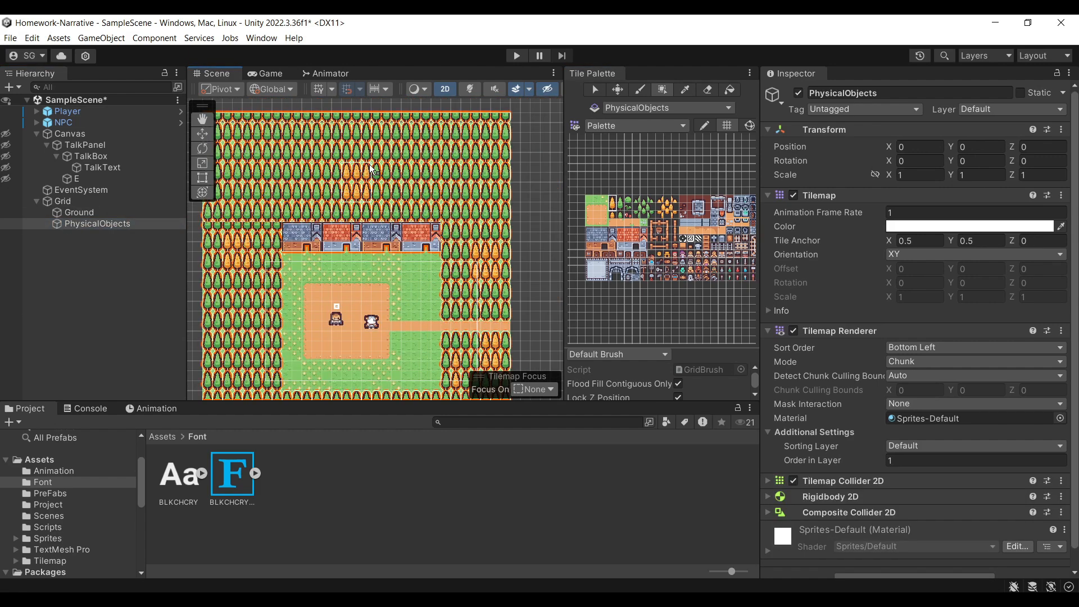
Examine the painted village map, including its houses, dirt square, eastern path and surrounding forest
left_click(360, 170)
middle_click_drag(356, 366, 394, 299)
scroll(394, 253, "up", 6)
left_click(636, 247)
scroll(394, 253, "up", 2)
left_click(102, 167)
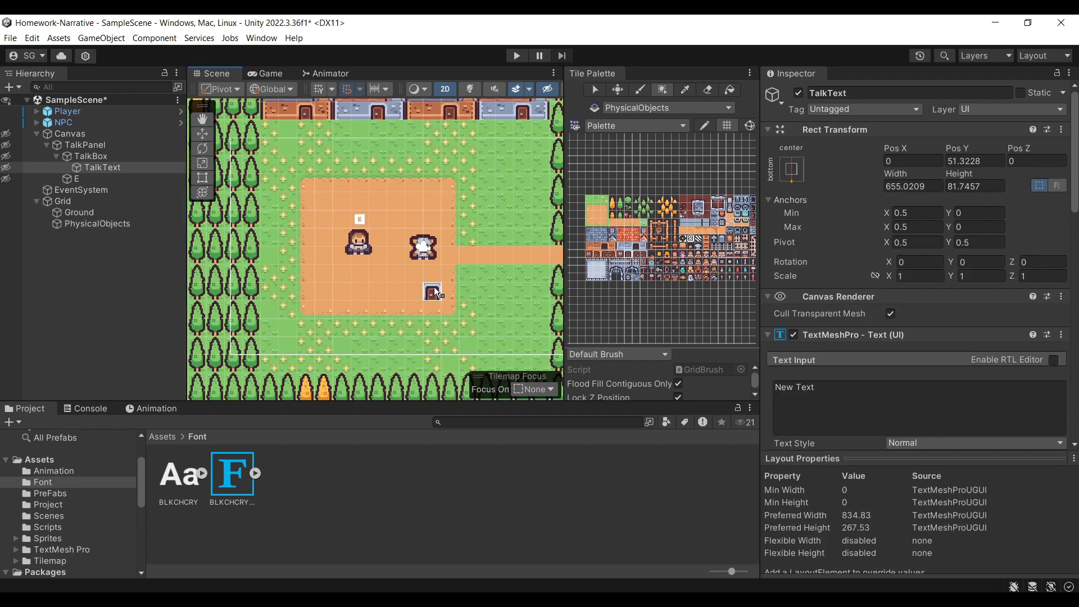
scroll(483, 259, "down", 3)
mouse_move(458, 245)
middle_mouse_down()
mouse_move(430, 232)
mouse_move(442, 258)
middle_mouse_up()
scroll(436, 235, "down", 3)
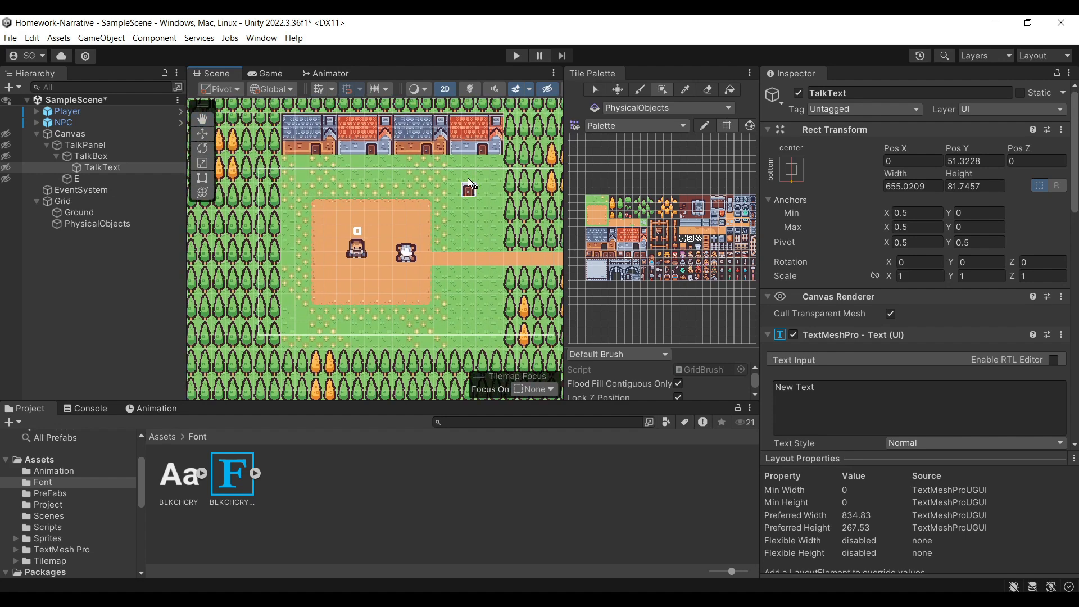
scroll(406, 231, "up", 1)
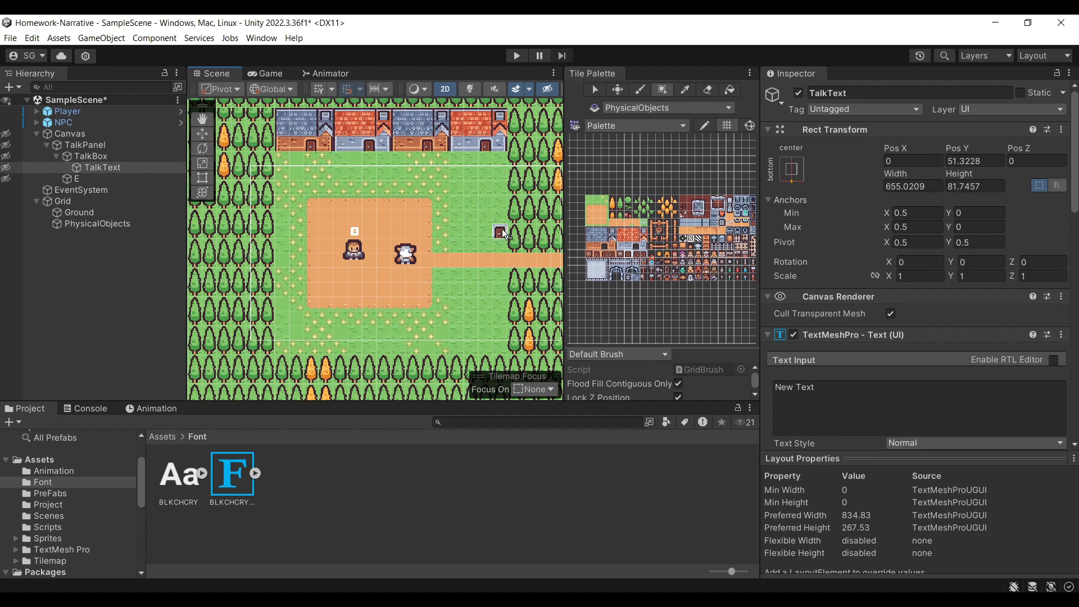
middle_click_drag(503, 234, 395, 203)
middle_click_drag(360, 323, 408, 327)
middle_click_drag(297, 352, 351, 350)
middle_click_drag(492, 276, 452, 301)
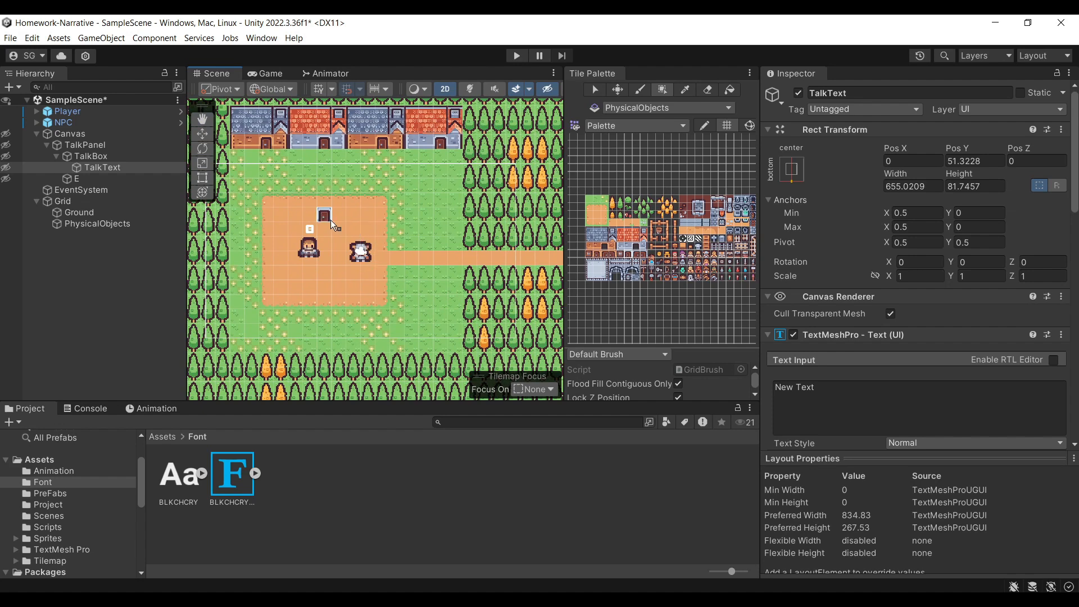
mouse_move(336, 223)
middle_mouse_down()
mouse_move(380, 218)
mouse_move(361, 281)
middle_mouse_up()
middle_click_drag(379, 232, 436, 200)
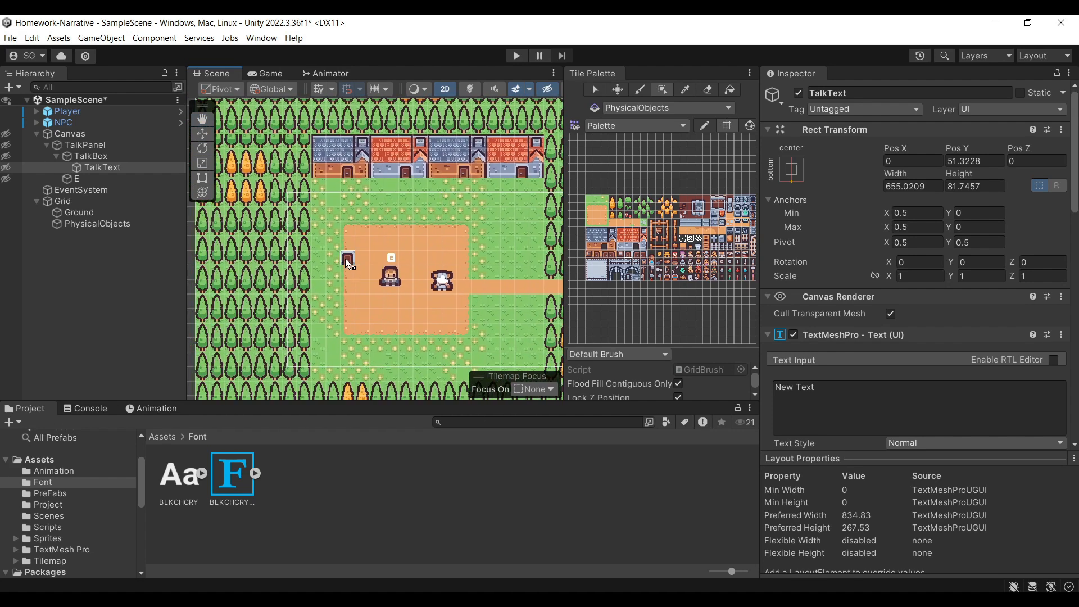
middle_click_drag(436, 258, 412, 238)
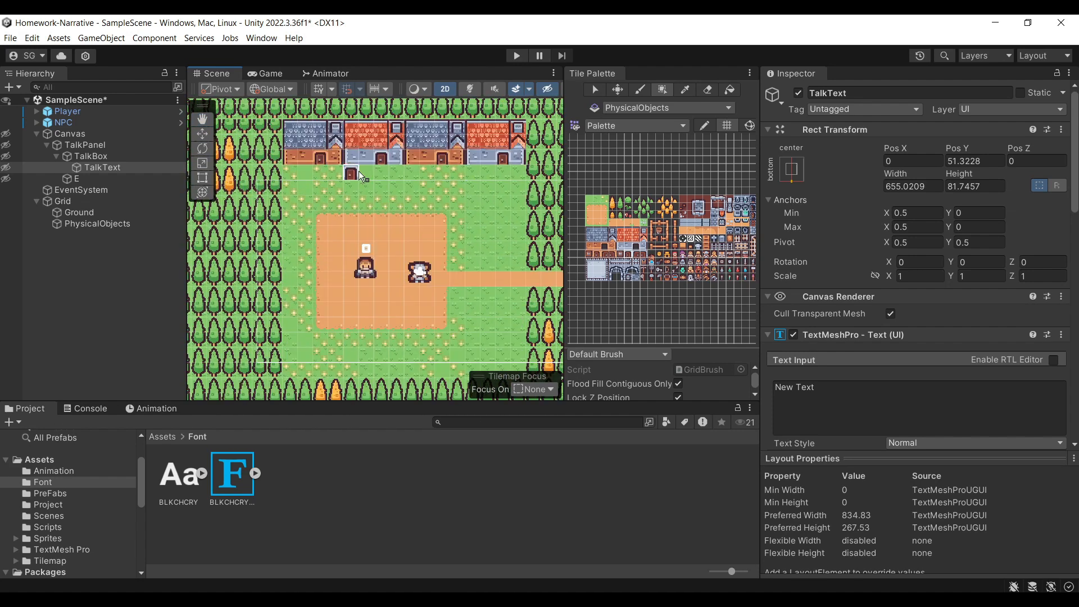
scroll(457, 209, "up", 2)
middle_click_drag(458, 210, 438, 221)
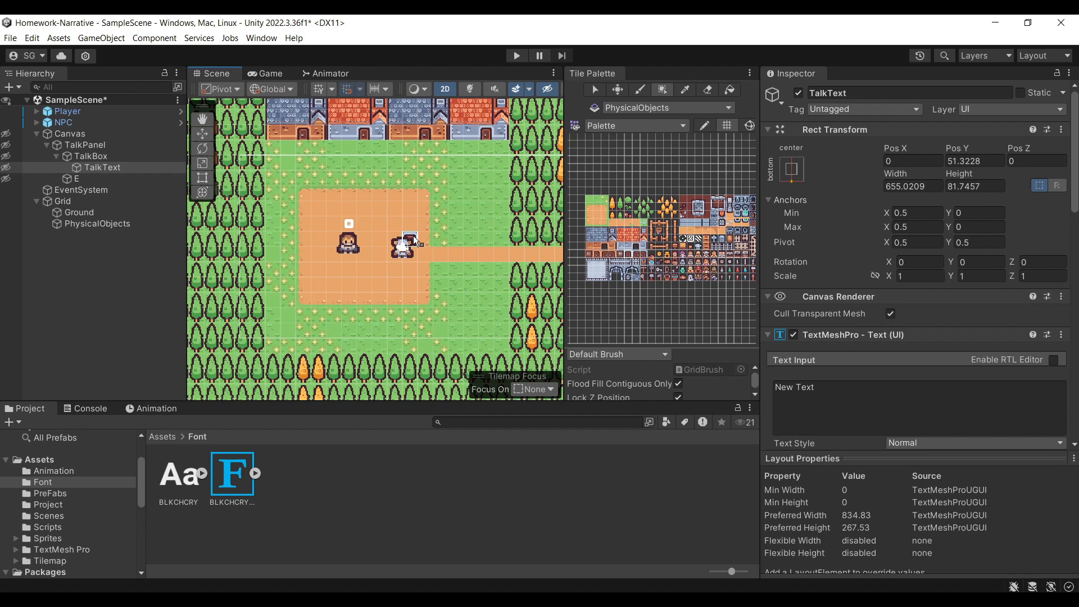
scroll(427, 192, "down", 3)
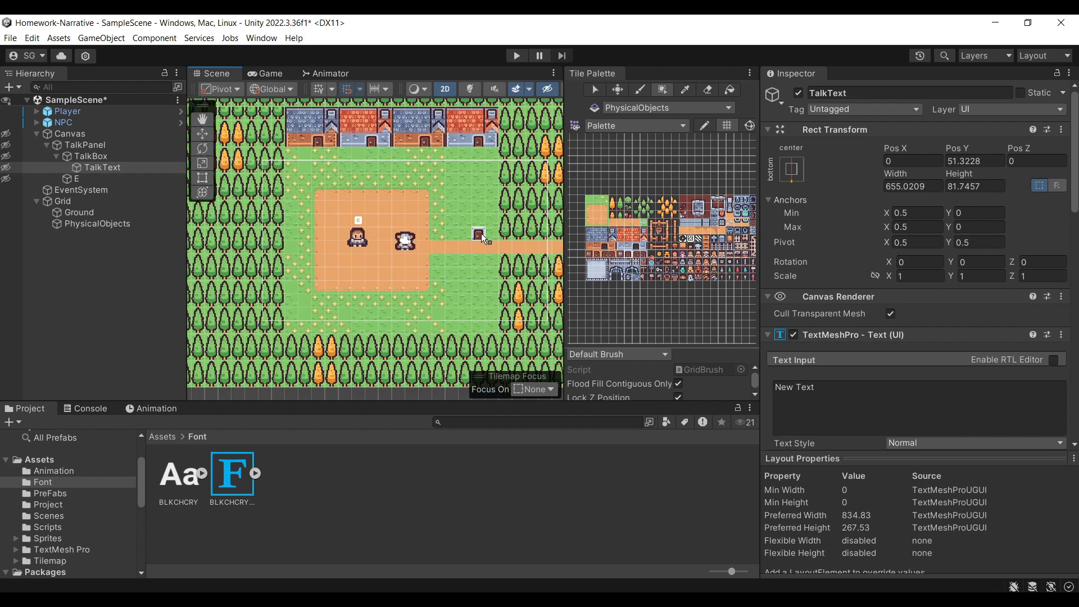
mouse_move(481, 235)
middle_mouse_down()
mouse_move(456, 249)
mouse_move(330, 180)
mouse_move(401, 248)
middle_mouse_up()
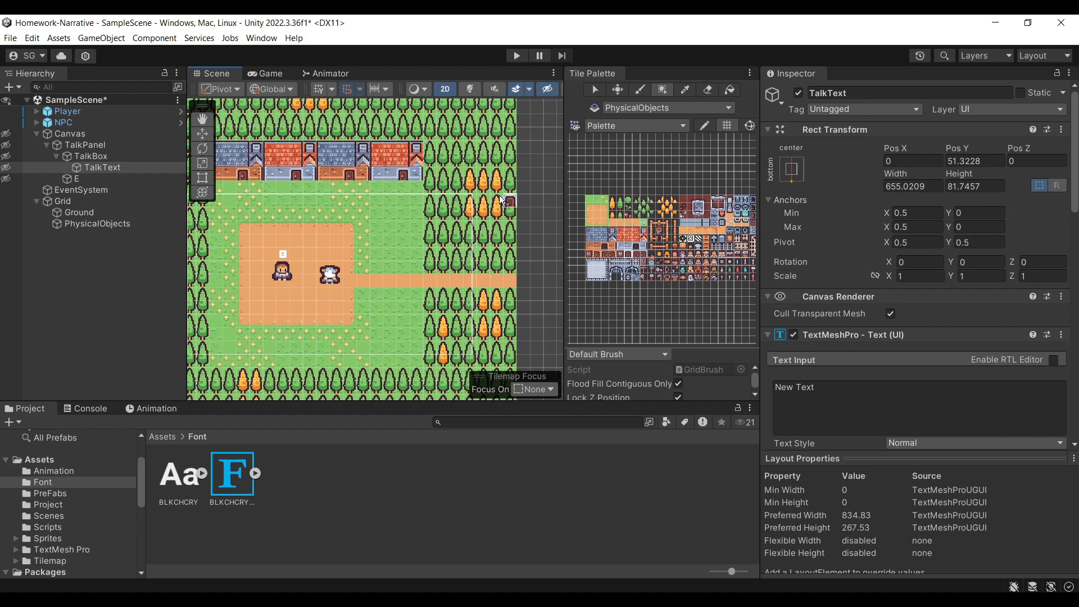
middle_click_drag(530, 248, 540, 233)
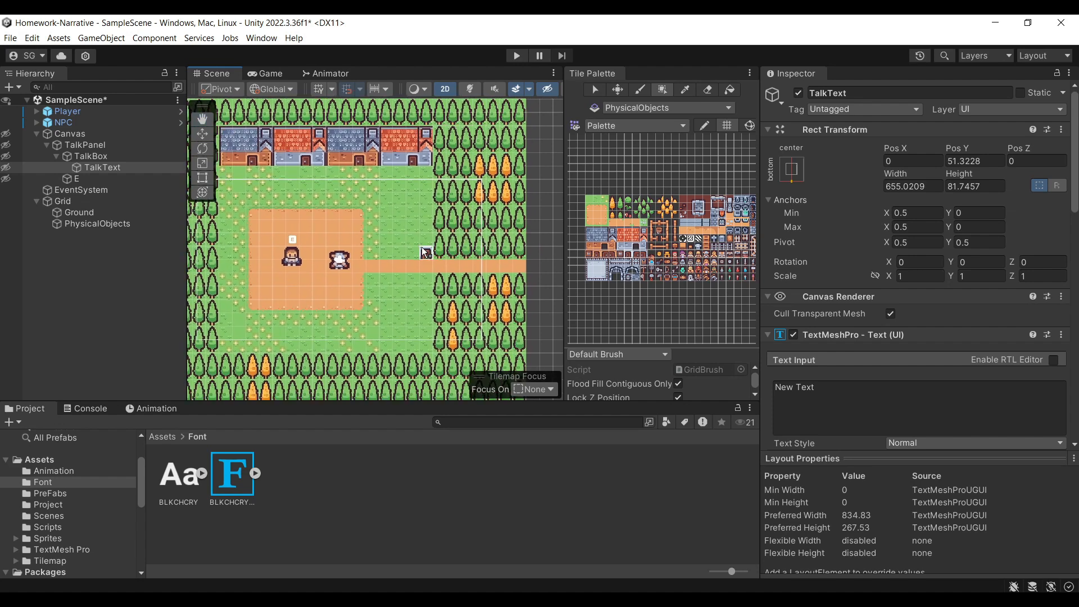
mouse_move(434, 268)
middle_mouse_down()
mouse_move(443, 250)
mouse_move(527, 281)
mouse_move(521, 296)
mouse_move(477, 282)
middle_mouse_up()
scroll(454, 242, "down", 1)
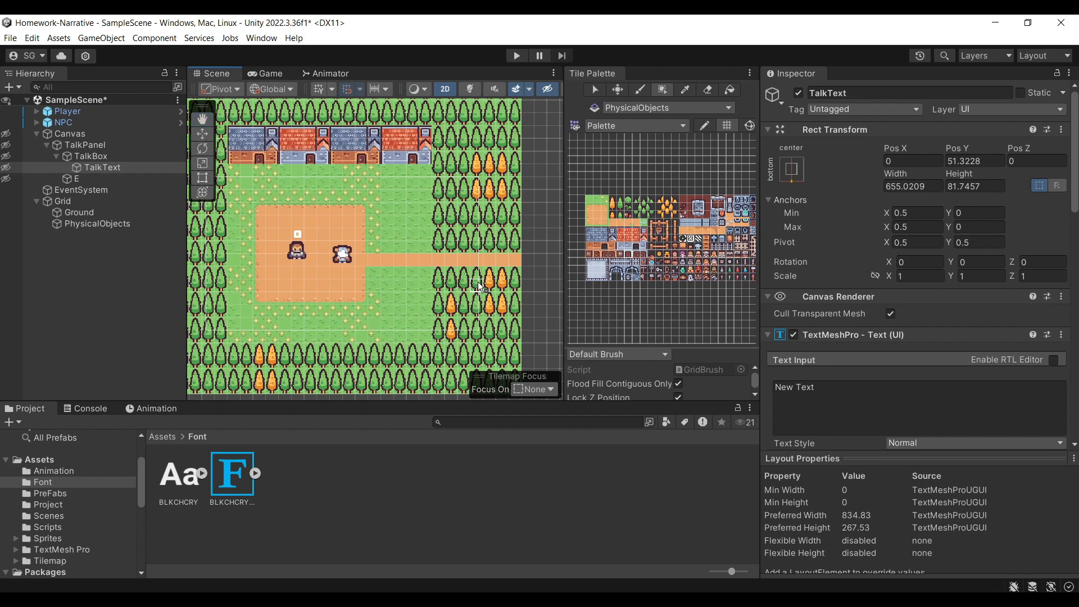
Extend the dirt path east beyond the forest and fill the area on both sides with grass on the Ground tilemap
left_click(462, 278)
middle_click_drag(476, 254, 376, 218)
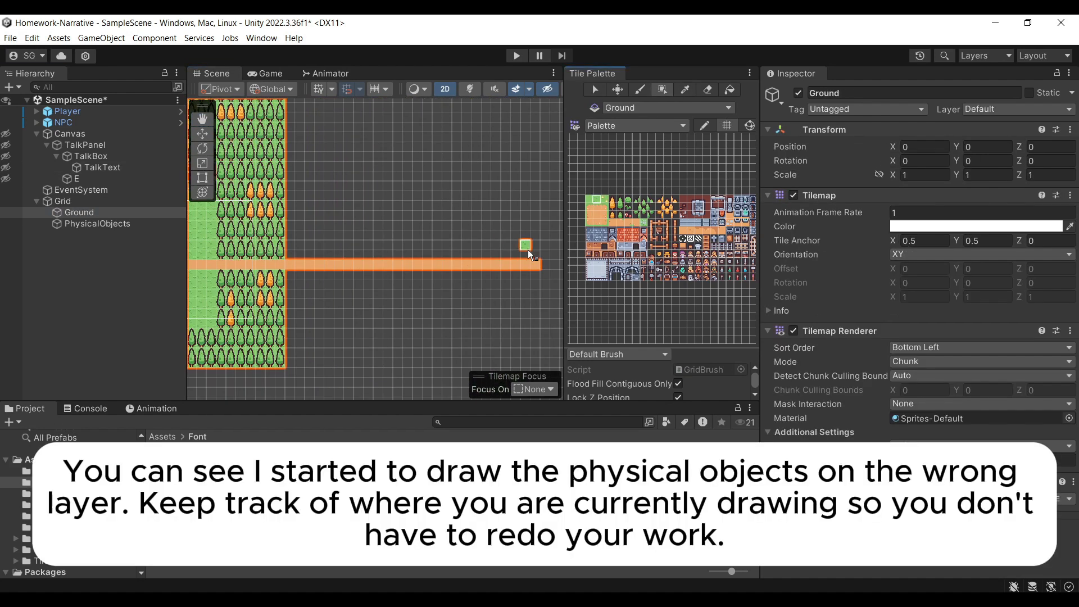
left_click_drag(535, 254, 290, 106)
left_click_drag(291, 274, 536, 363)
Try to paint green trees and castle pieces along the extended eastern path on the Ground tilemap
left_click_drag(621, 199, 621, 207)
left_click_drag(291, 363, 536, 294)
left_click(628, 199)
mouse_move(291, 234)
left_mouse_down()
mouse_move(536, 167)
mouse_move(320, 254)
left_mouse_up()
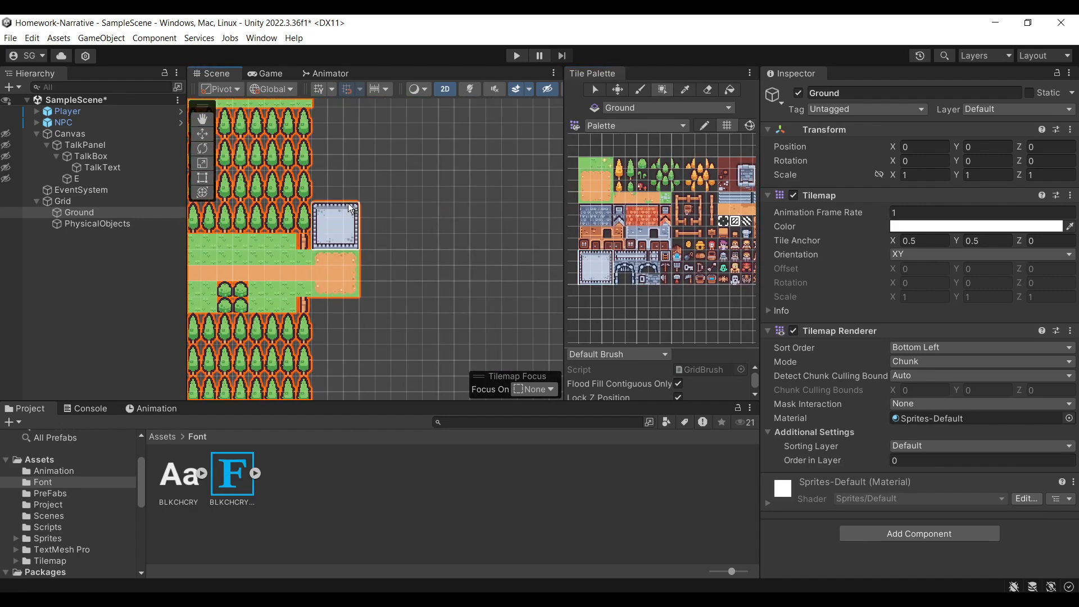
Paint green trees along the extended path and a stone-walled castle outline at its east end on the PhysicalObjects tilemap
left_click(140, 225)
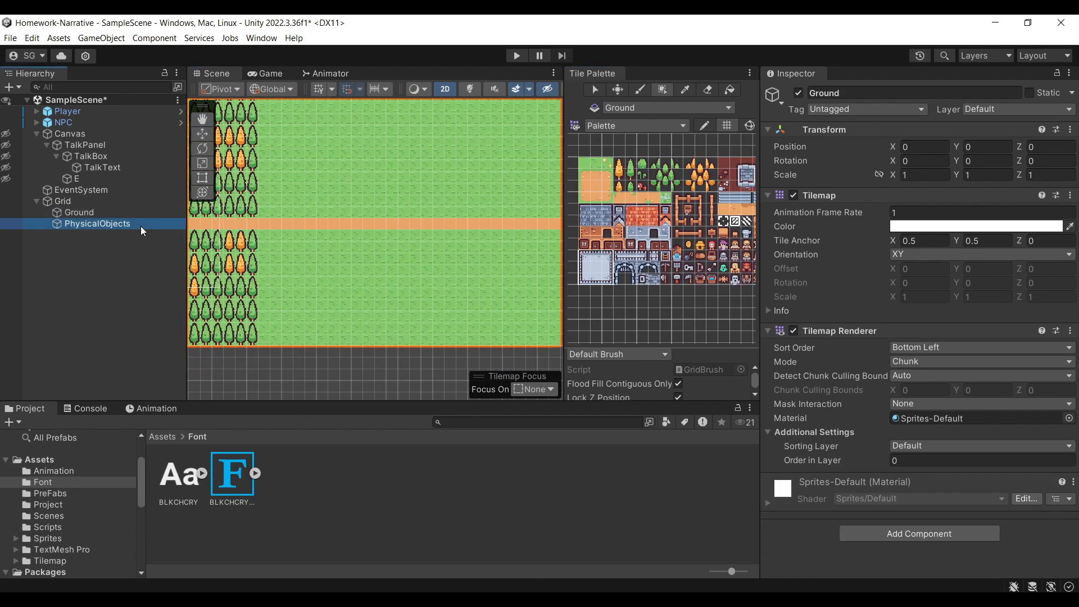
left_click(315, 239)
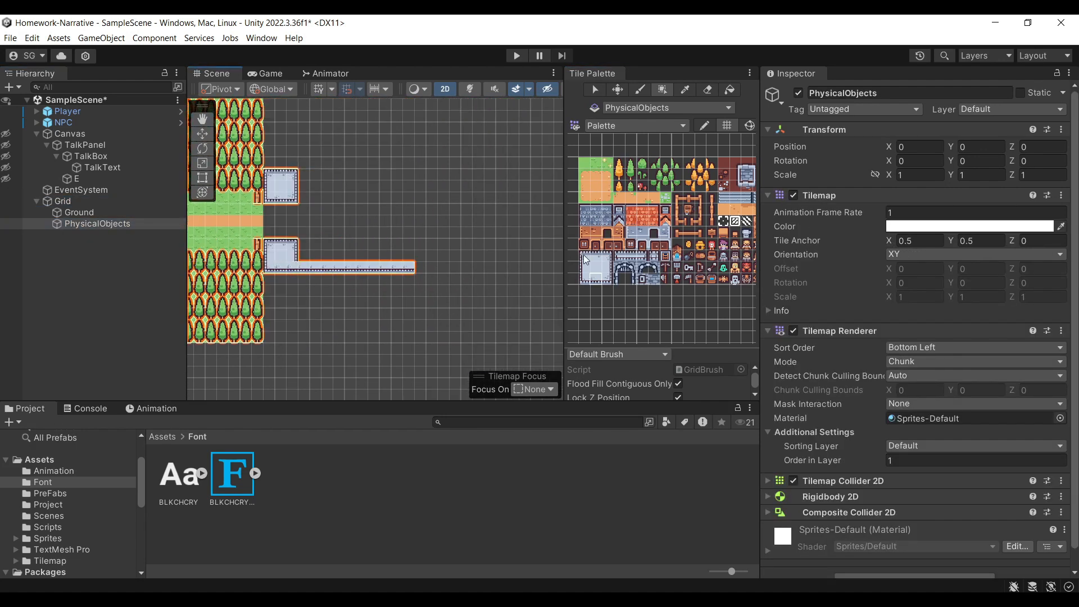
mouse_move(361, 178)
left_mouse_down()
mouse_move(413, 178)
mouse_move(413, 264)
left_mouse_up()
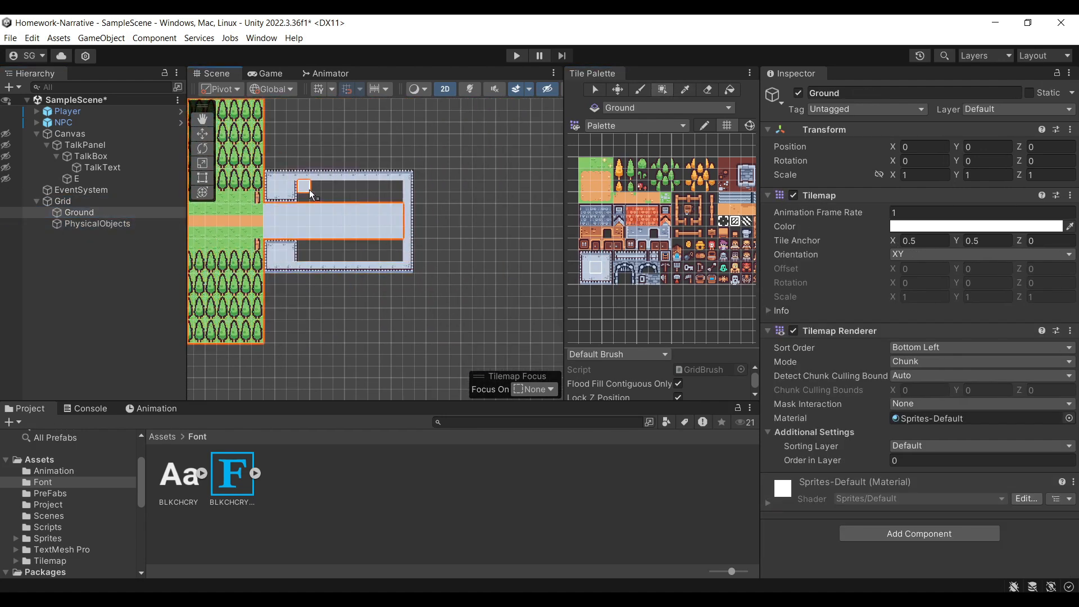
Fill the castle interior with dark red floor and surround the castle with grass on the Ground tilemap
left_click_drag(310, 190, 393, 250)
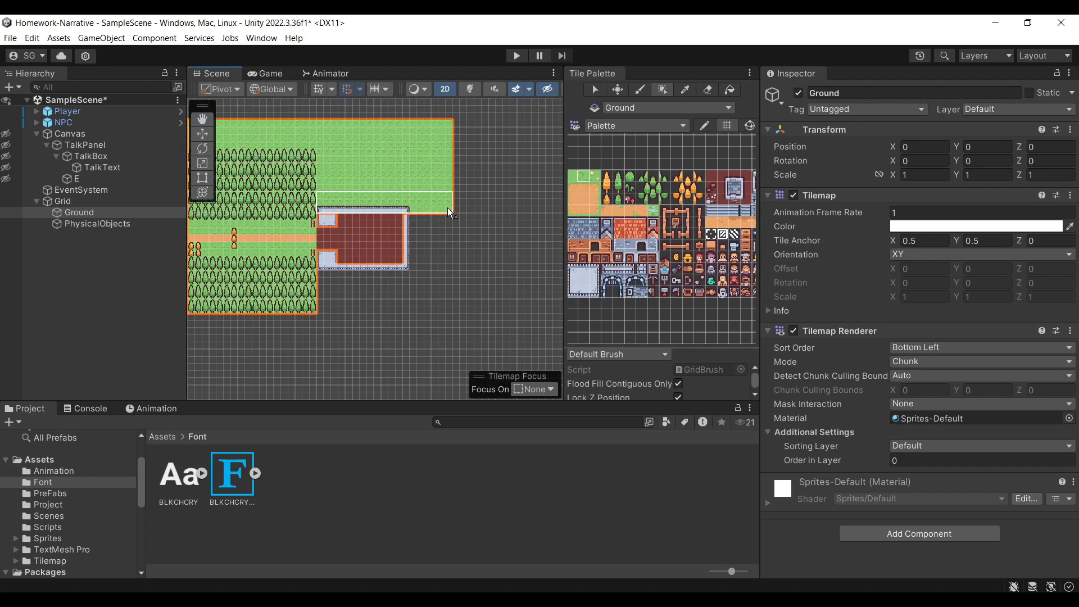
left_click_drag(448, 208, 329, 258)
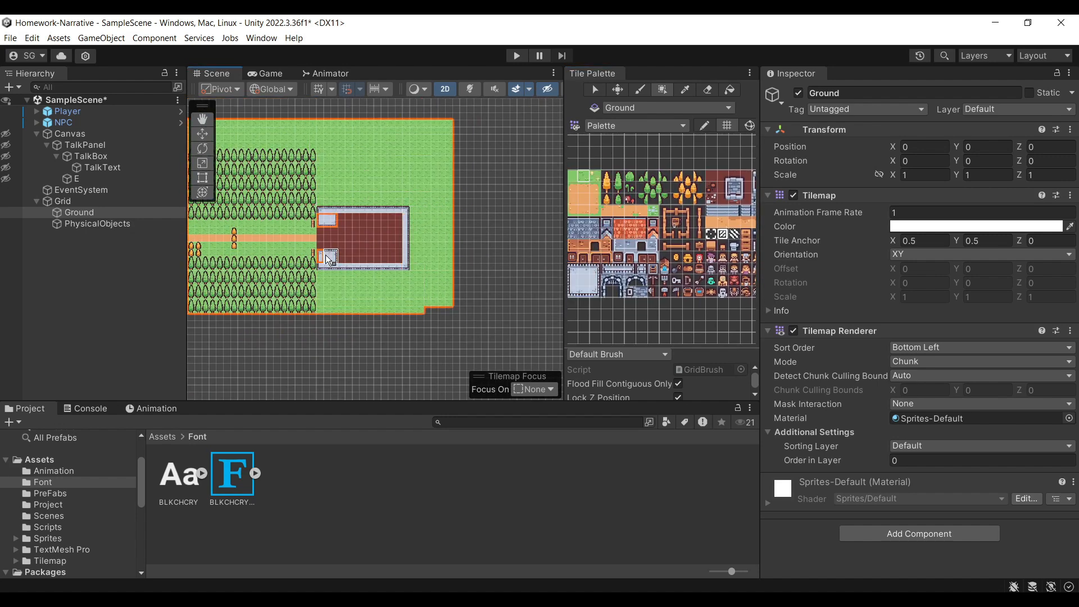
Place a wooden sign by the castle entrance and white bracket-shaped tiles in the room's corners on the PhysicalObjects tilemap
scroll(340, 246, "up", 6)
left_click(96, 224)
left_click(676, 223)
left_click(240, 179)
left_click(711, 234)
left_click(344, 180)
left_click(343, 262)
middle_click_drag(715, 257, 676, 252)
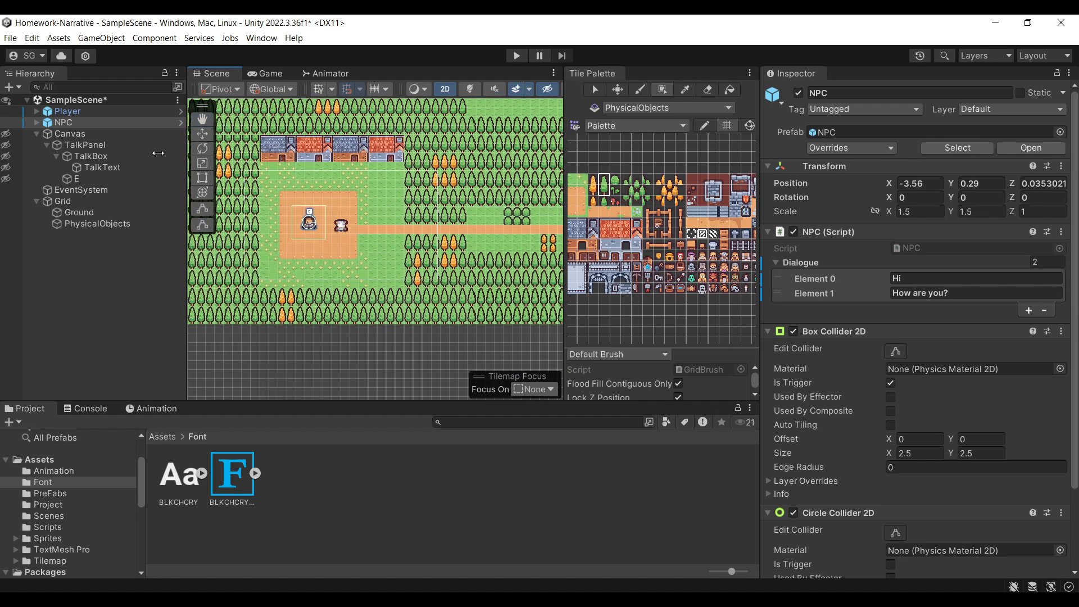
Duplicate the village NPC and move the copy into the castle room, at X 47.5, Y -0.5
key("ctrl+d")
left_click(208, 135)
middle_click_drag(502, 288, 414, 291)
left_click(227, 226)
left_click(227, 227)
left_click_drag(282, 229, 315, 230)
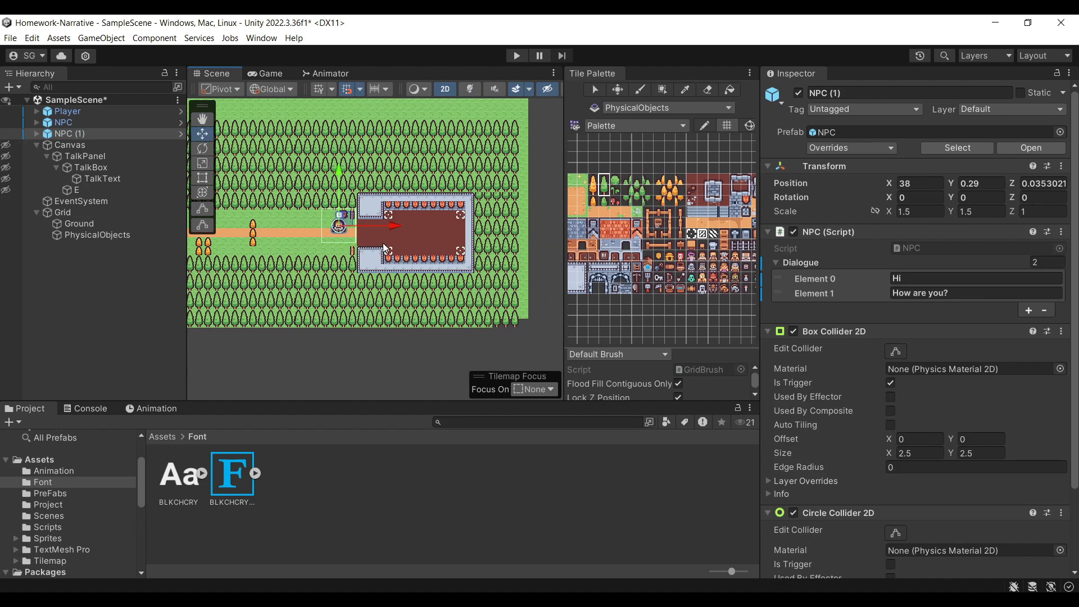
left_click_drag(450, 240, 432, 229)
scroll(431, 236, "up", 6)
scroll(420, 247, "up", 3)
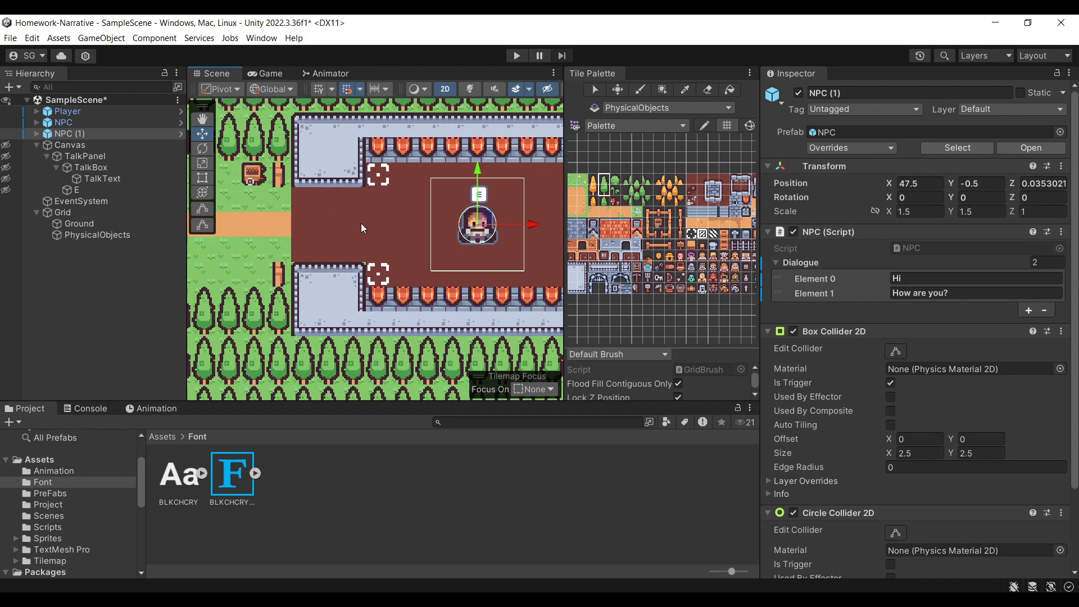
Assign the hooded, bearded character tilemap_packed 1_111 as the sprite of NPC (1)'s Sprite child
left_click(40, 135)
left_click(39, 135)
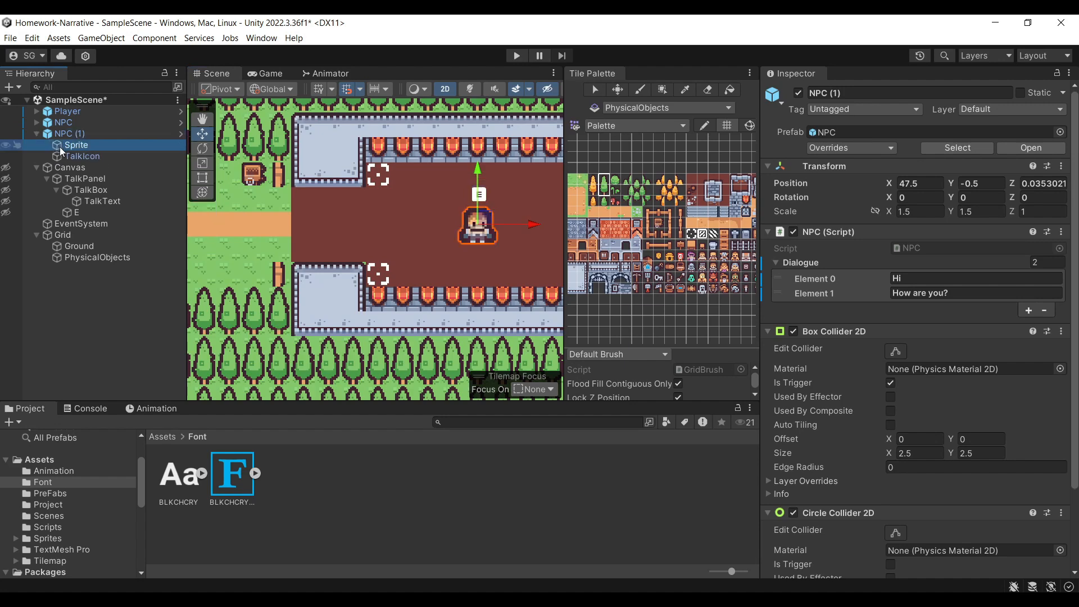
left_click(59, 145)
left_click(160, 436)
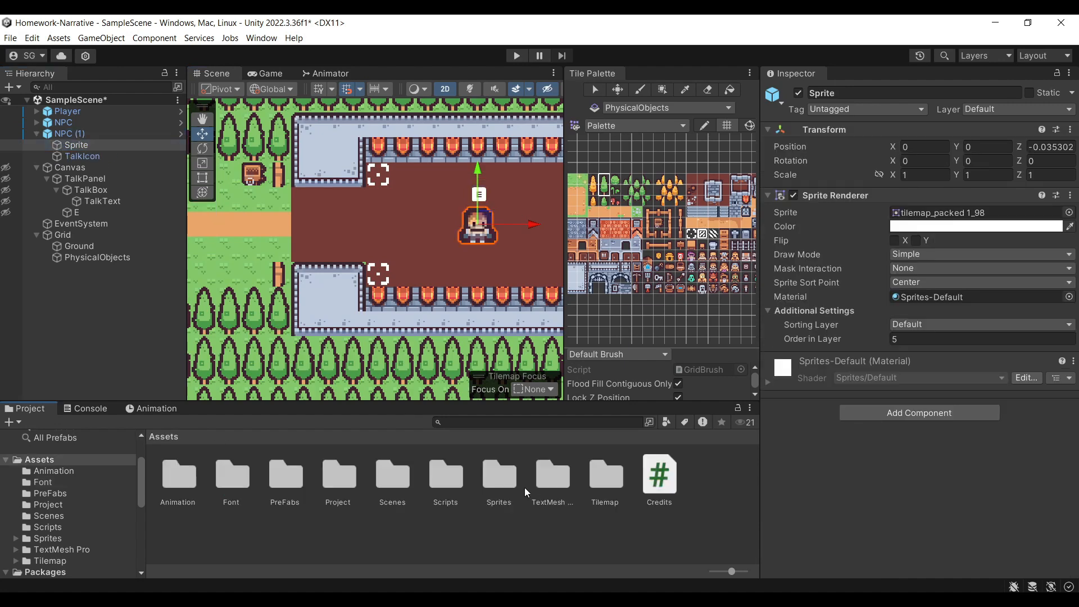
double_click(477, 481)
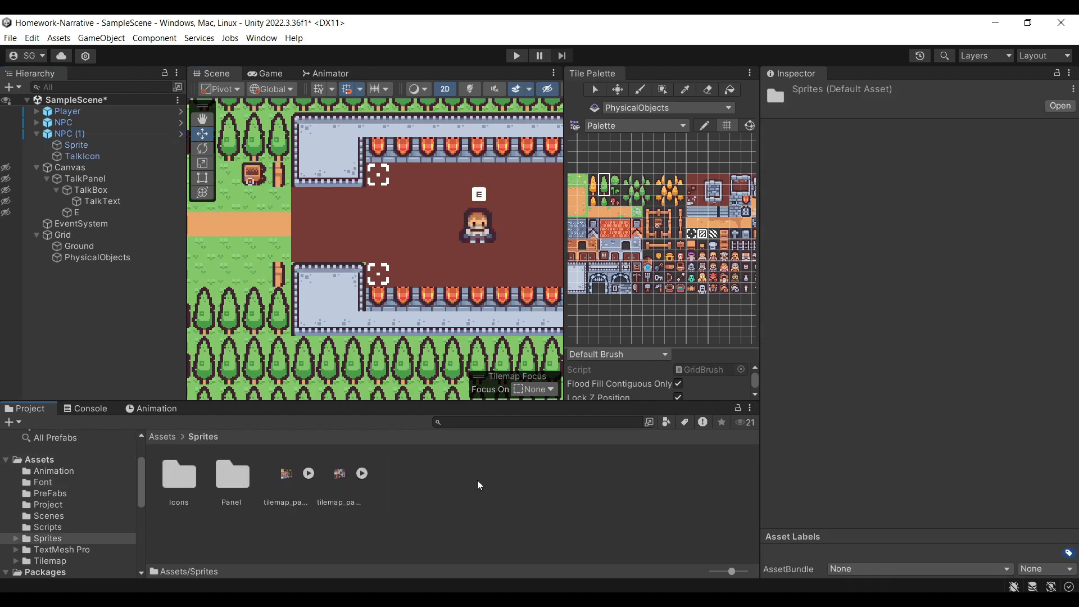
left_click(362, 473)
scroll(497, 484, "down", 2)
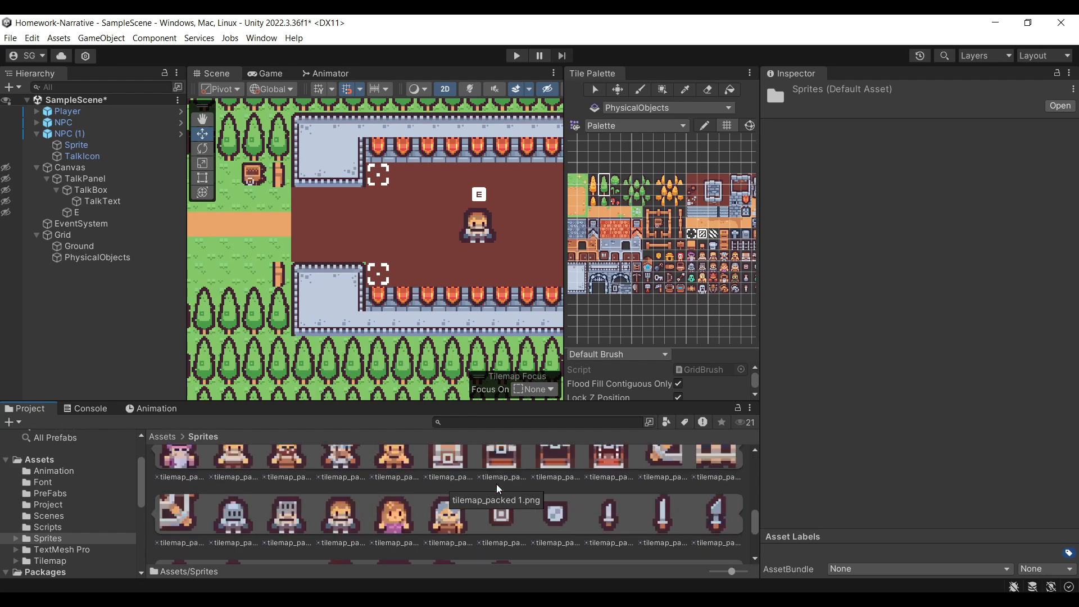
left_click(118, 157)
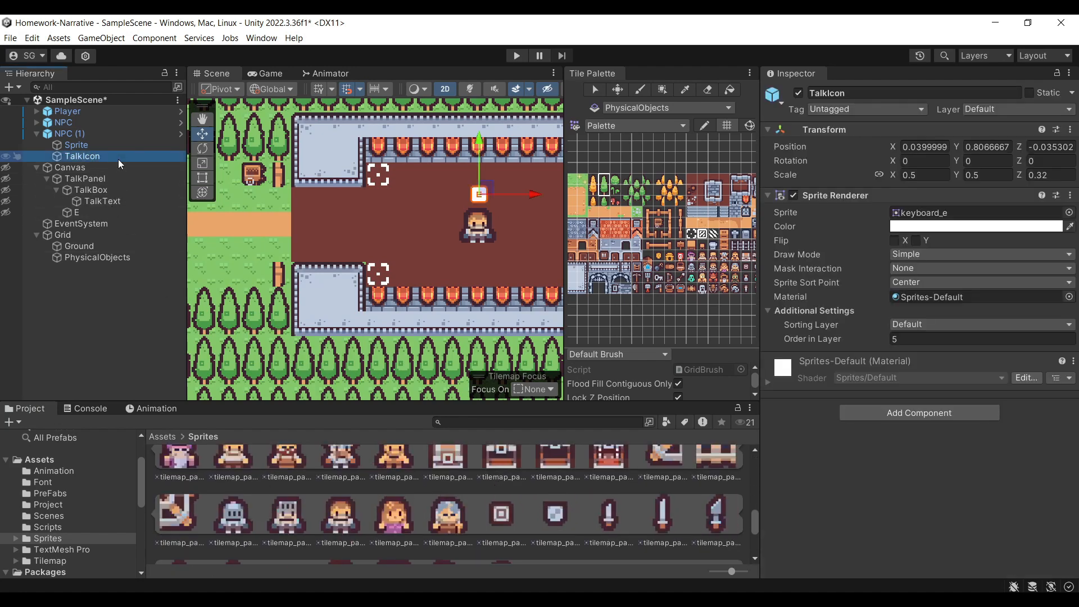
left_click(119, 145)
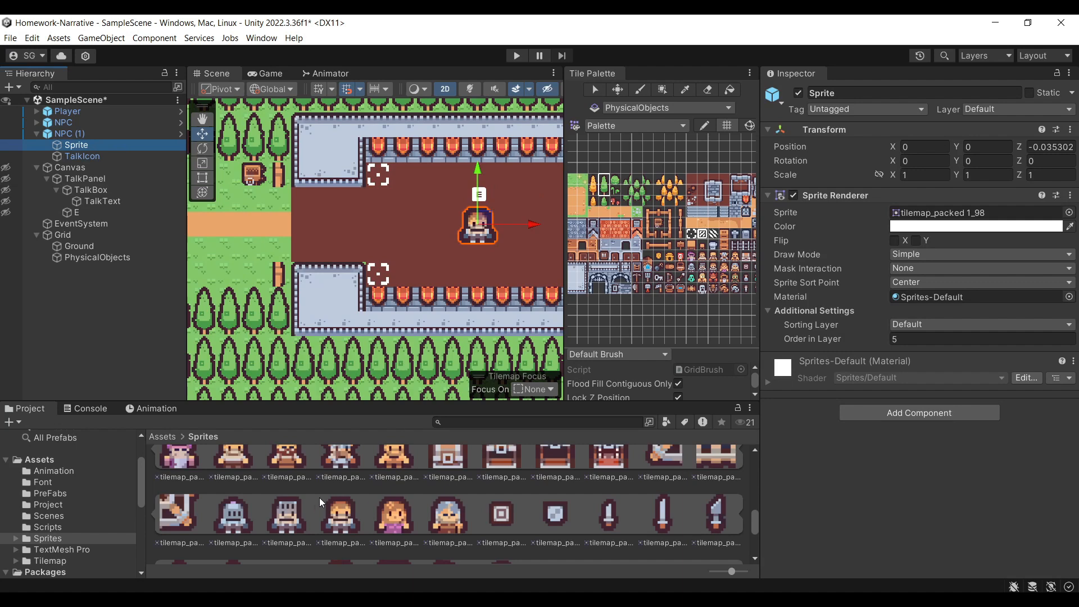
scroll(319, 497, "down", 4)
scroll(661, 388, "down", 1)
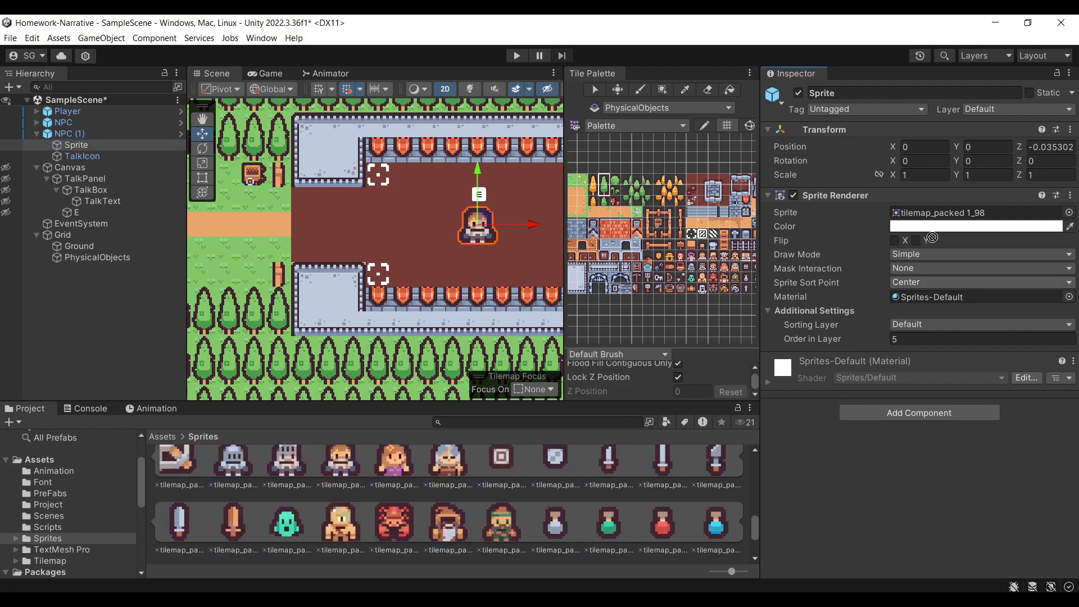
left_click_drag(932, 237, 953, 213)
Flip the castle NPC's Sprite child horizontally by setting its X scale to -1
left_click(912, 175)
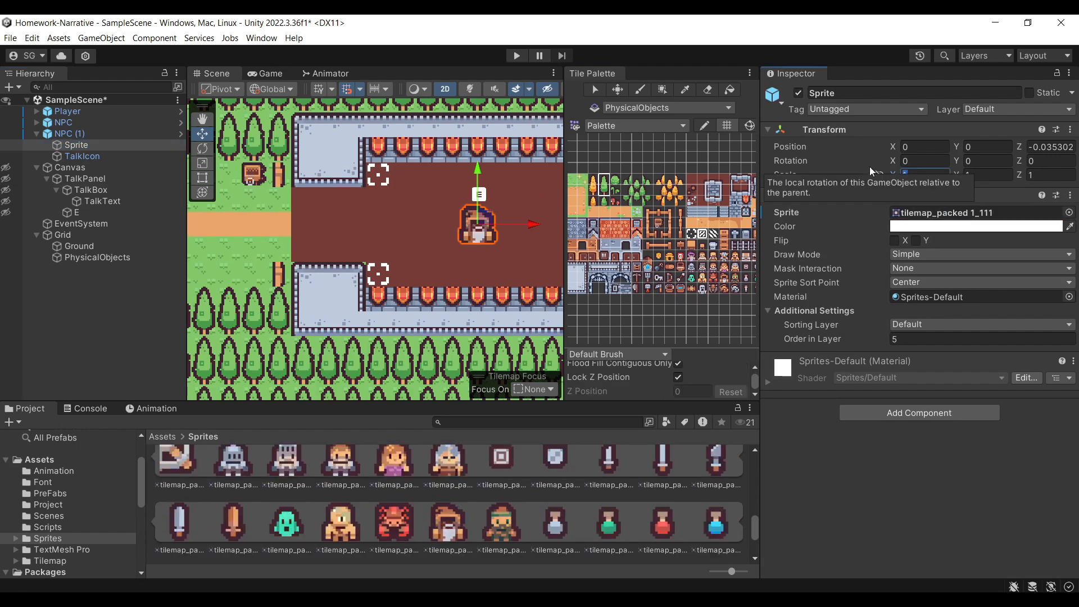
type("-1")
left_click(89, 157)
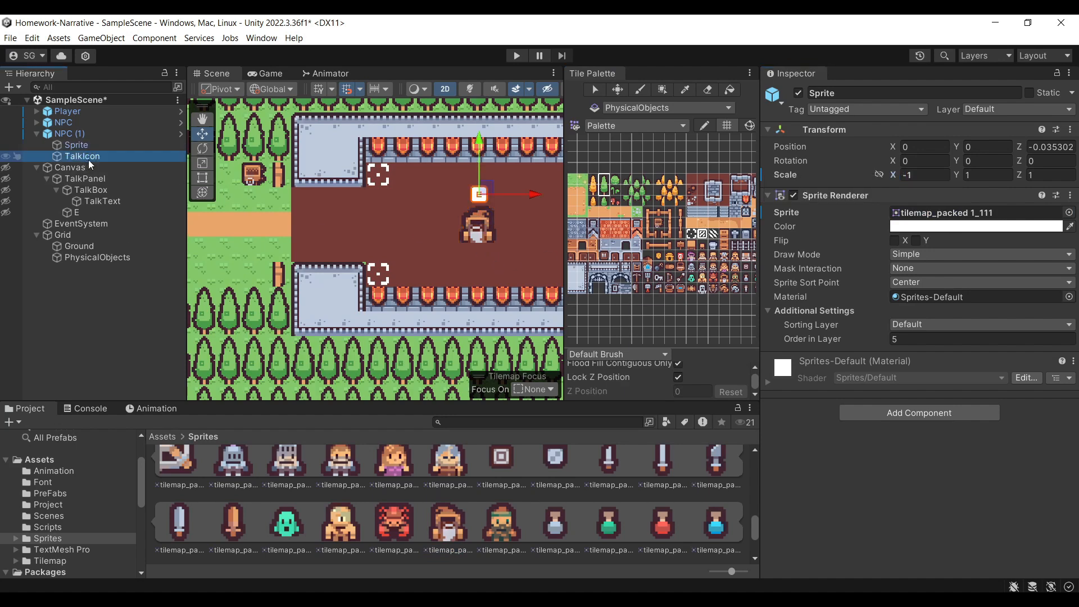
Replace both of NPC (1)'s dialogue lines, with Element 0 ending in "you are the one I have been waiting for!"
double_click(70, 134)
left_click(926, 278)
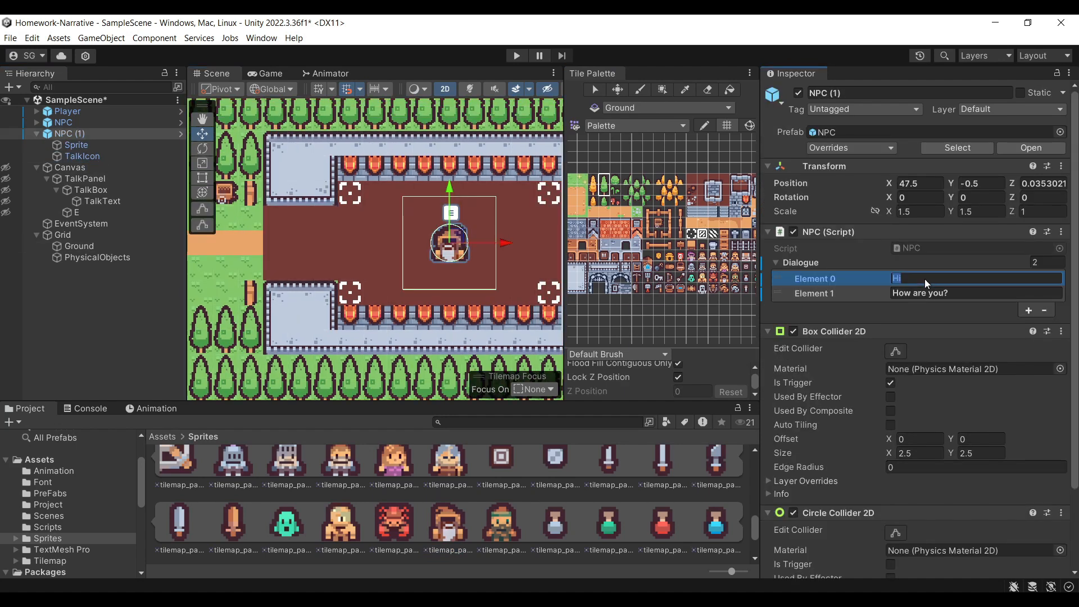
key("ctrl+v")
key("Return")
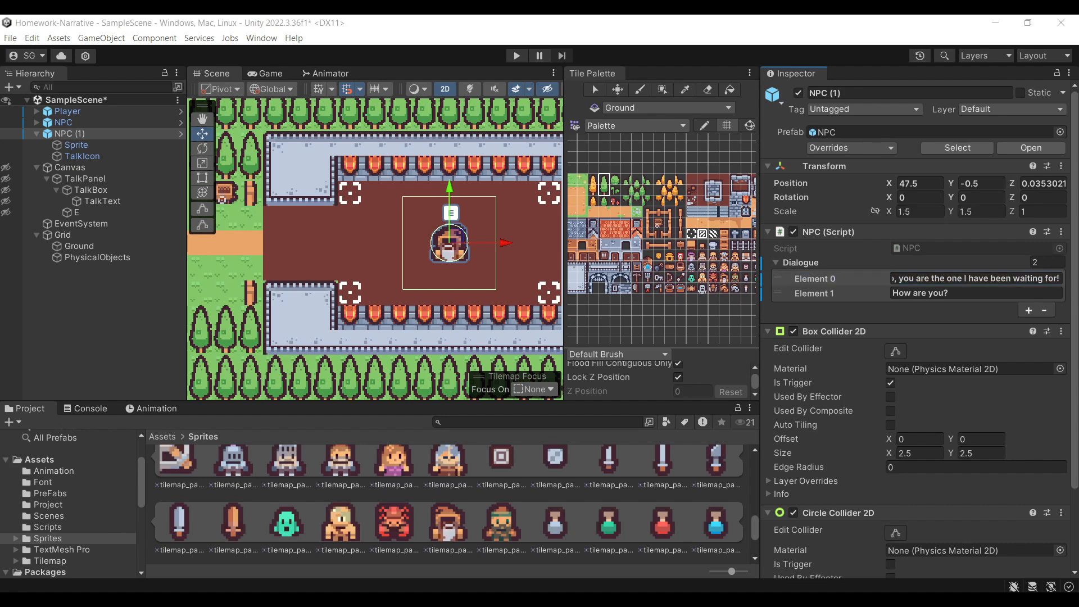
left_click(1004, 292)
key("ctrl+v")
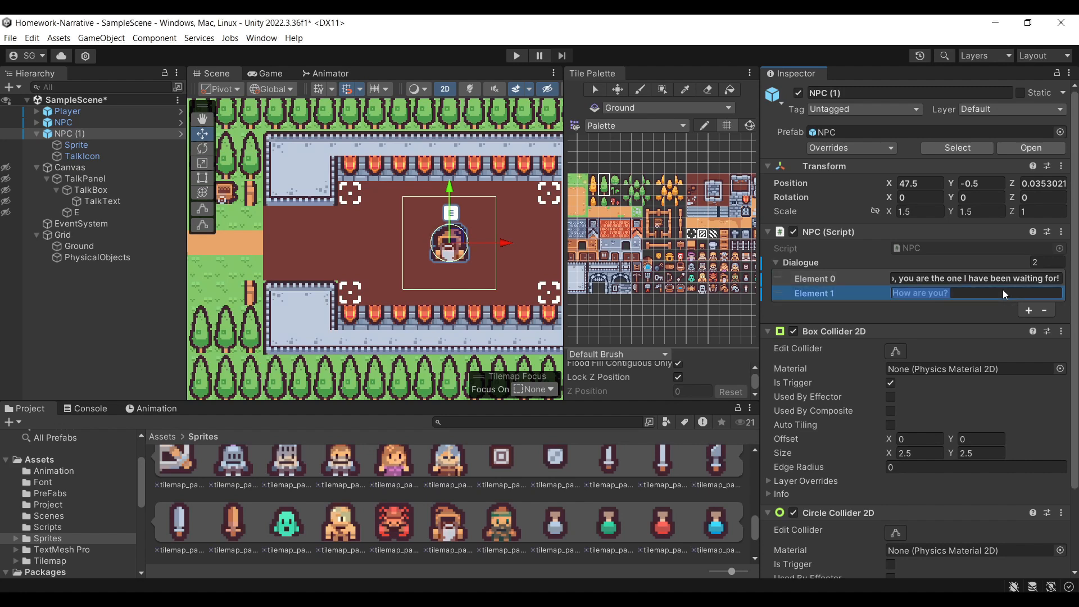
Set the village NPC's dialogue to "Hi. How are you?" for Element 0 and "Head east to meet our grand wizard!" for Element 1
middle_click_drag(342, 247, 529, 222)
middle_click_drag(337, 222, 443, 251)
scroll(513, 210, "down", 5)
left_click(340, 243)
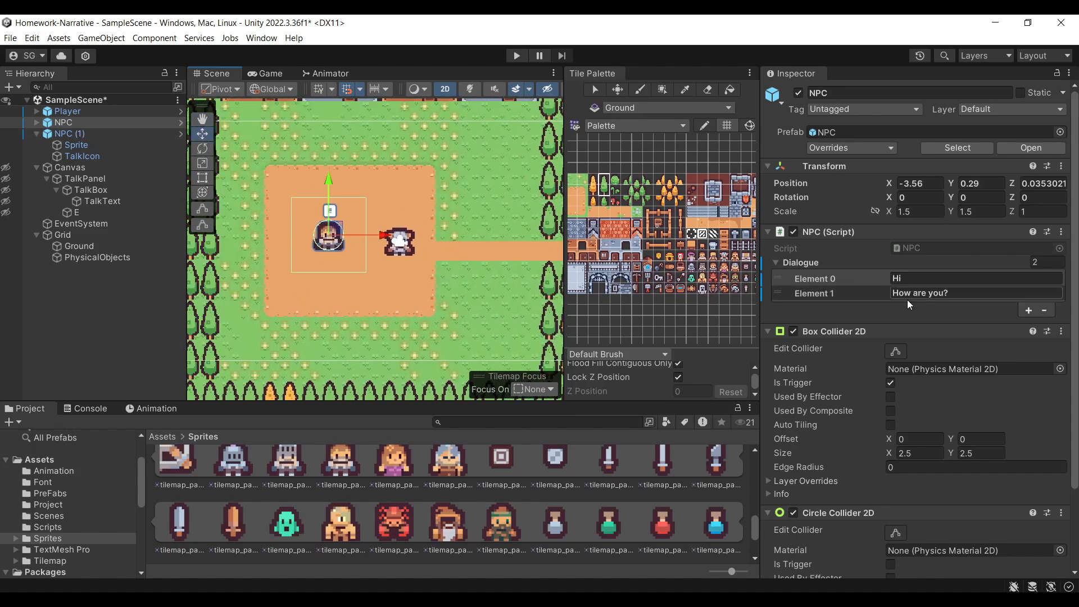
left_click(959, 291)
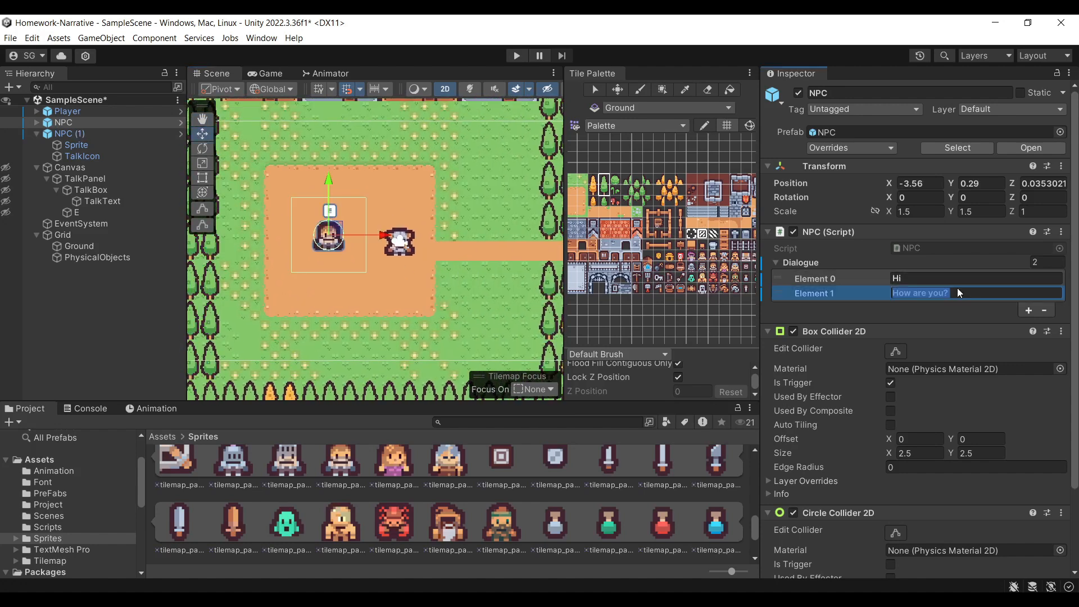
left_click(917, 278)
type(", How are you?")
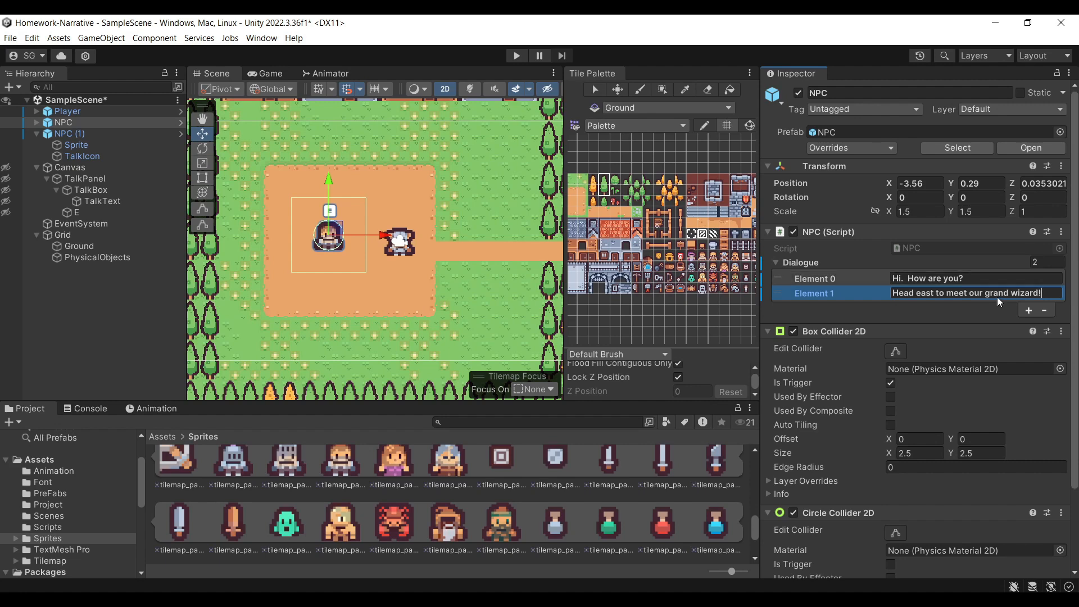
Examine the whole map layout along the path from the village to the castle room and back to the village
middle_click_drag(432, 257, 344, 266)
scroll(383, 253, "down", 3)
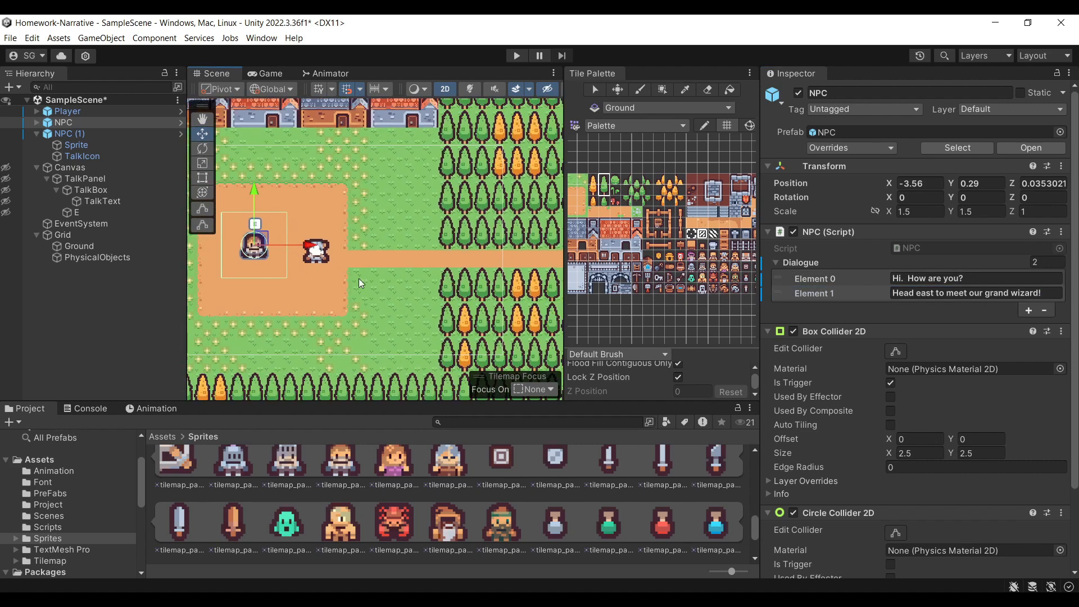
middle_click_drag(436, 267, 220, 262)
middle_click_drag(443, 256, 506, 239)
scroll(314, 264, "down", 2)
middle_click_drag(292, 232, 455, 228)
middle_click_drag(523, 257, 336, 242)
middle_click_drag(450, 242, 349, 259)
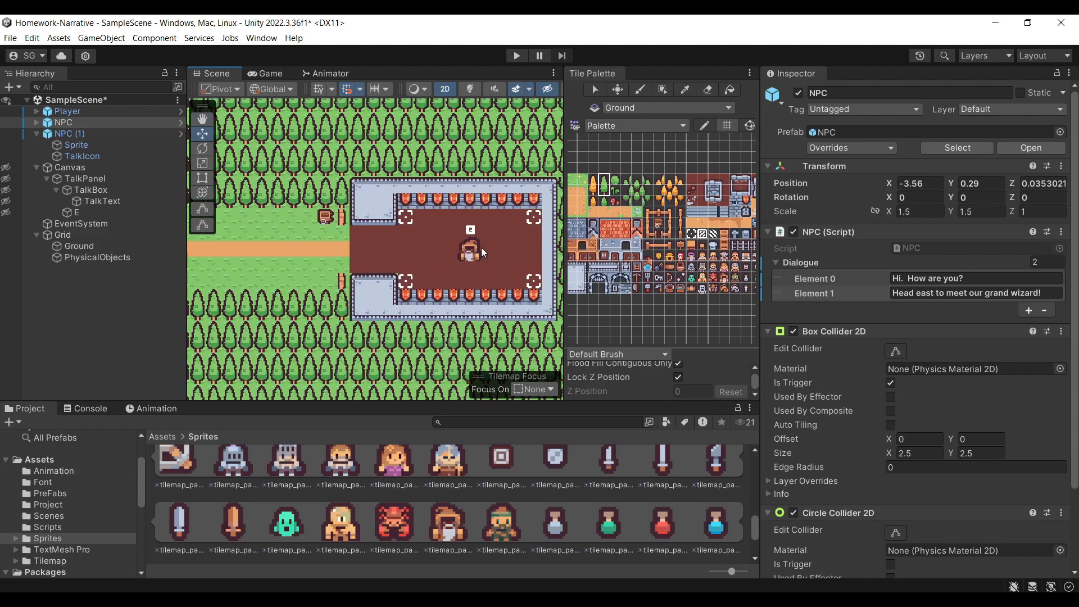
scroll(481, 248, "down", 5)
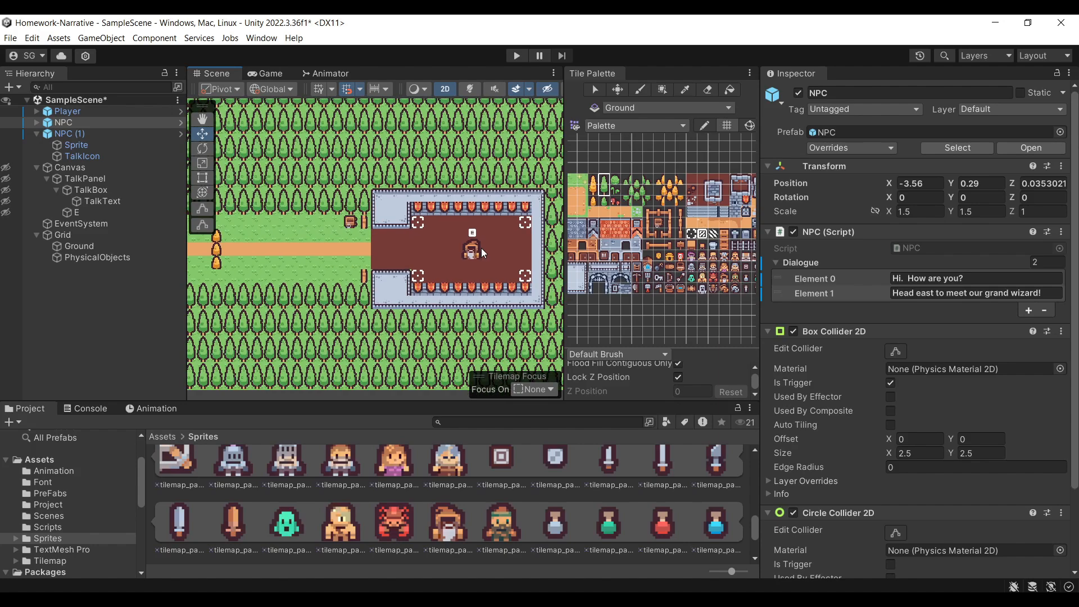
middle_click_drag(277, 206, 513, 231)
scroll(423, 238, "down", 5)
scroll(423, 238, "down", 2)
scroll(523, 231, "up", 2)
middle_click_drag(368, 229, 258, 224)
middle_click_drag(554, 228, 318, 224)
middle_click_drag(414, 229, 554, 239)
middle_click_drag(270, 239, 390, 265)
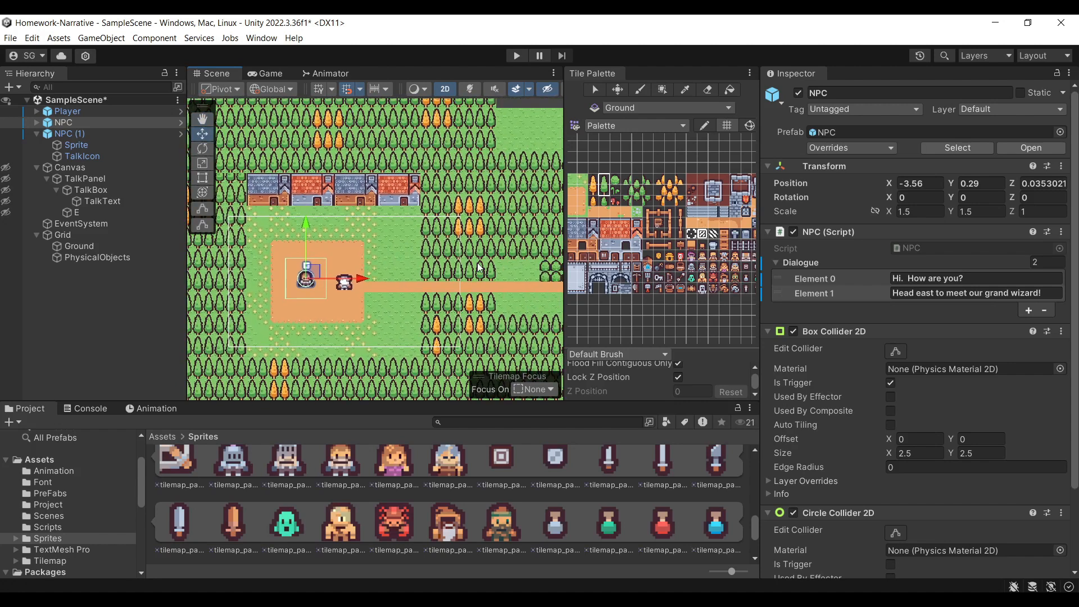
mouse_move(686, 259)
middle_mouse_down()
mouse_move(613, 259)
mouse_move(684, 261)
mouse_move(684, 243)
middle_mouse_up()
scroll(621, 480, "down", 3)
scroll(621, 480, "up", 3)
middle_click_drag(383, 284, 350, 278)
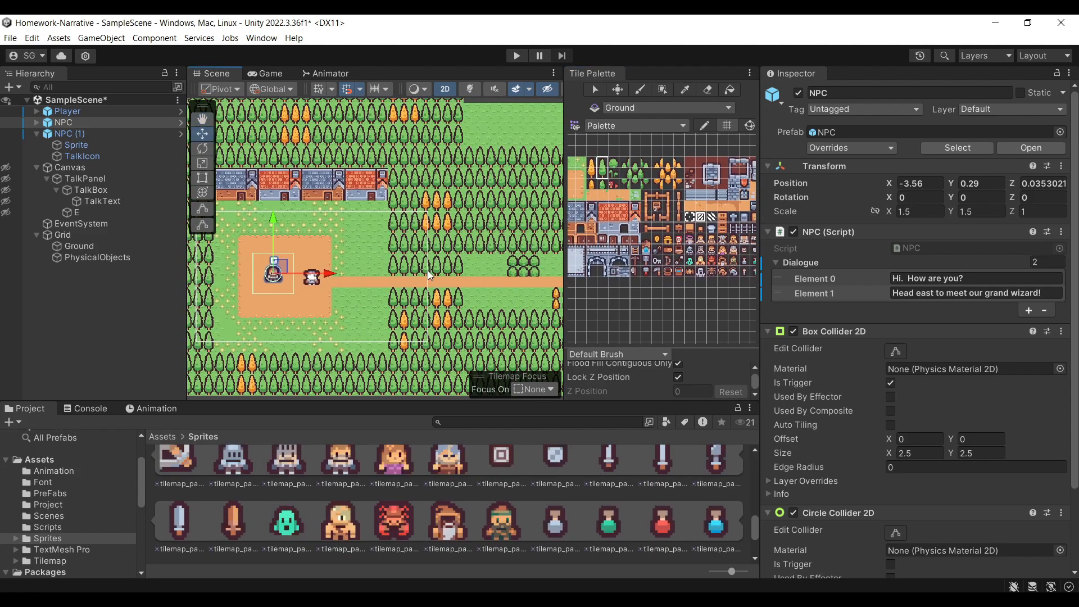